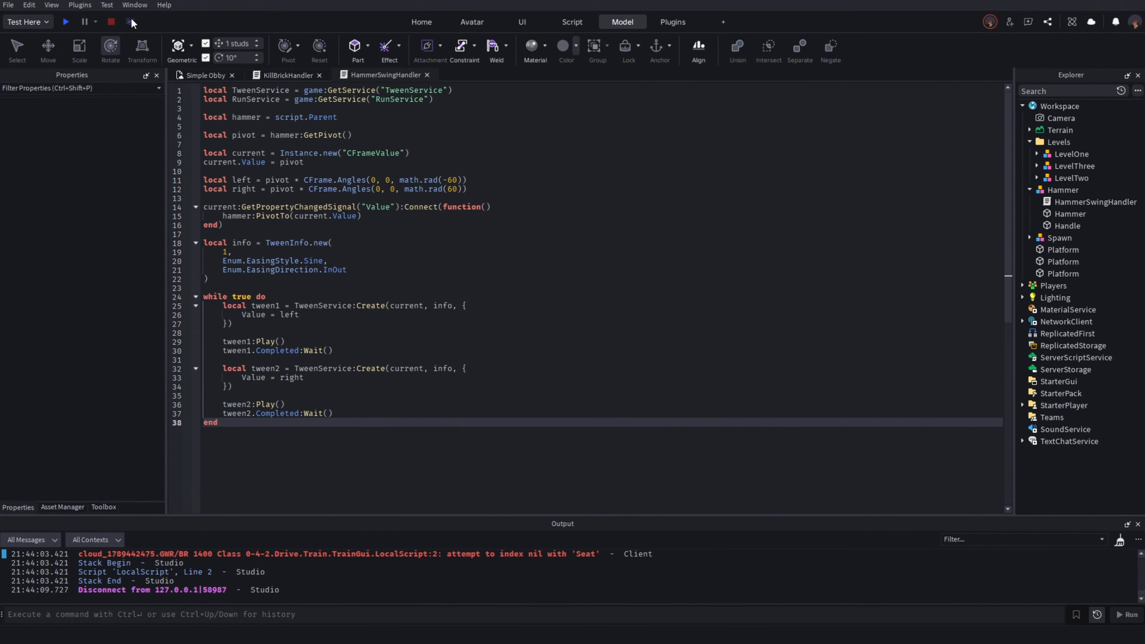
Playtest the obby to check how the hammer swings over the platform, then end the test
left_click(66, 22)
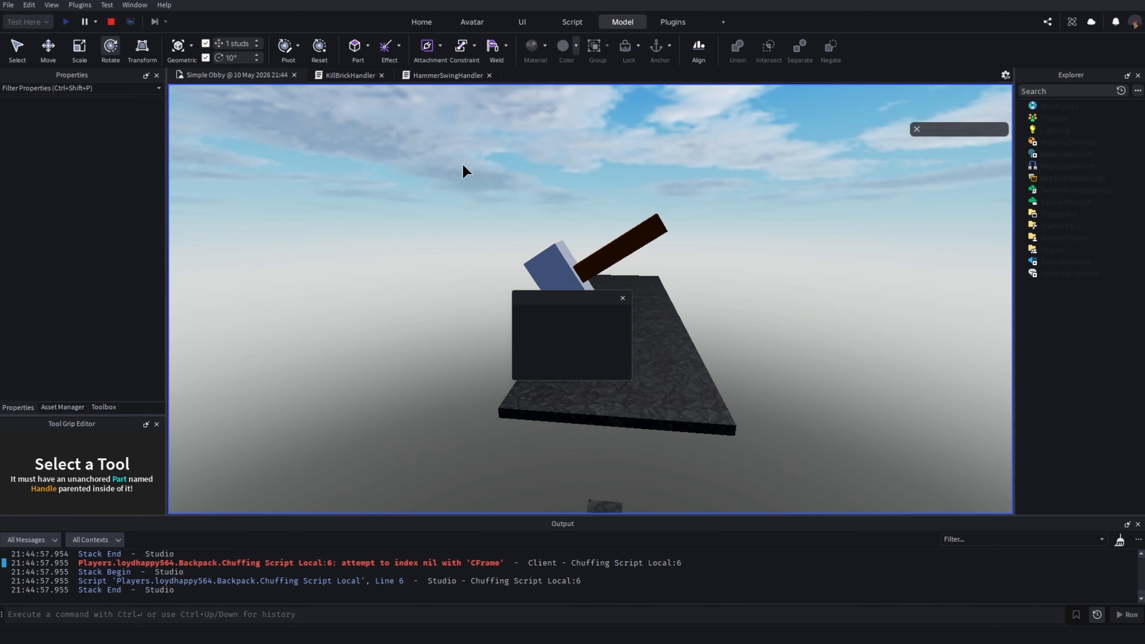
right_click_drag(670, 204, 668, 200)
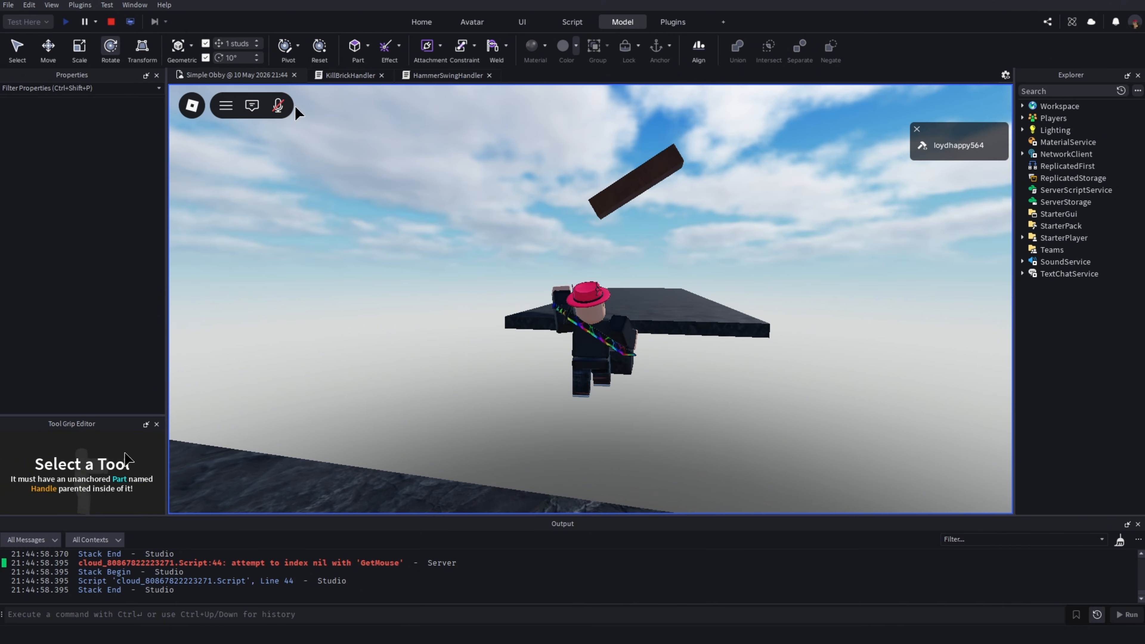
left_click(112, 22)
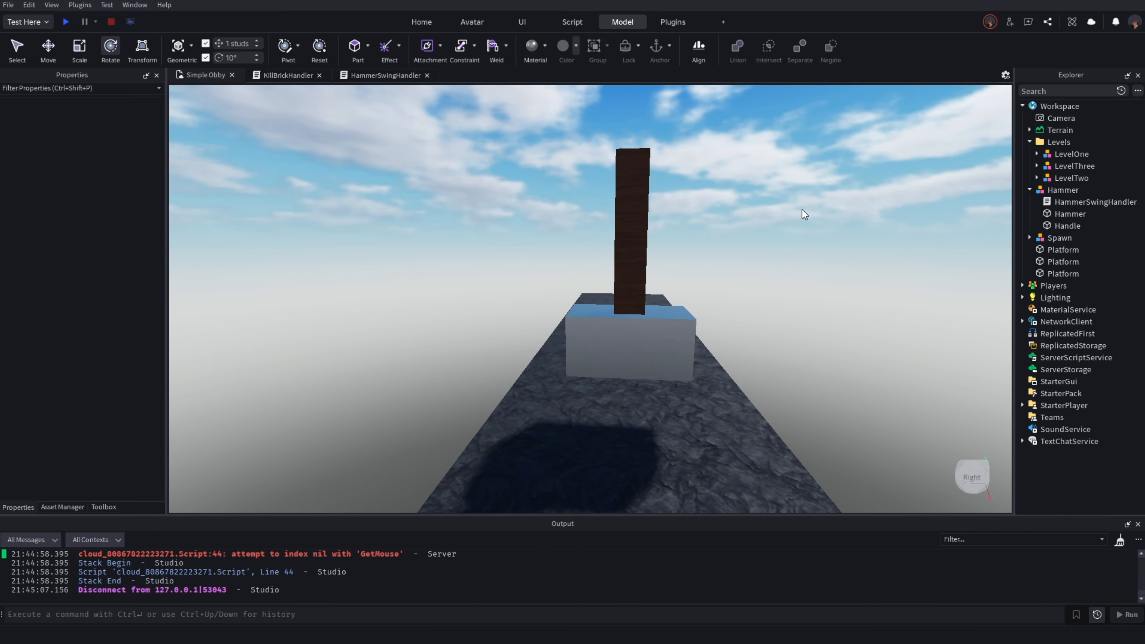
Duplicate the hammer's Handle part and shrink the copy to a 1-stud-high block at the handle's upper end
scroll(783, 196, "up", 2)
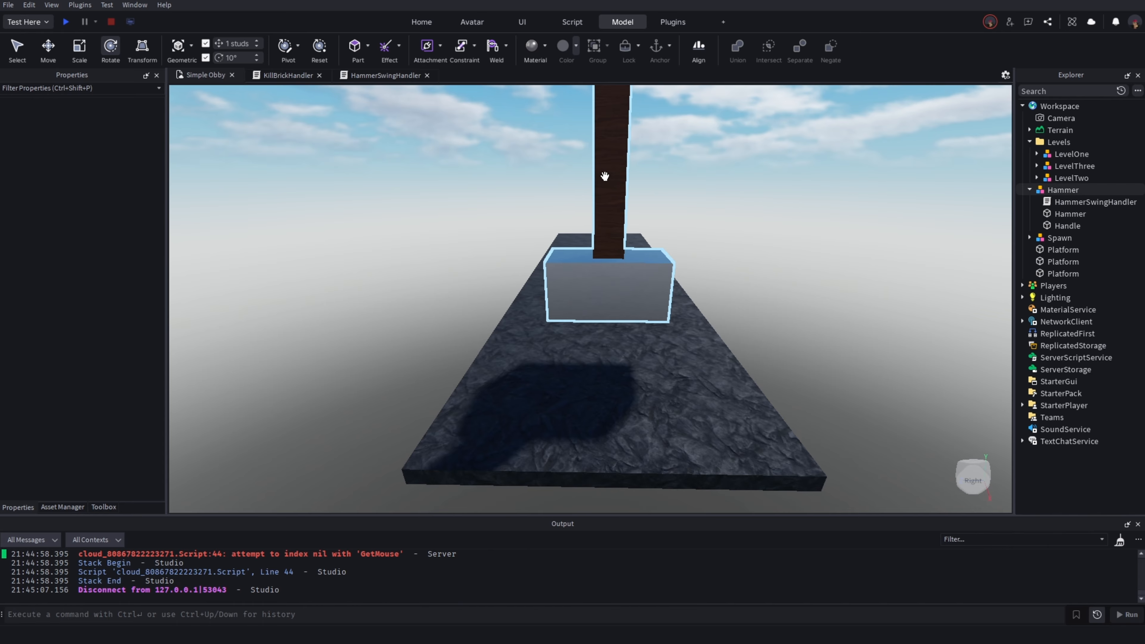
scroll(816, 193, "down", 3)
left_click(1059, 225)
key("f")
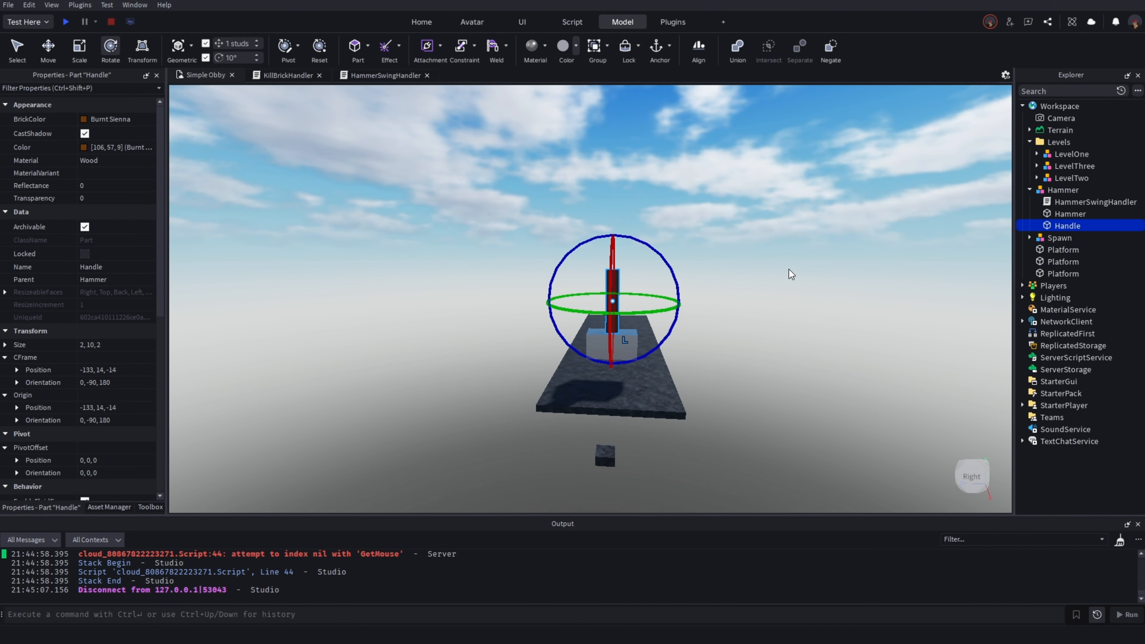
left_click(53, 58)
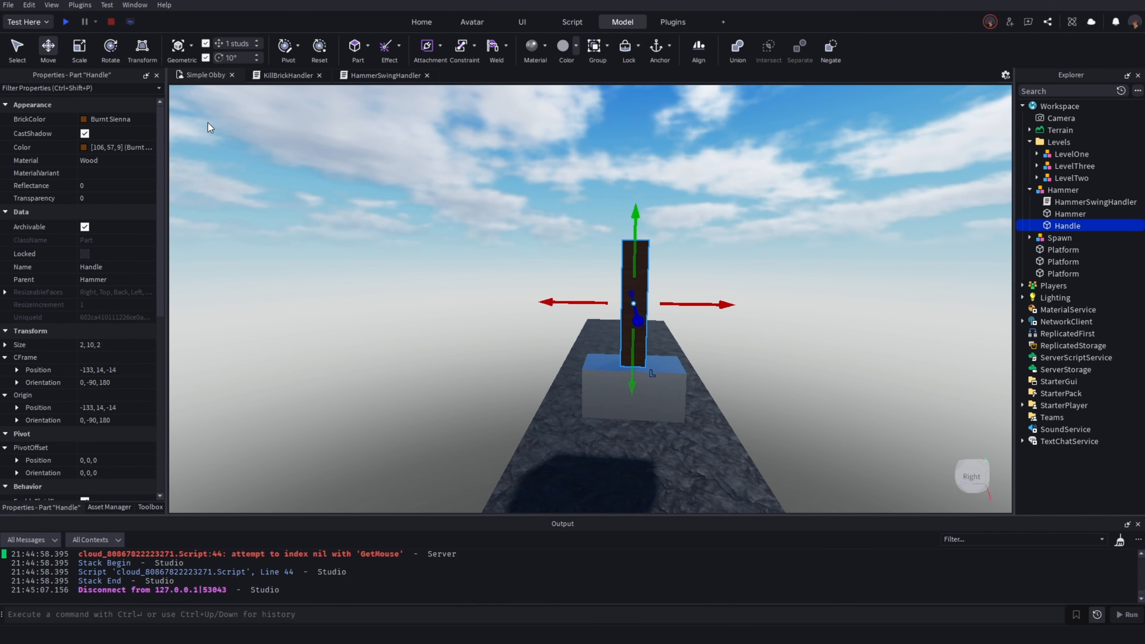
left_click(81, 54)
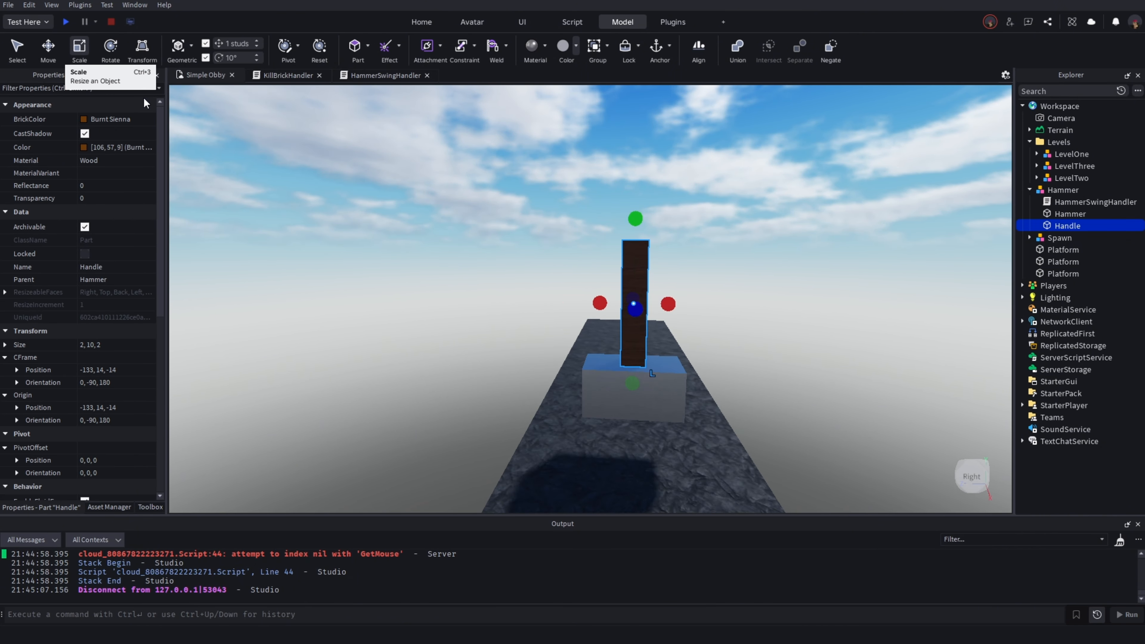
key("ctrl+d")
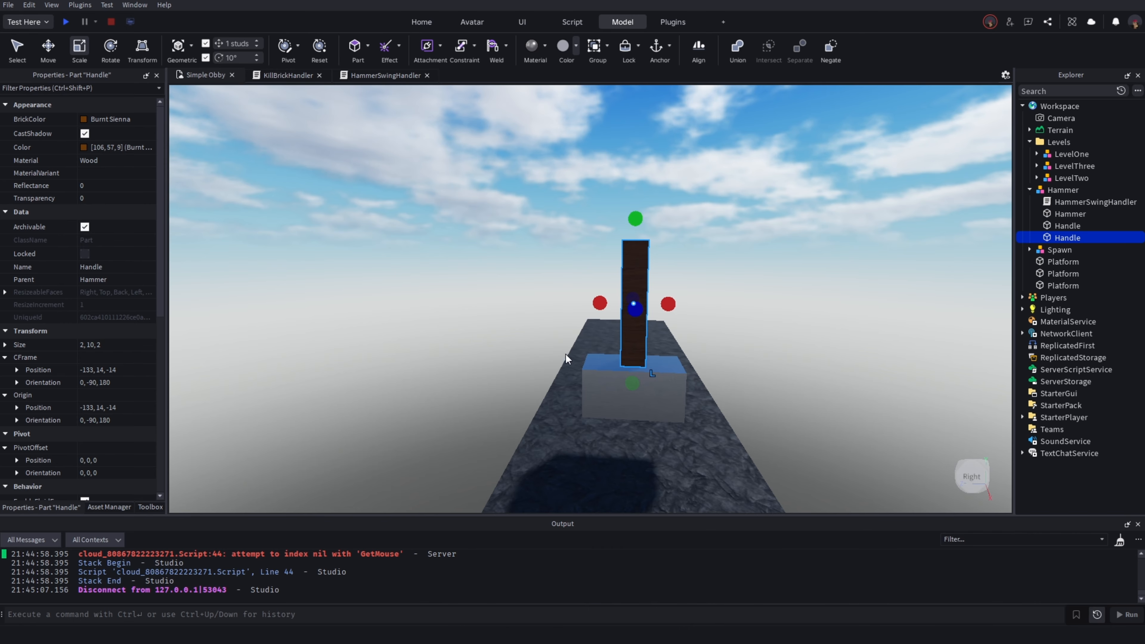
left_click_drag(632, 382, 661, 246)
left_click(723, 233)
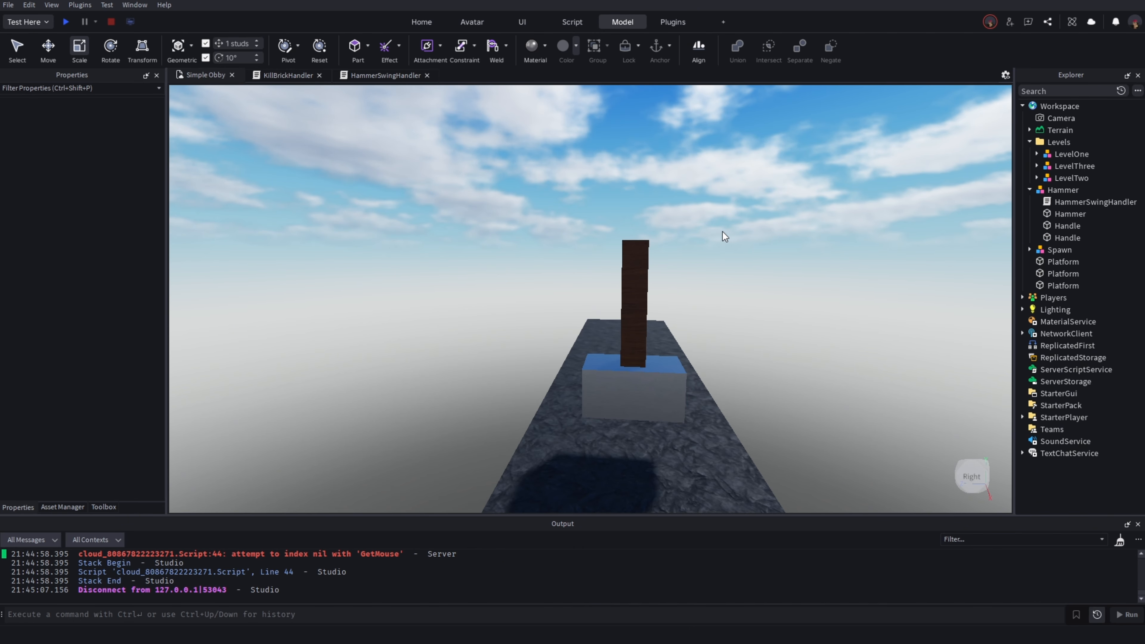
Set the small duplicate block's transparency to 1 and rename it Center
scroll(722, 231, "down", 2)
left_click(1056, 237)
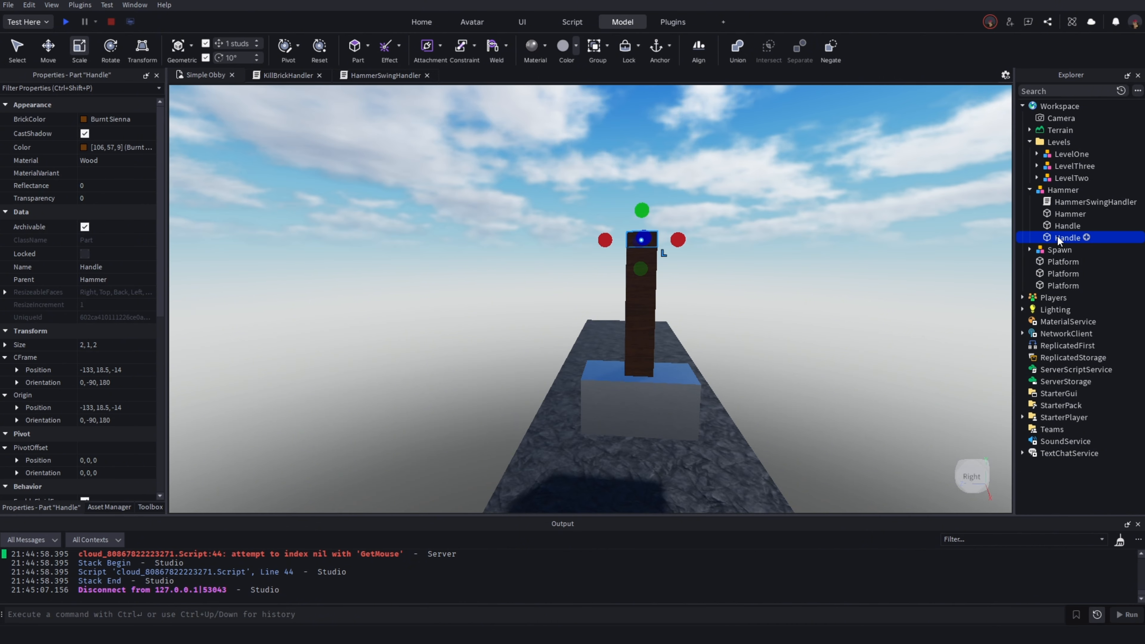
left_click(108, 198)
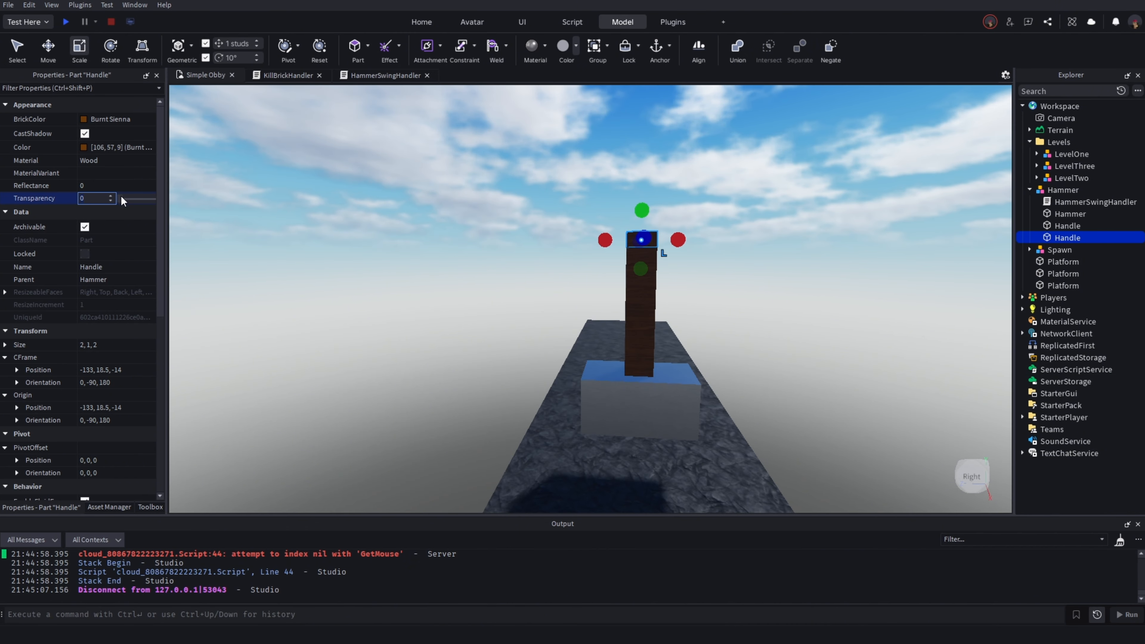
left_click_drag(121, 199, 473, 184)
right_click(1070, 238)
left_click(1067, 315)
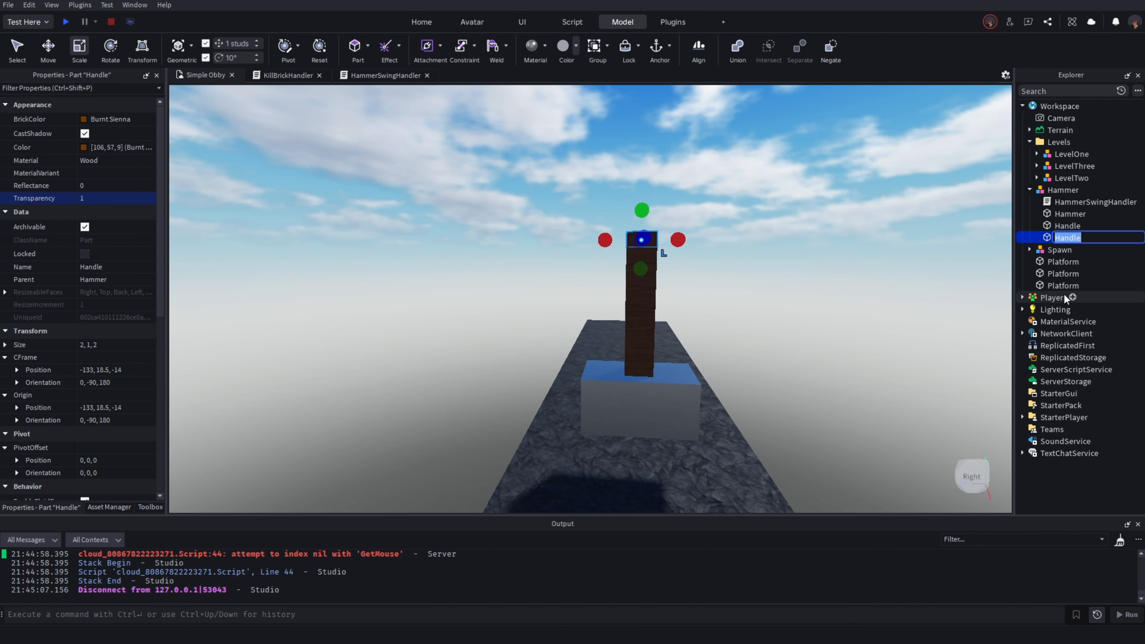
type("Center")
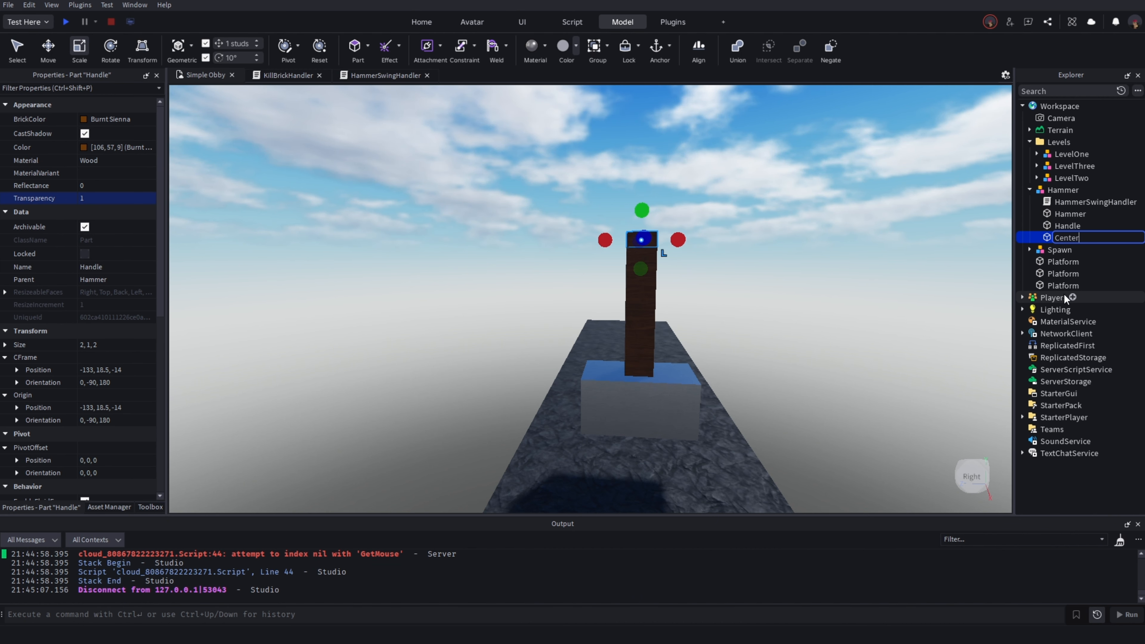
key("Return")
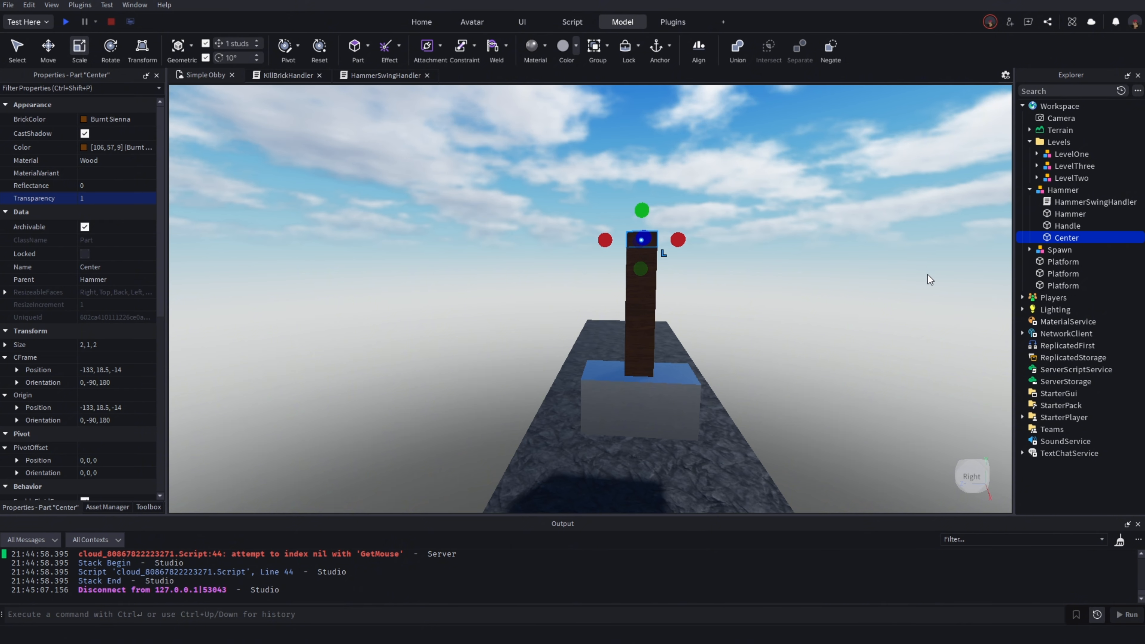
Set the Hammer model's PrimaryPart to the Center part
left_click(1053, 190)
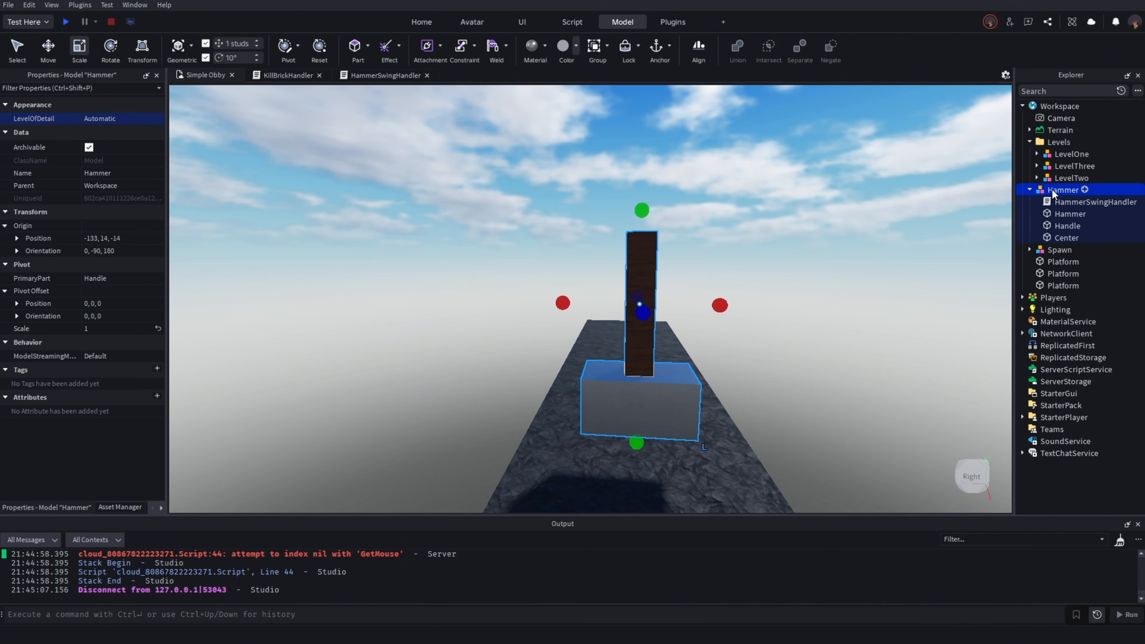
left_click(104, 280)
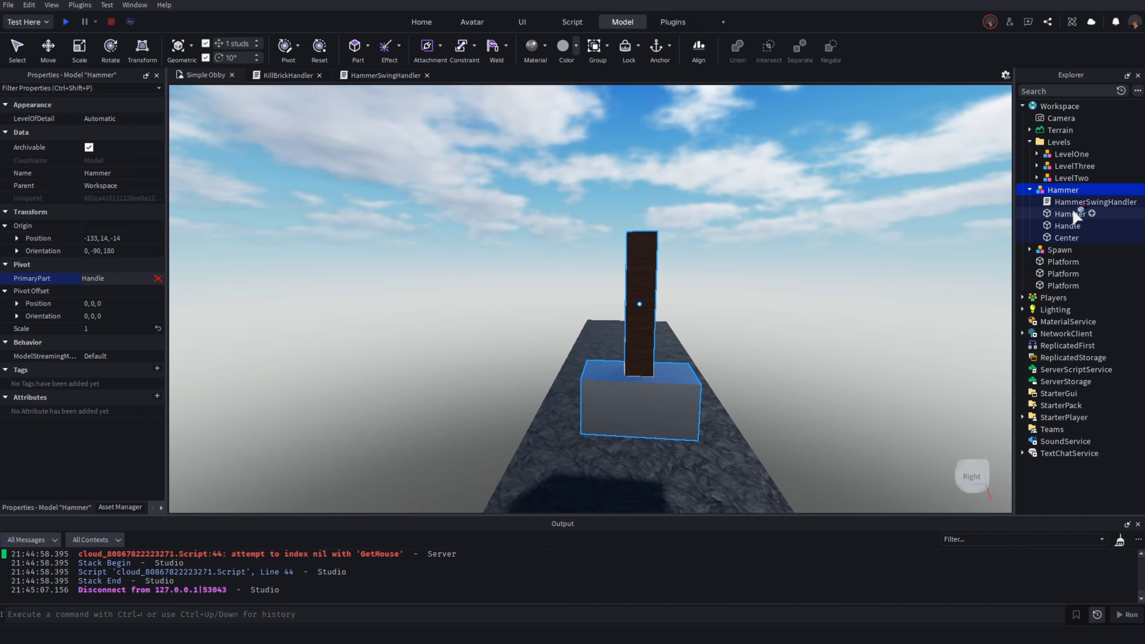
left_click(1069, 237)
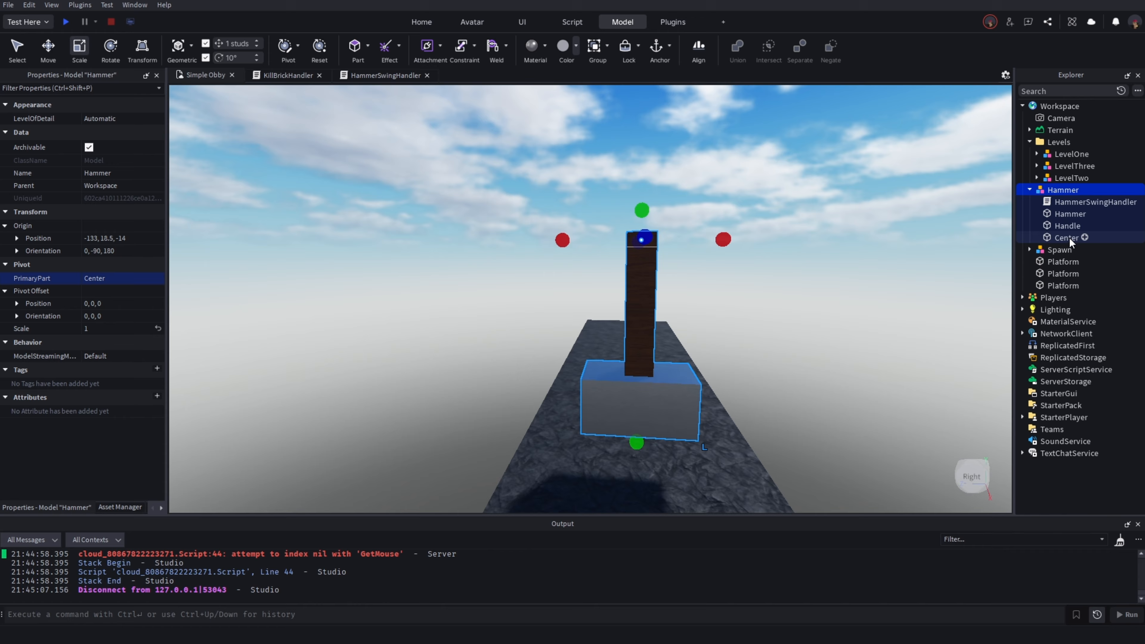
Weld the Hammer, Handle and Center parts of the hammer model together
left_click(1057, 213)
left_click(1053, 239, "shift")
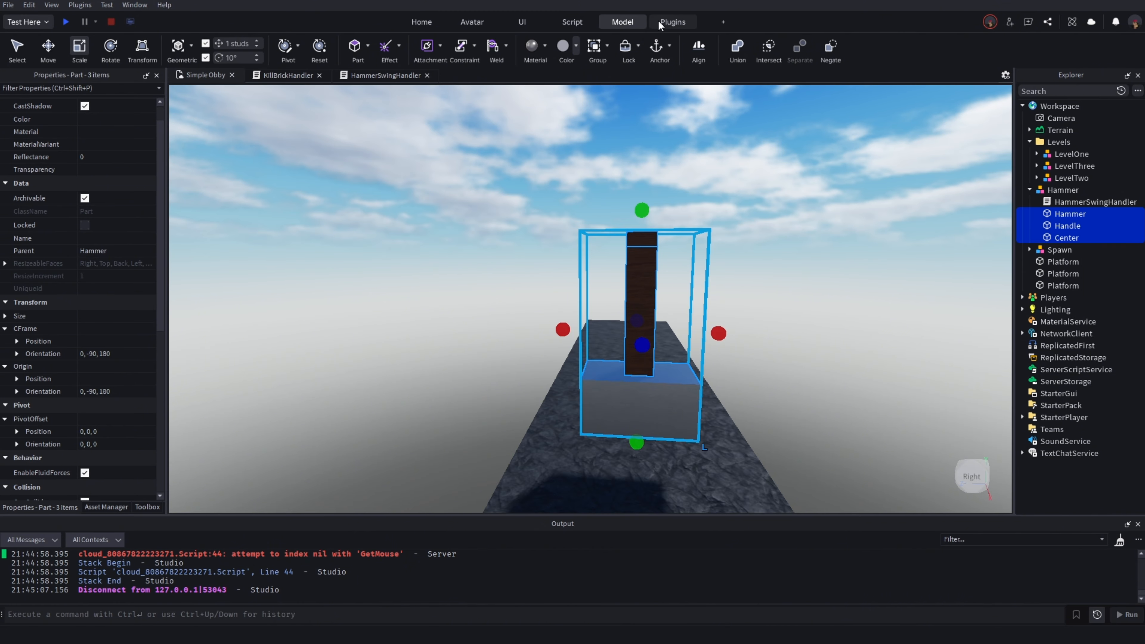
left_click(572, 22)
left_click(625, 26)
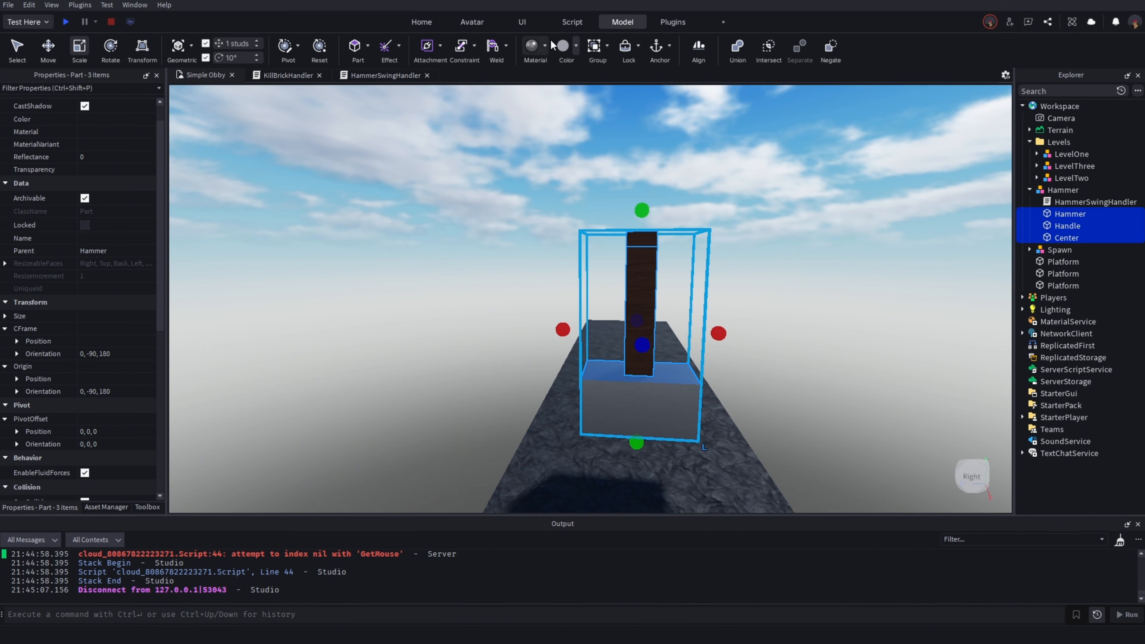
left_click(493, 46)
Playtest from the platform before the hammer, walking the character up to it to check its swing, and end the test
left_click(66, 22)
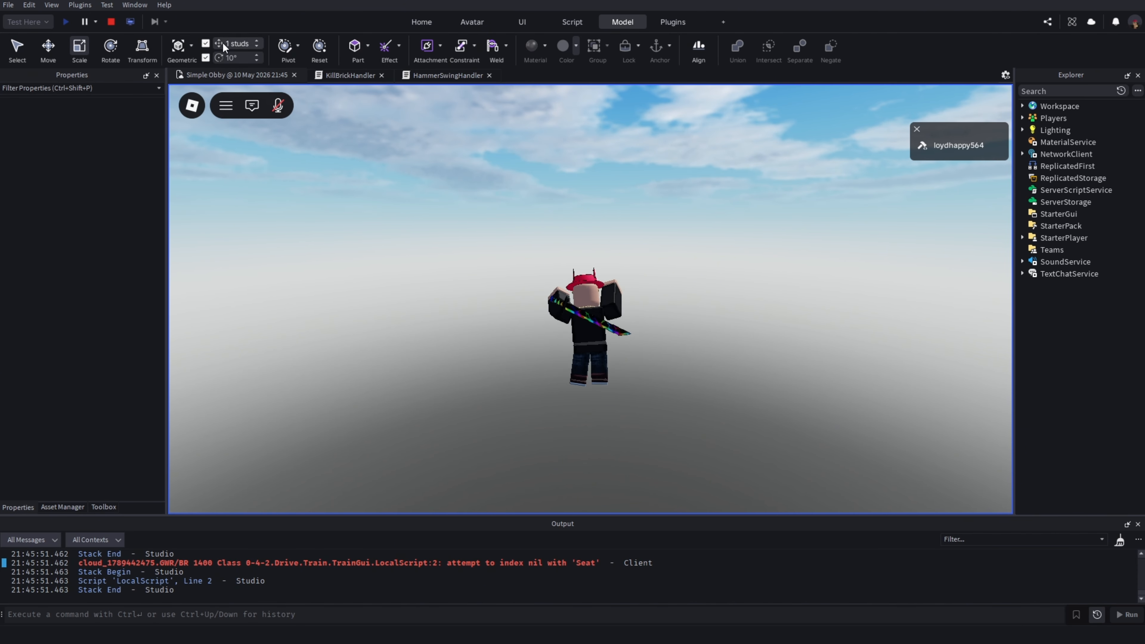
left_click(111, 22)
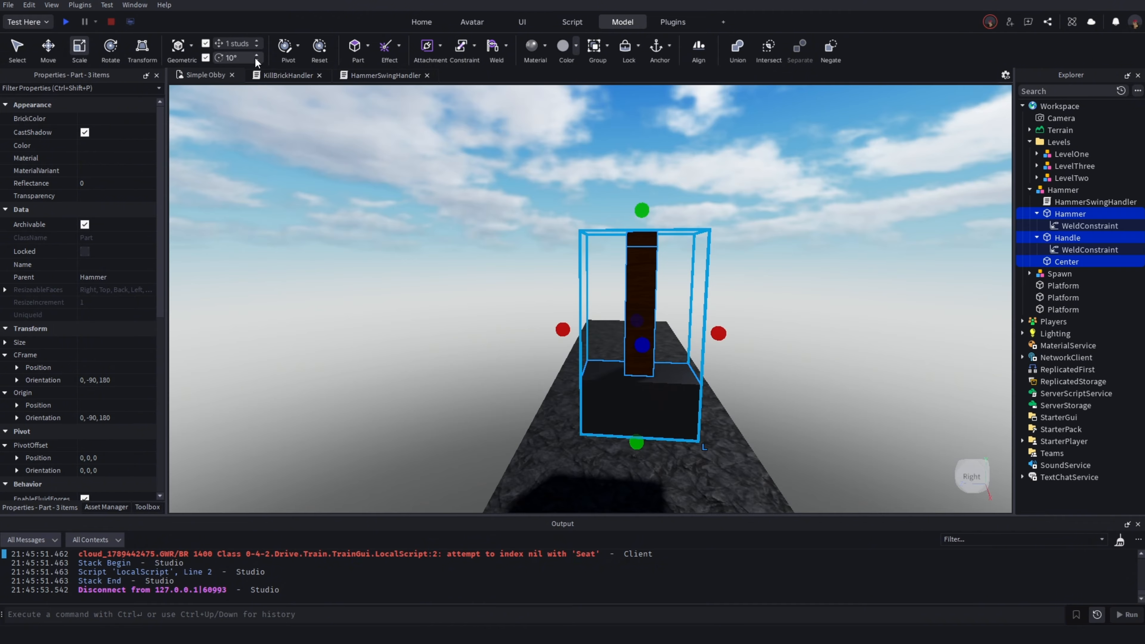
key("s")
right_click_drag(725, 227, 721, 224)
key("w")
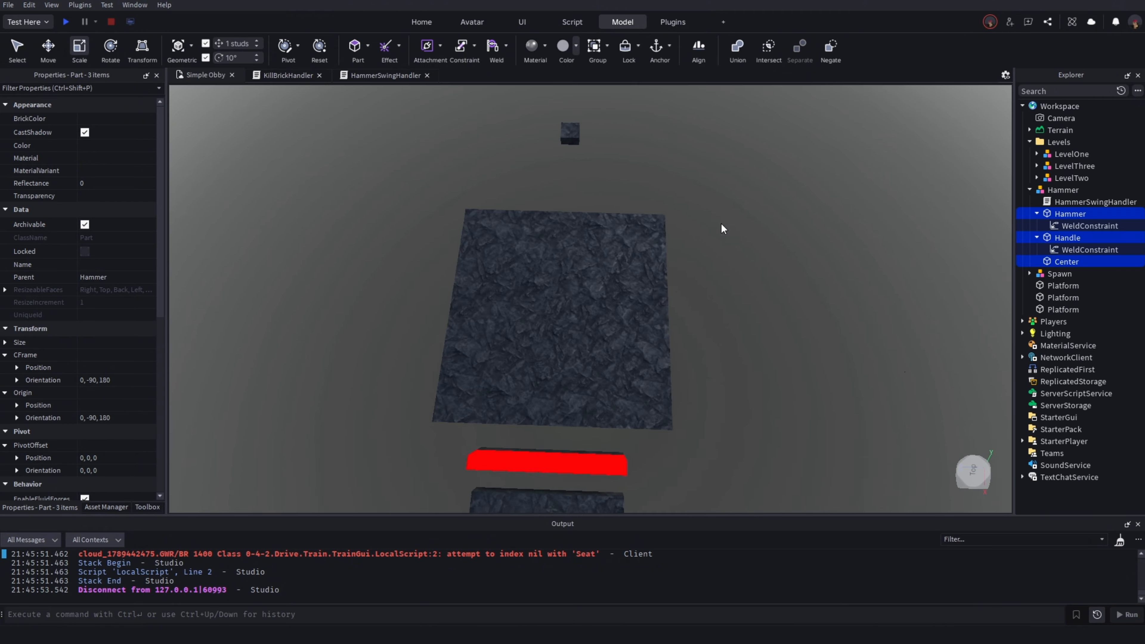
left_click(74, 22)
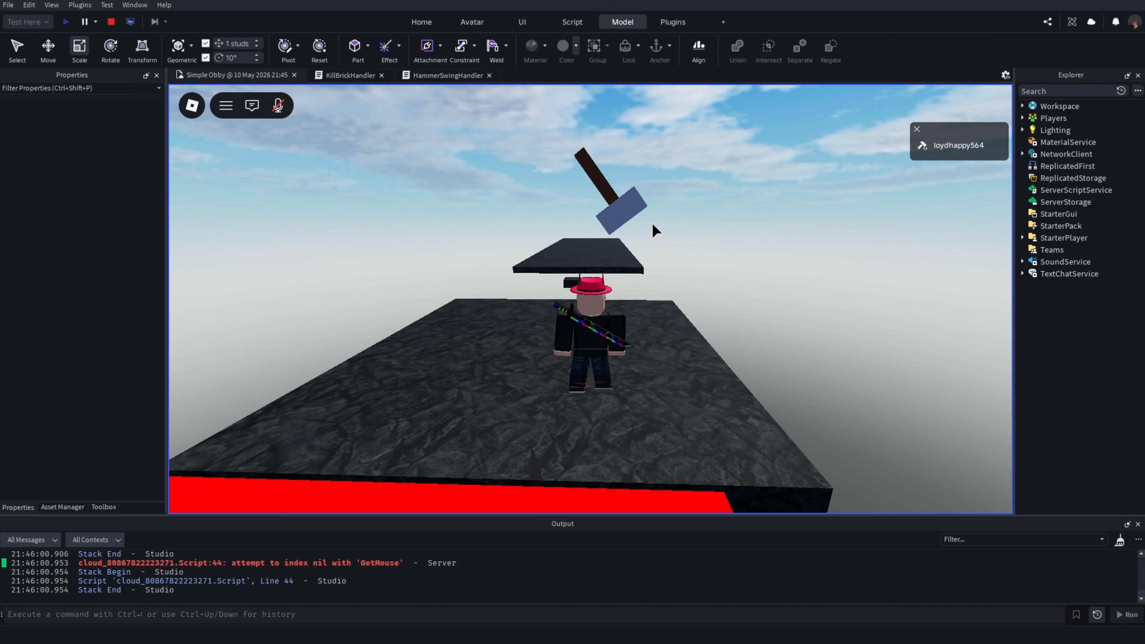
right_click_drag(653, 223, 653, 223)
key("w")
key("space")
key("space")
key("w")
key("a")
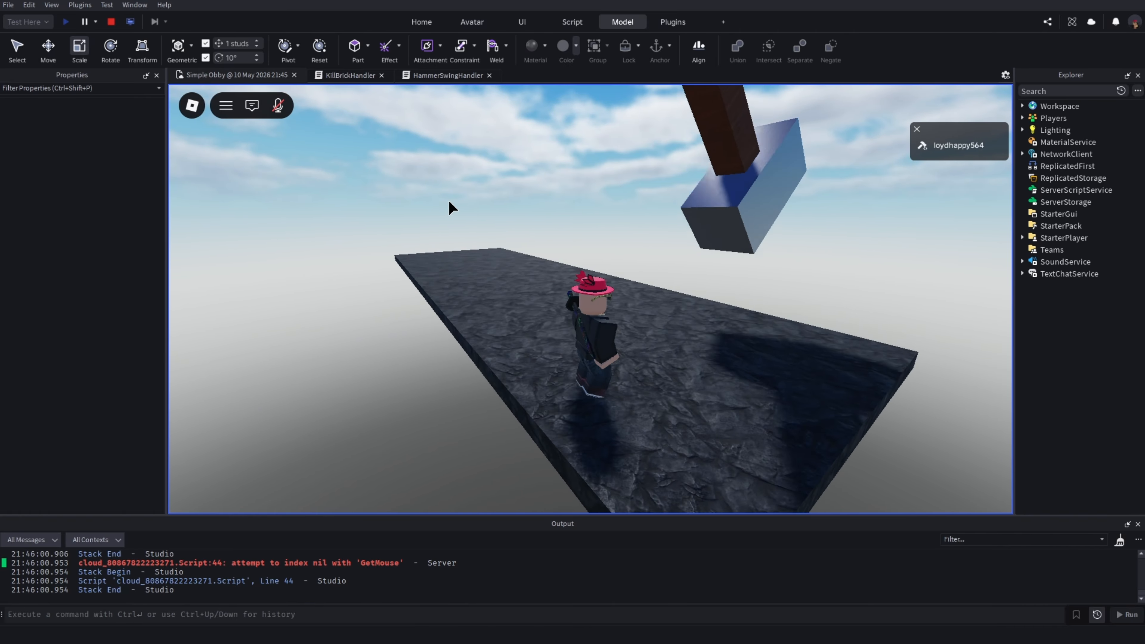
left_click(111, 21)
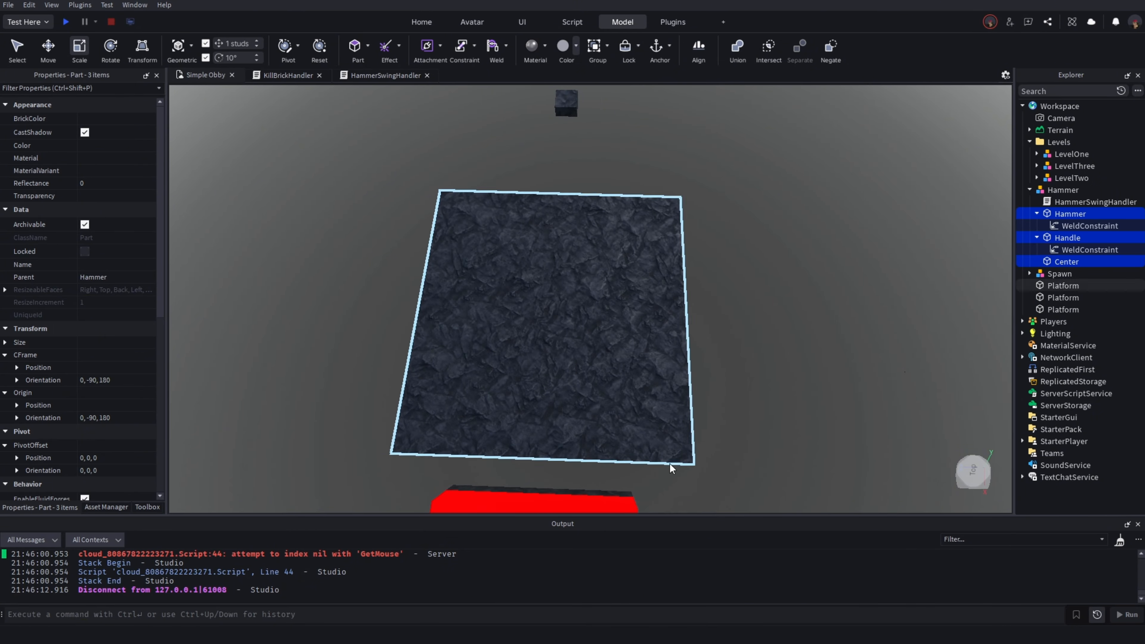
Switch to ChatGPT in Microsoft Edge and ask for another script so the main hammer part ragdolls and flings players when it touches them
key("super")
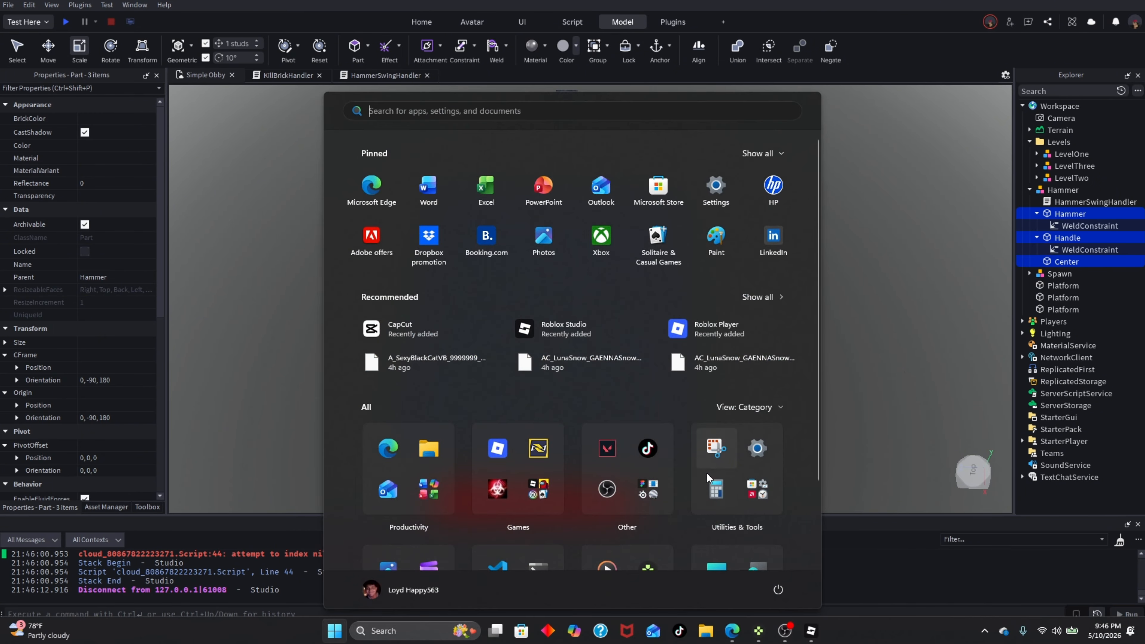
left_click(732, 630)
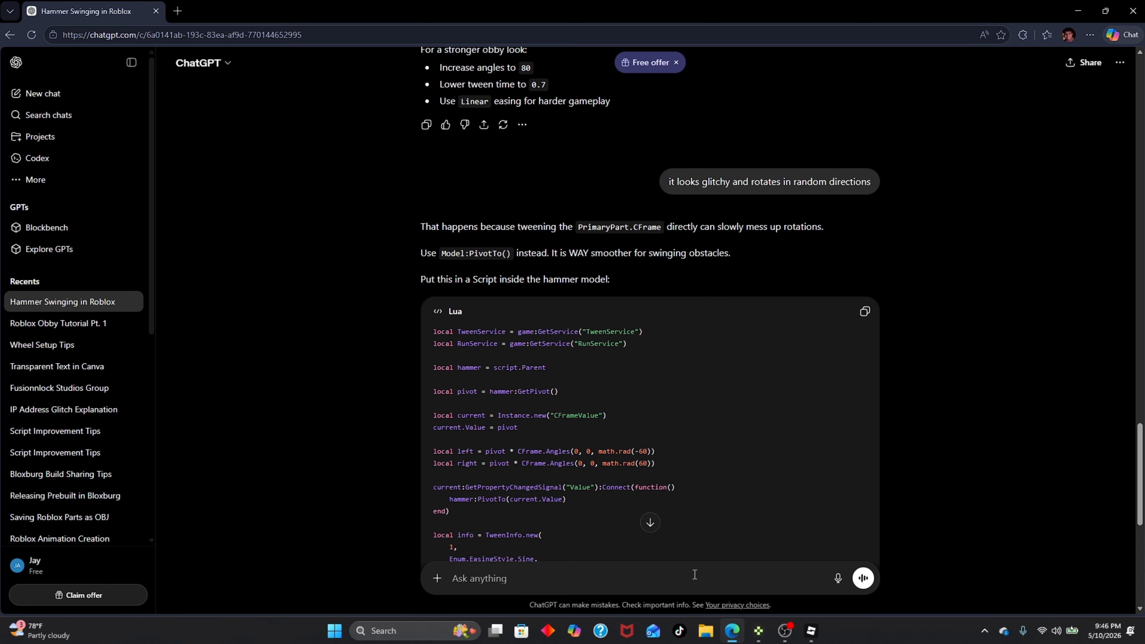
type("i want a")
type("nater")
left_click(522, 585)
type("script so th")
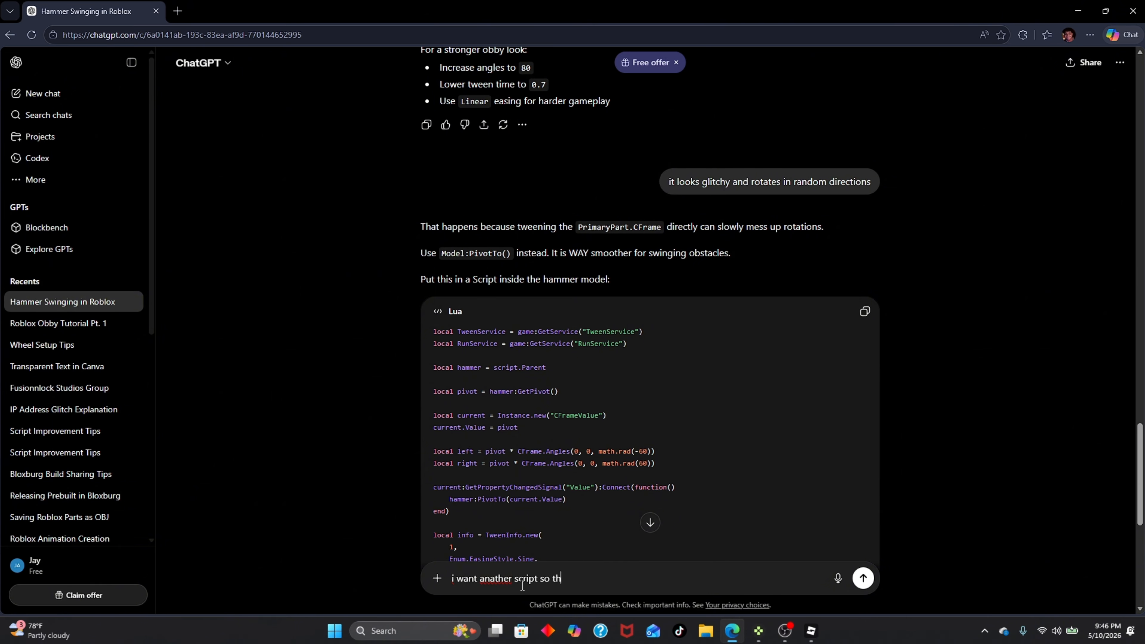
type("at the Main hammer part whe")
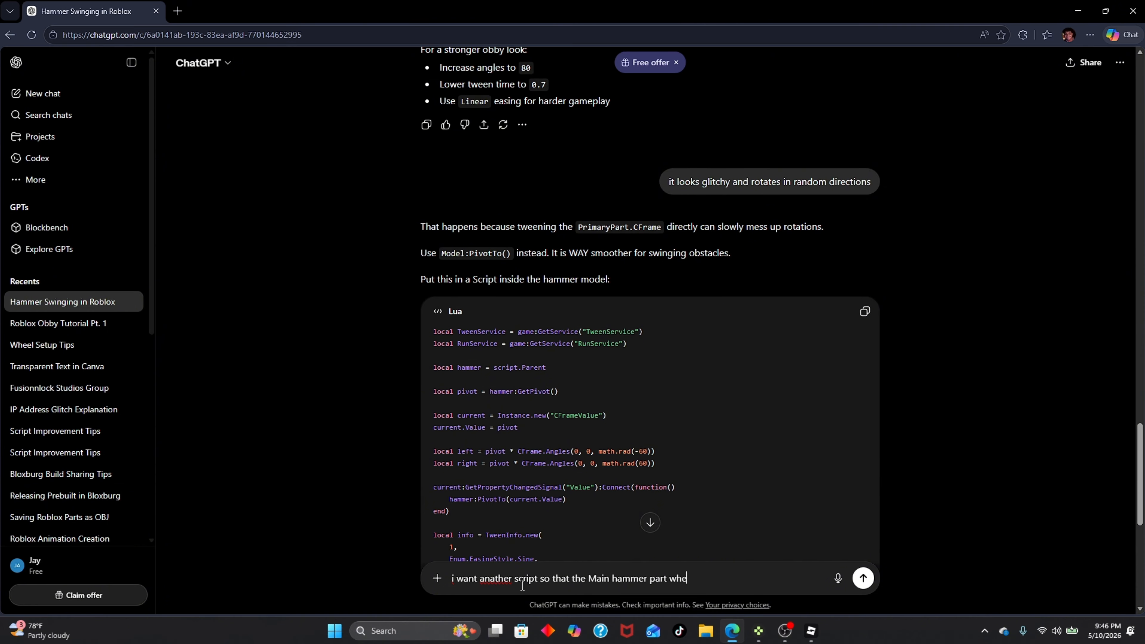
type("n it touches a player it ragdol")
type("ls ")
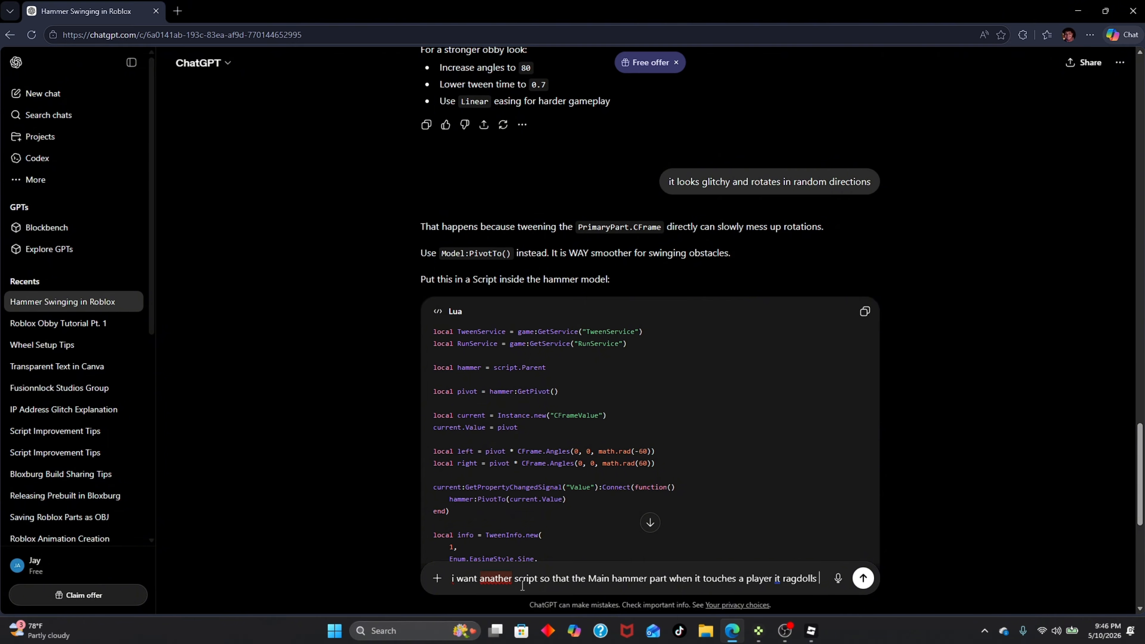
type("them")
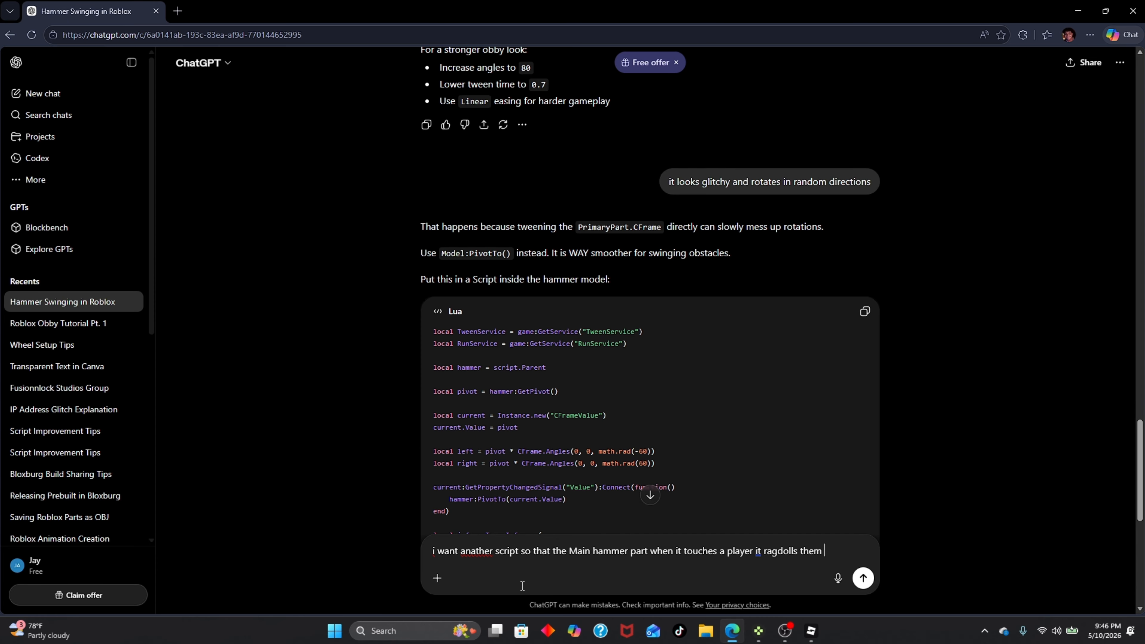
type(" and flin")
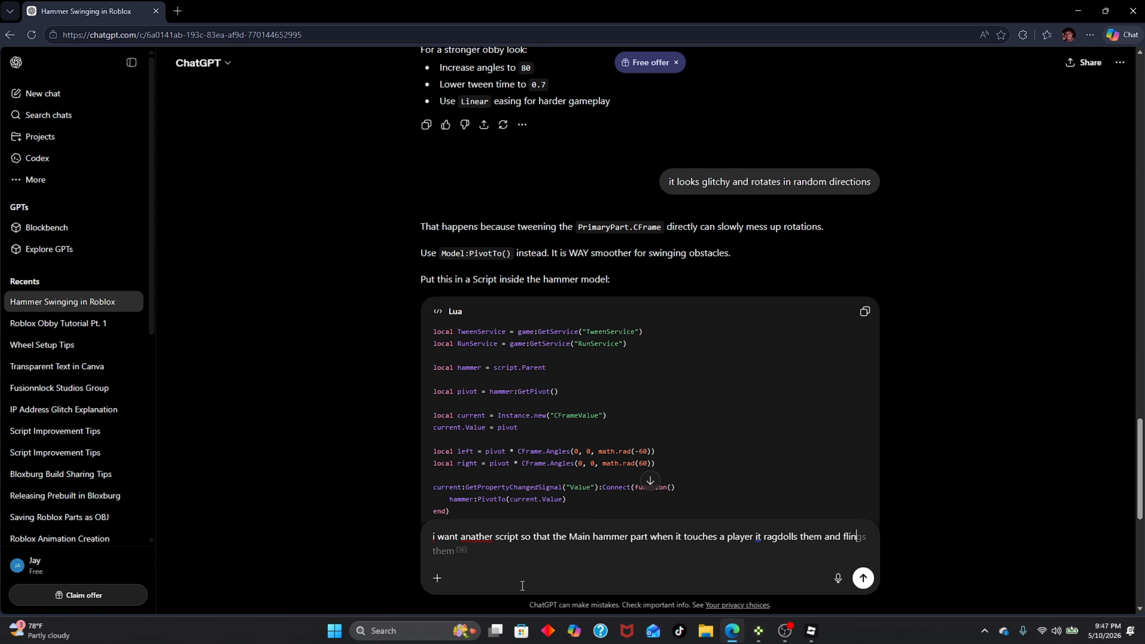
type("gs them")
key("Return")
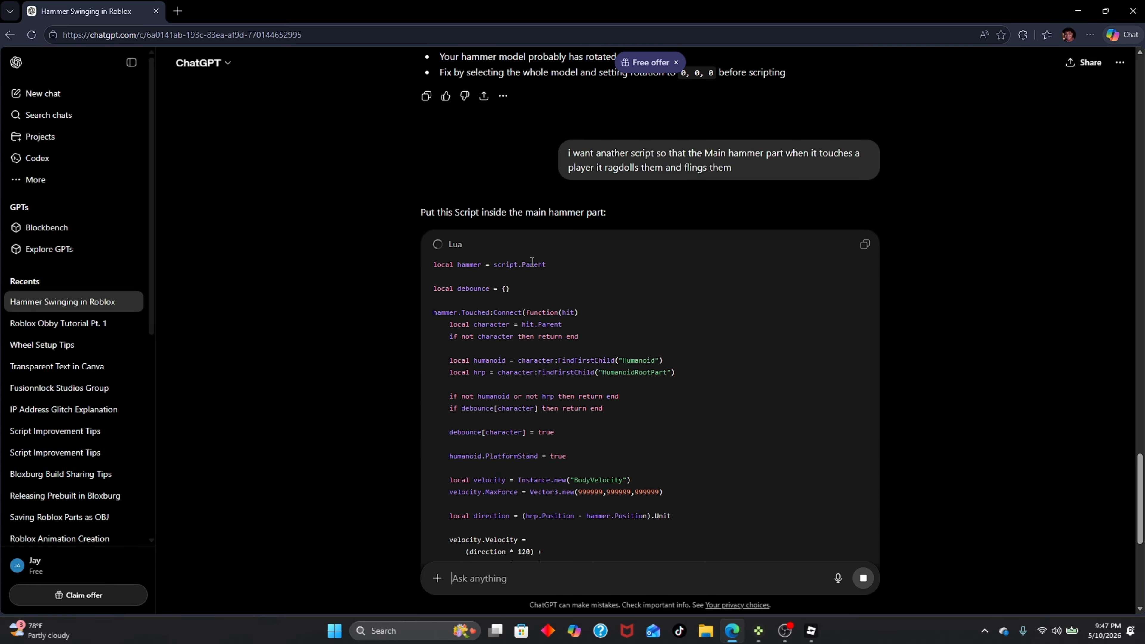
Copy the generated Lua fling script and switch back to Roblox Studio
left_click(864, 243)
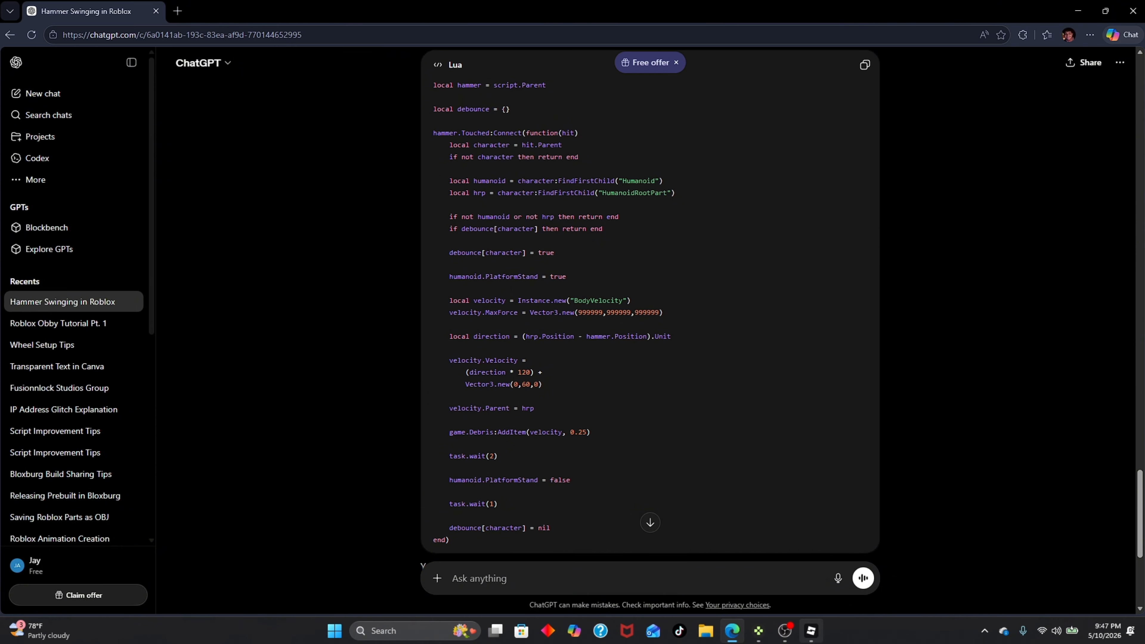
left_click(811, 630)
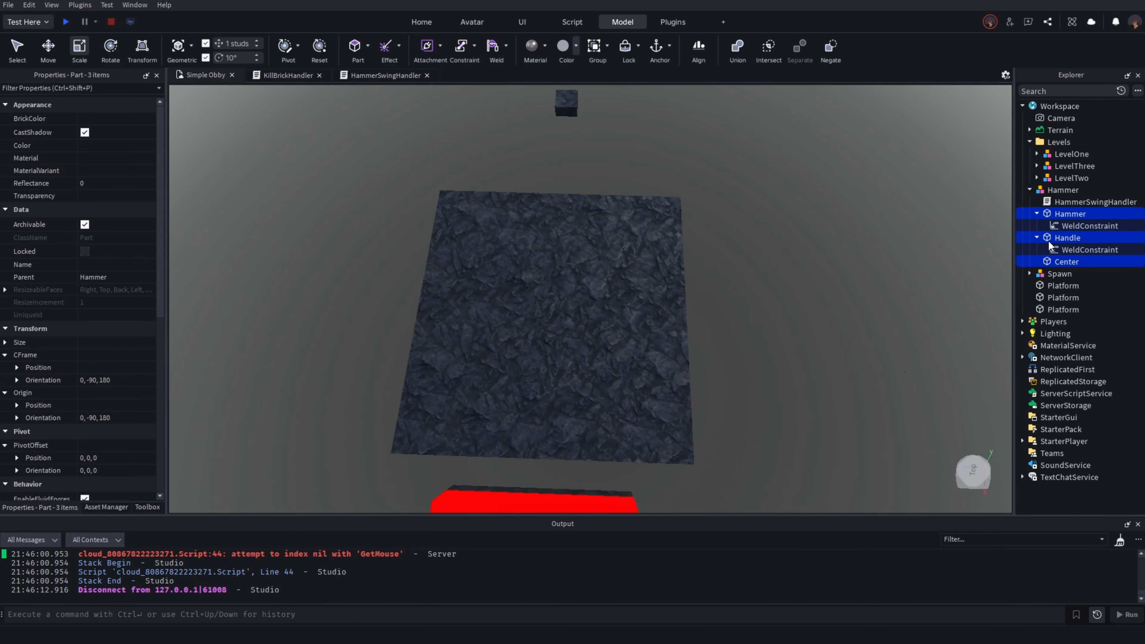
Add a new script inside the Hammer part of the hammer model
left_click(1037, 238)
left_click(1036, 213)
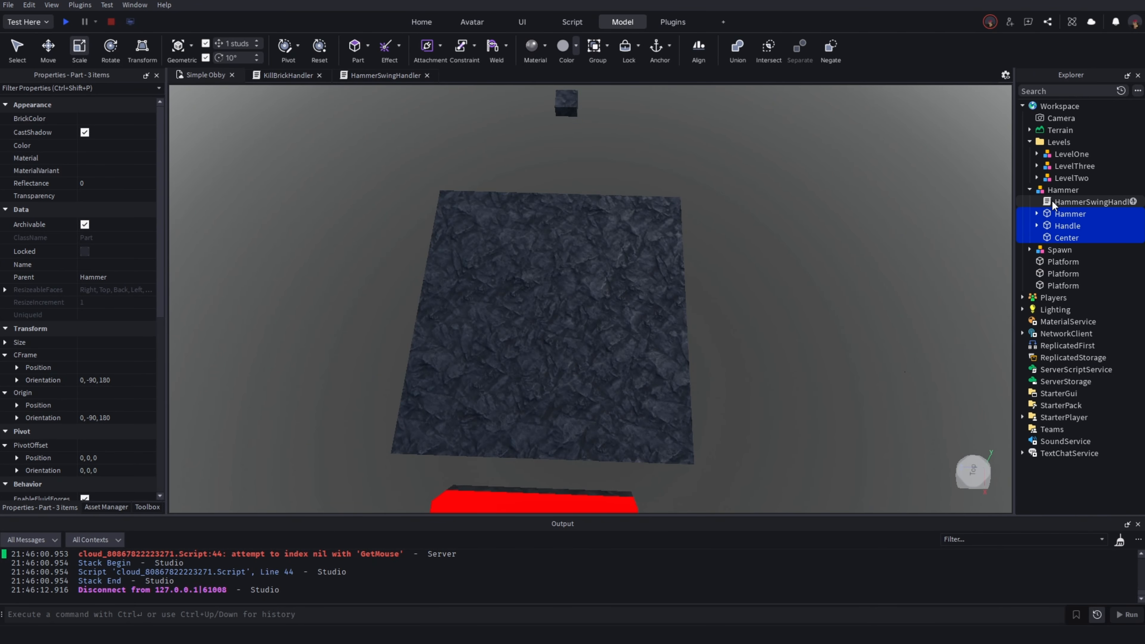
left_click(1050, 201)
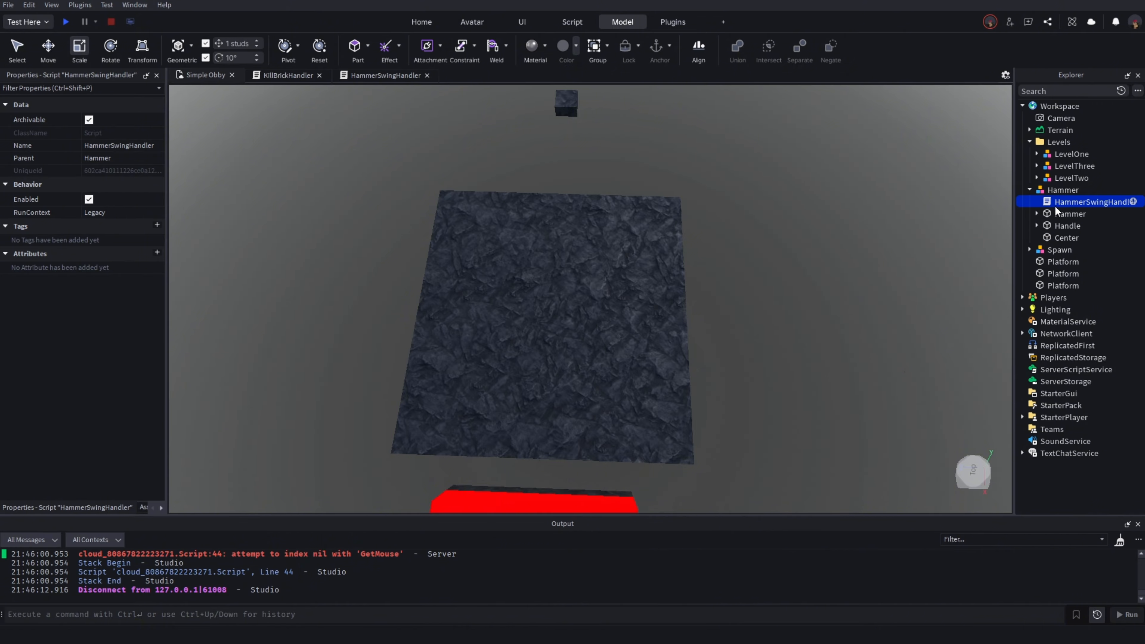
left_click(1067, 225)
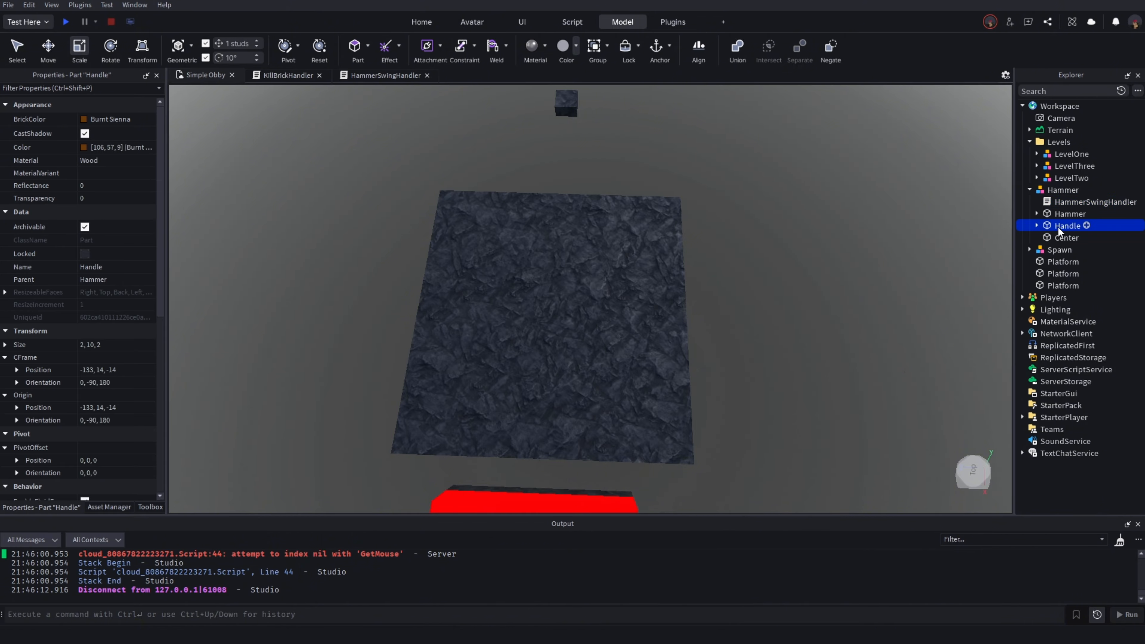
left_click(1081, 213)
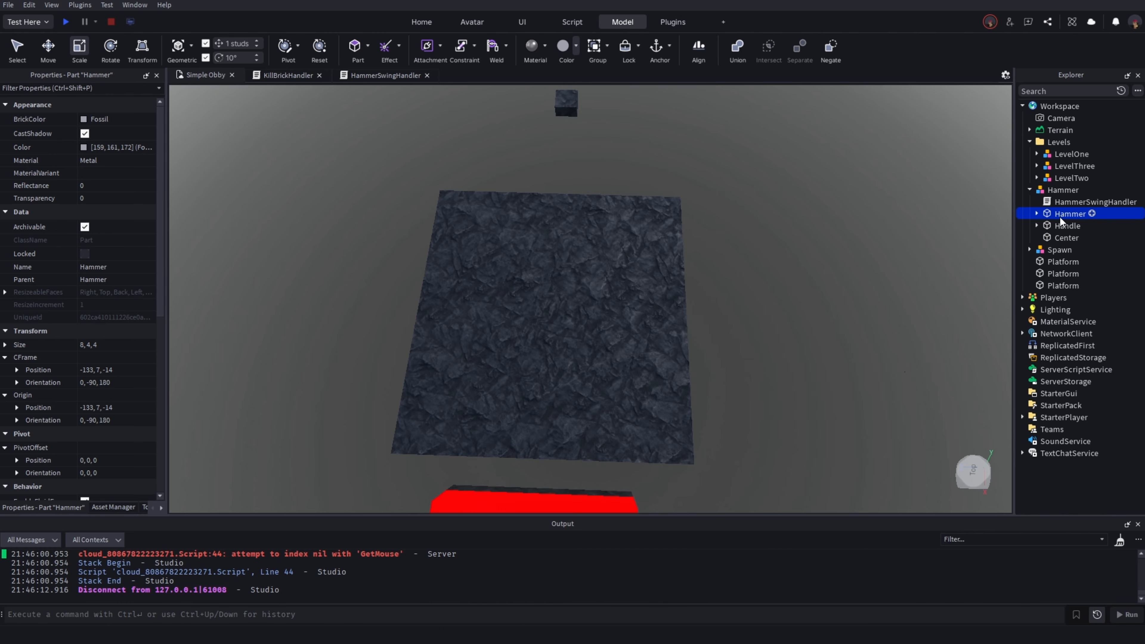
left_click(1091, 214)
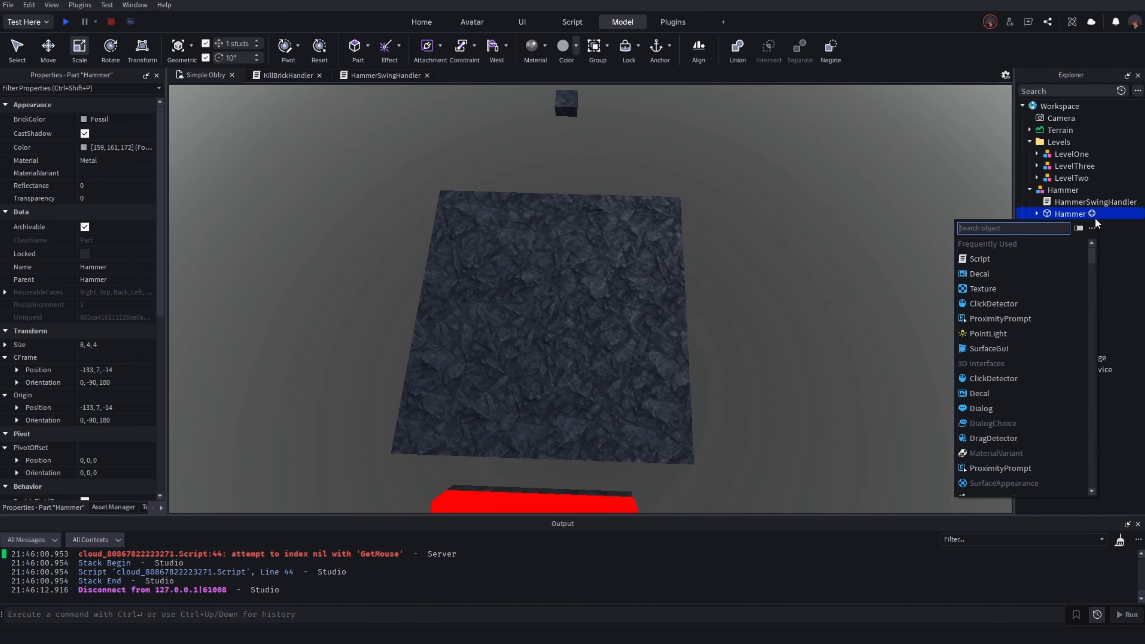
left_click(982, 258)
Rename the Hammer part's new script as RagdollHandler
right_click(1064, 224)
left_click(1080, 333)
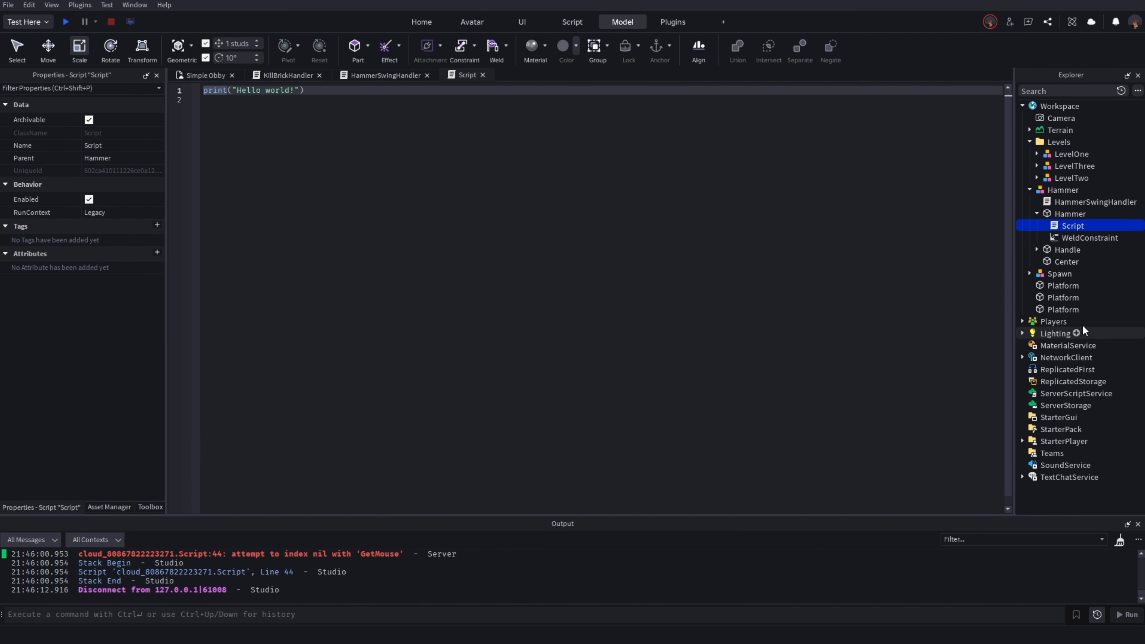
type("Ragdo")
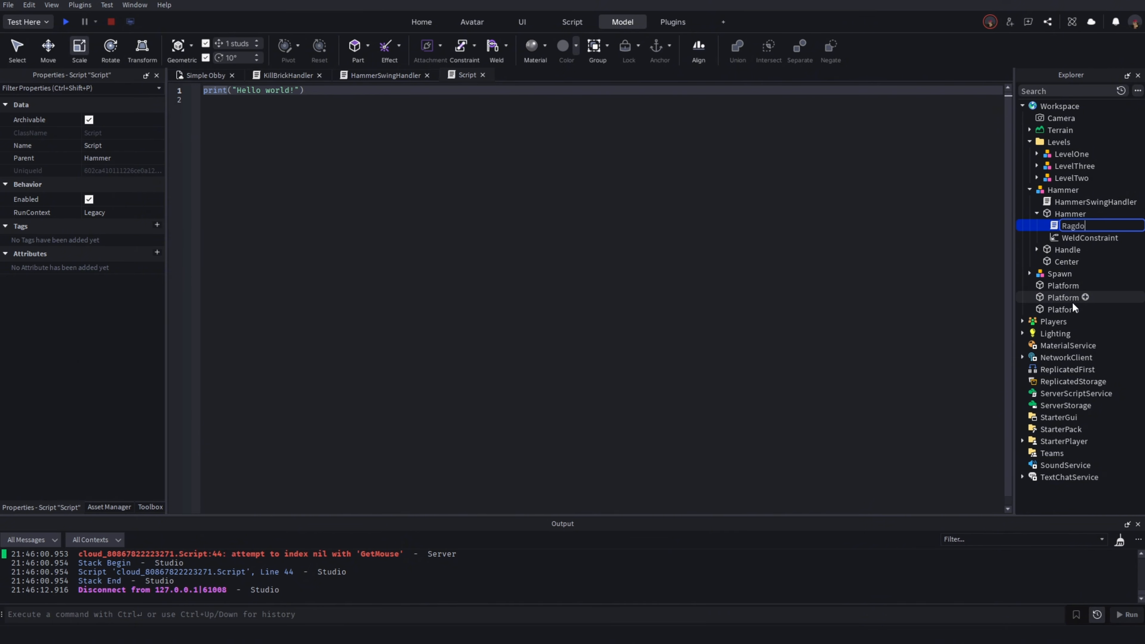
type("ll Handeler")
key("Return")
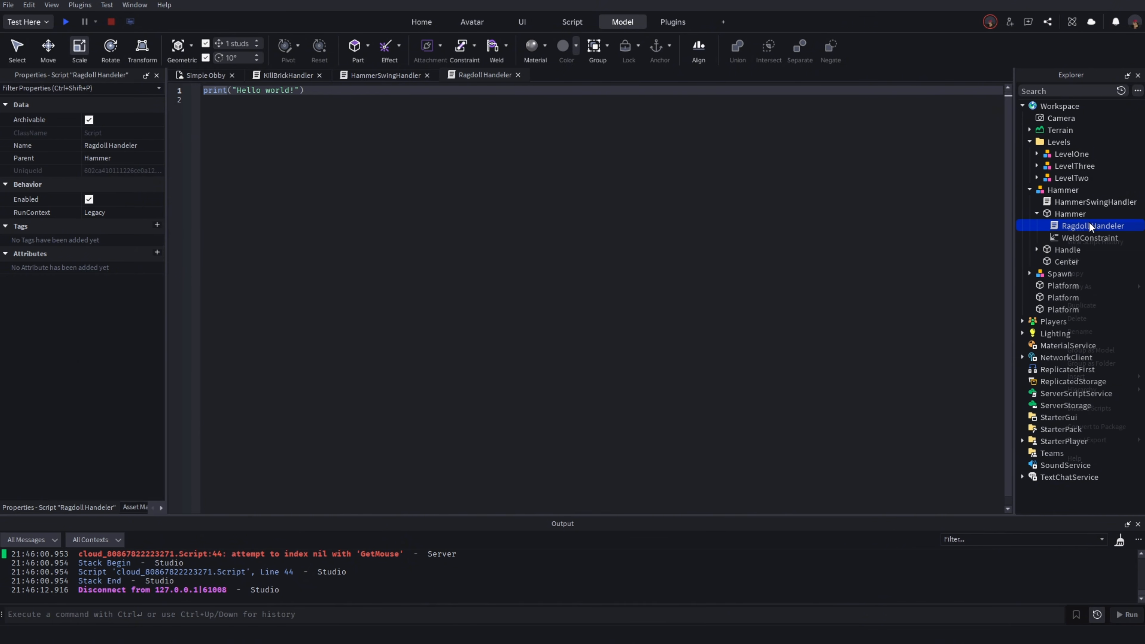
right_click(1088, 221)
left_click(1080, 333)
left_click(1089, 225)
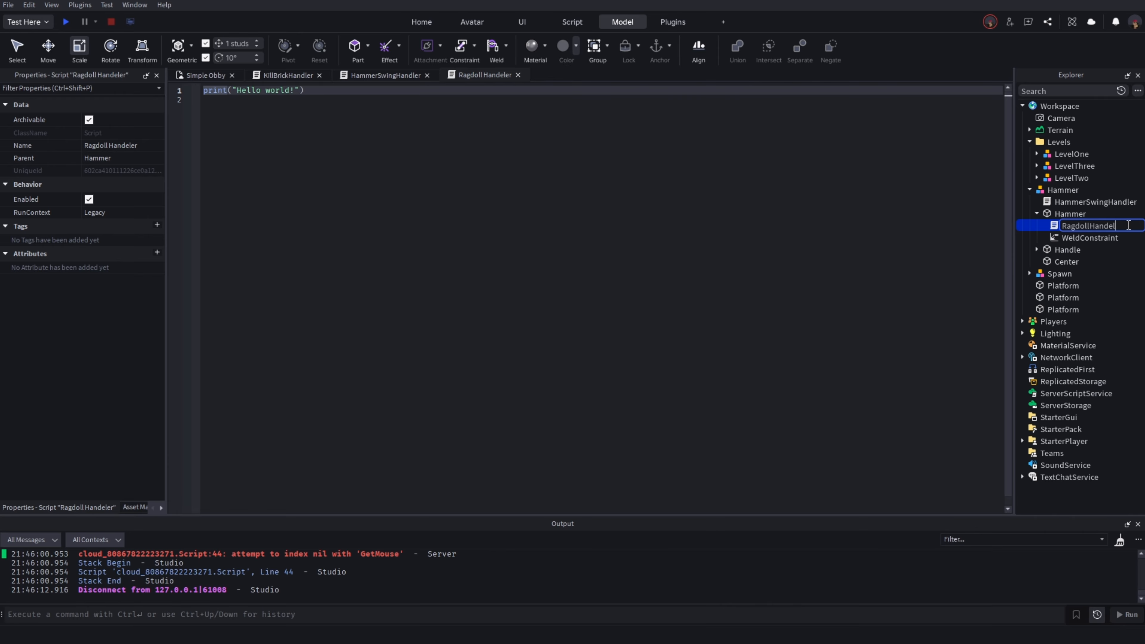
type("ler")
key("Return")
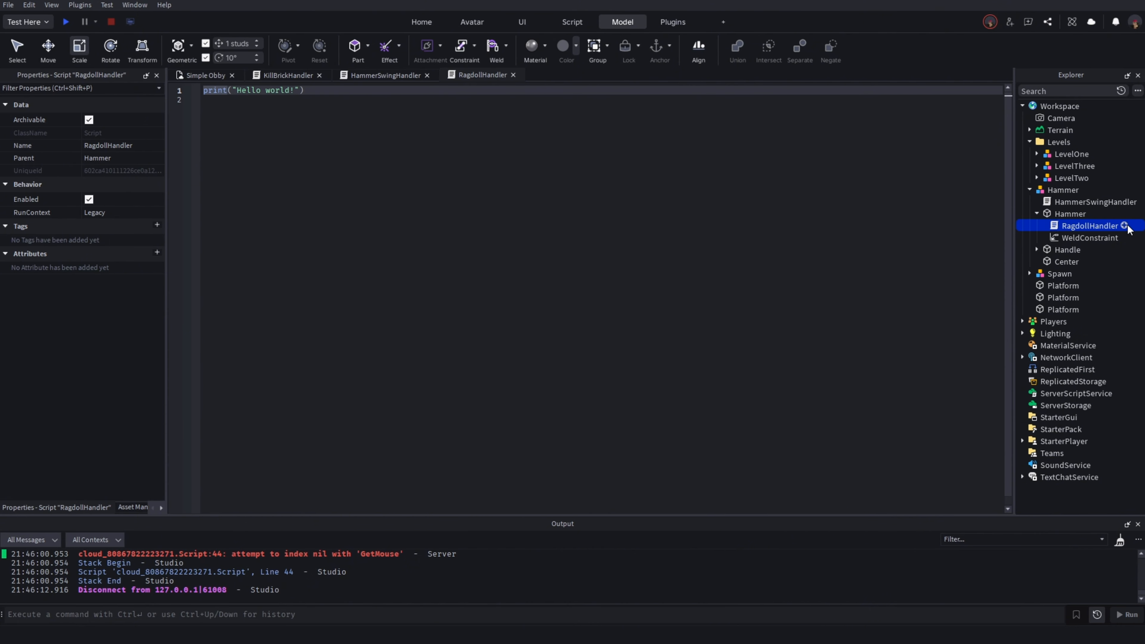
Paste the copied code over the default code in RagdollHandler, look through it and clear the whole script
left_click(546, 216)
key("ctrl+a")
key("ctrl+v")
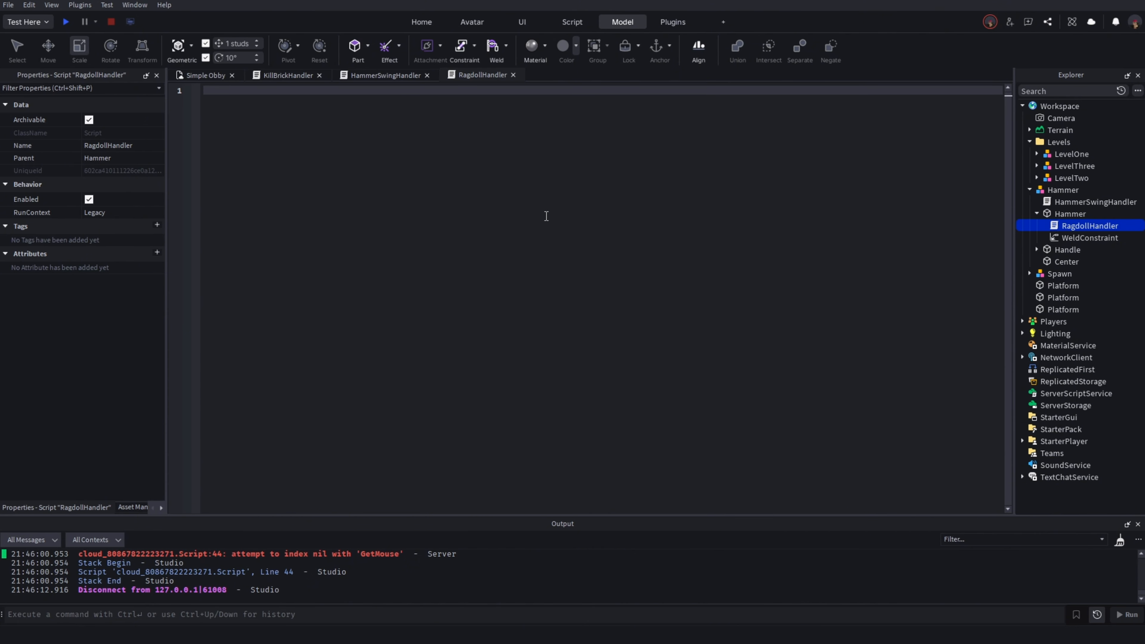
scroll(450, 230, "up", 7)
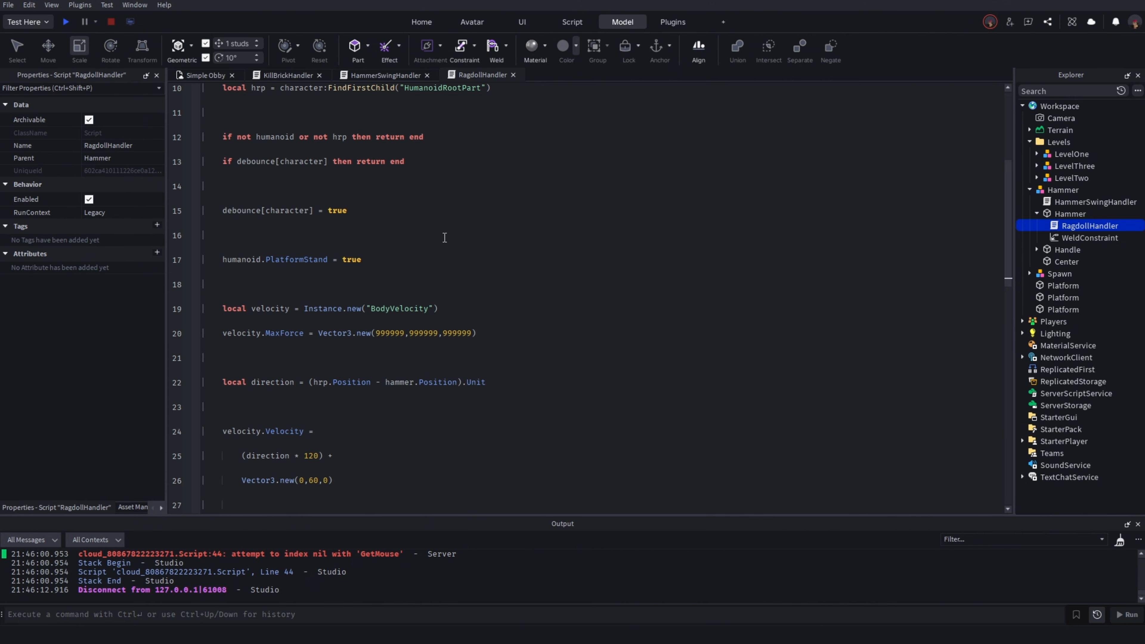
key("ctrl+a")
key("BackSpace")
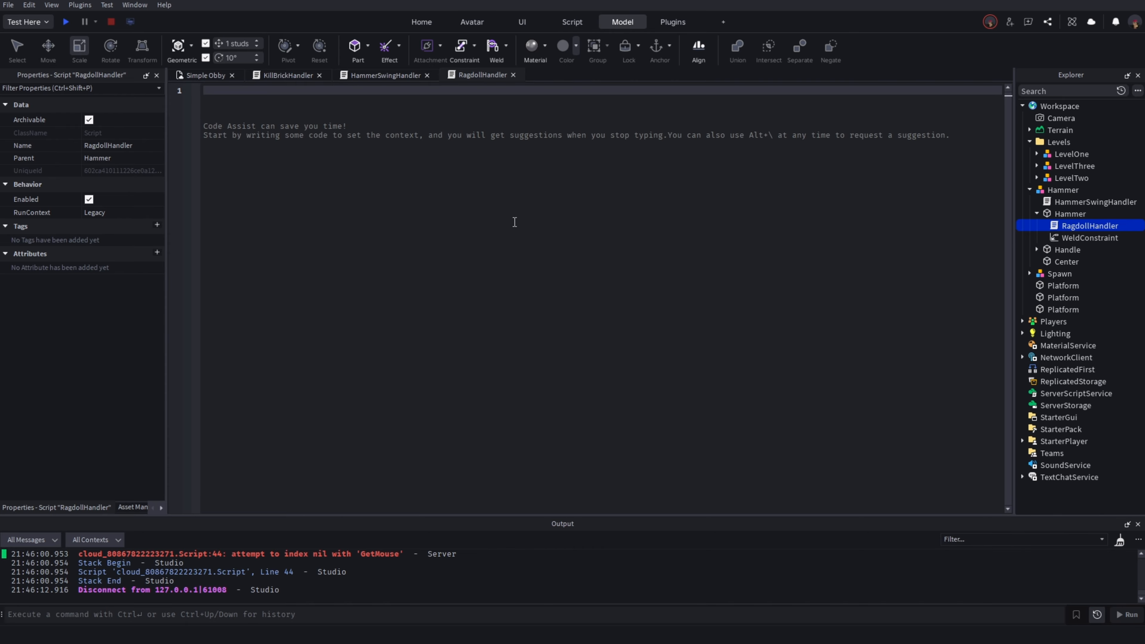
Recopy the Lua fling script from ChatGPT in Microsoft Edge, paste it into Roblox Studio's empty RagdollHandler script and review it
key("super")
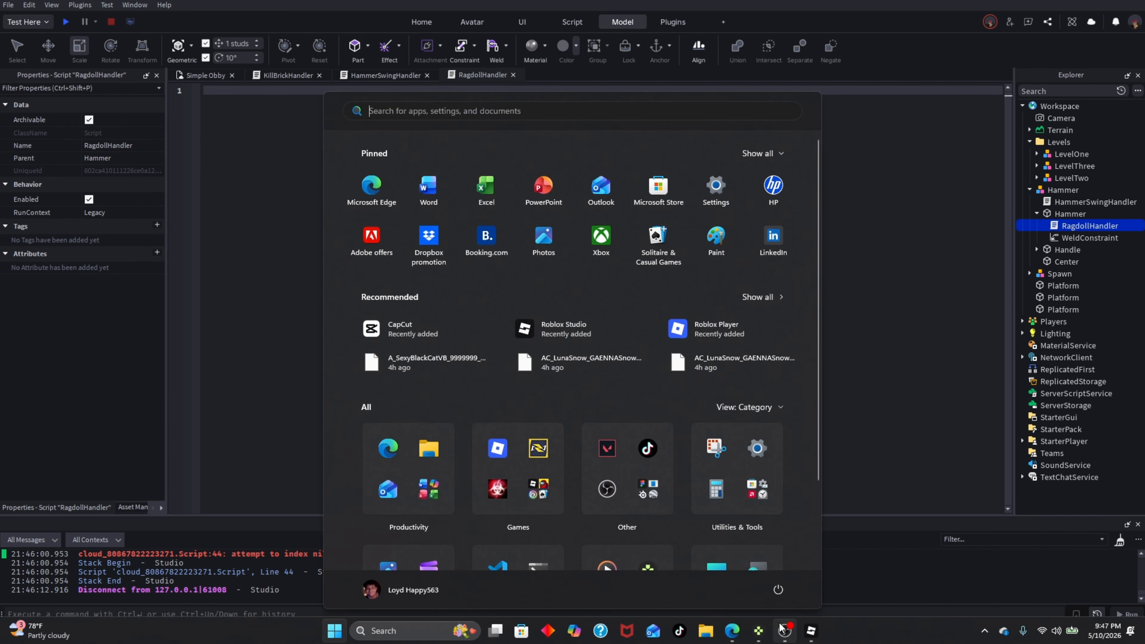
left_click(732, 630)
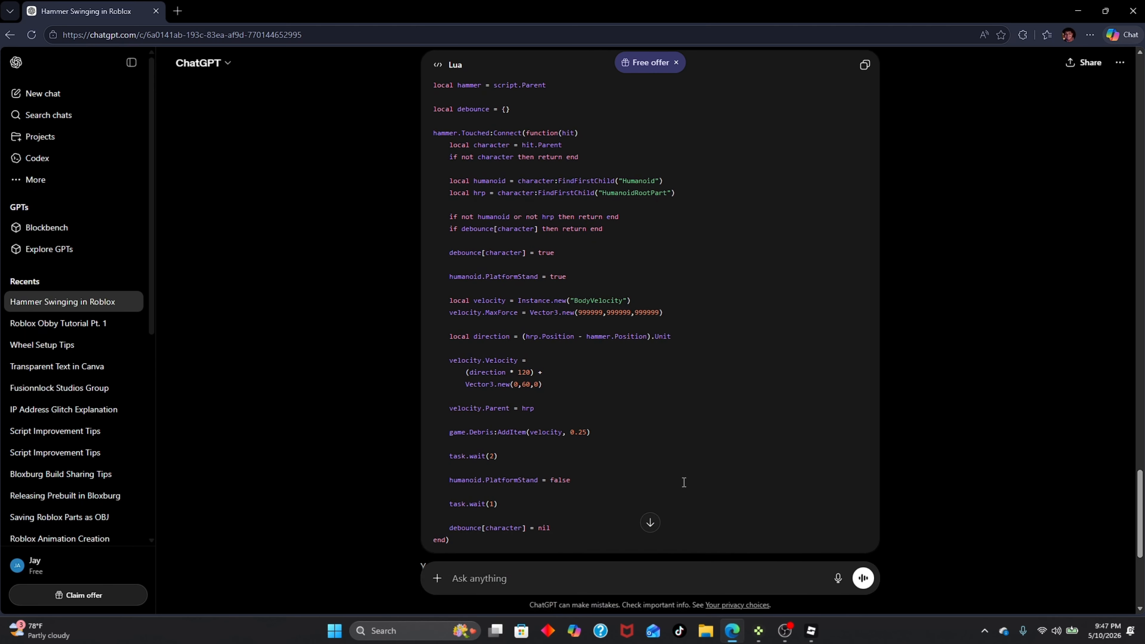
left_click(864, 65)
left_click(811, 631)
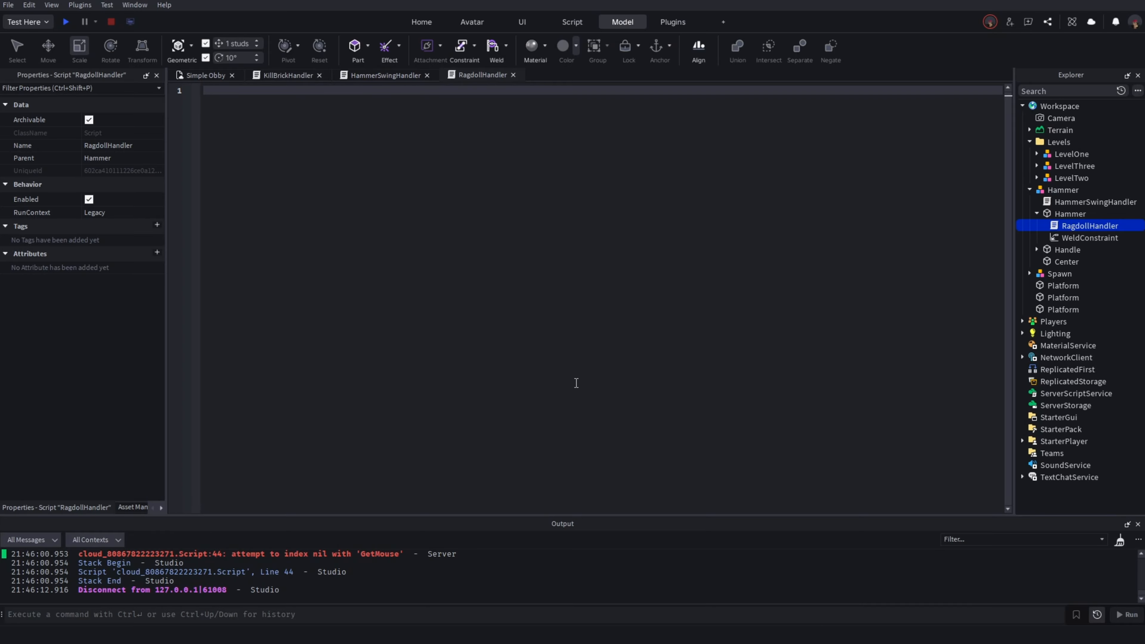
key("ctrl+v")
scroll(284, 456, "down", 1)
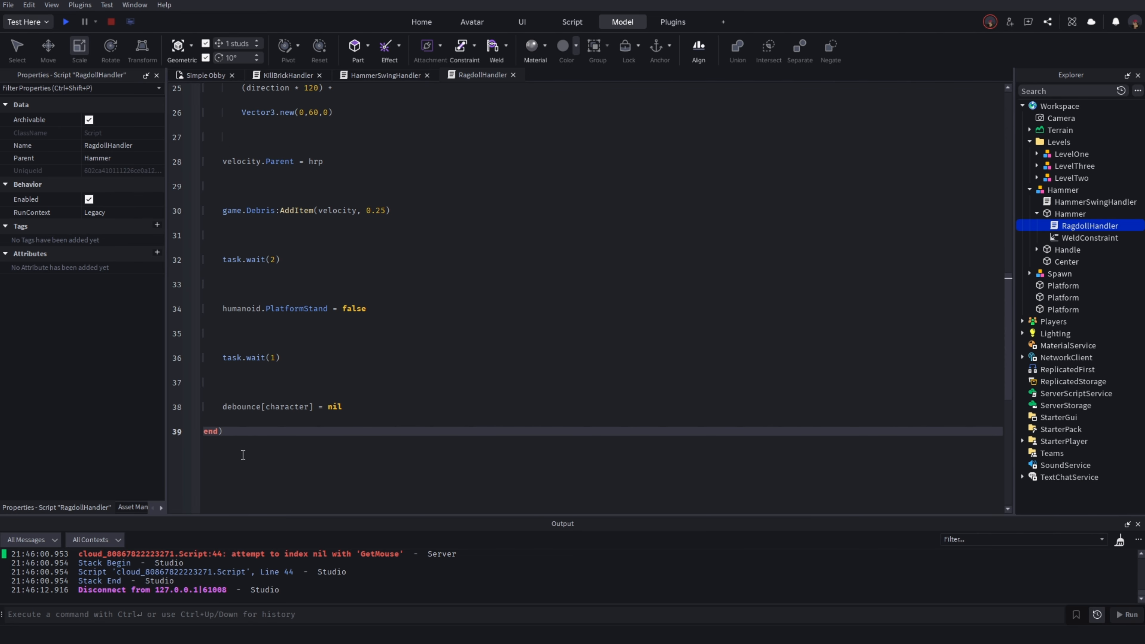
left_click(233, 420)
left_click(256, 433)
key("Up")
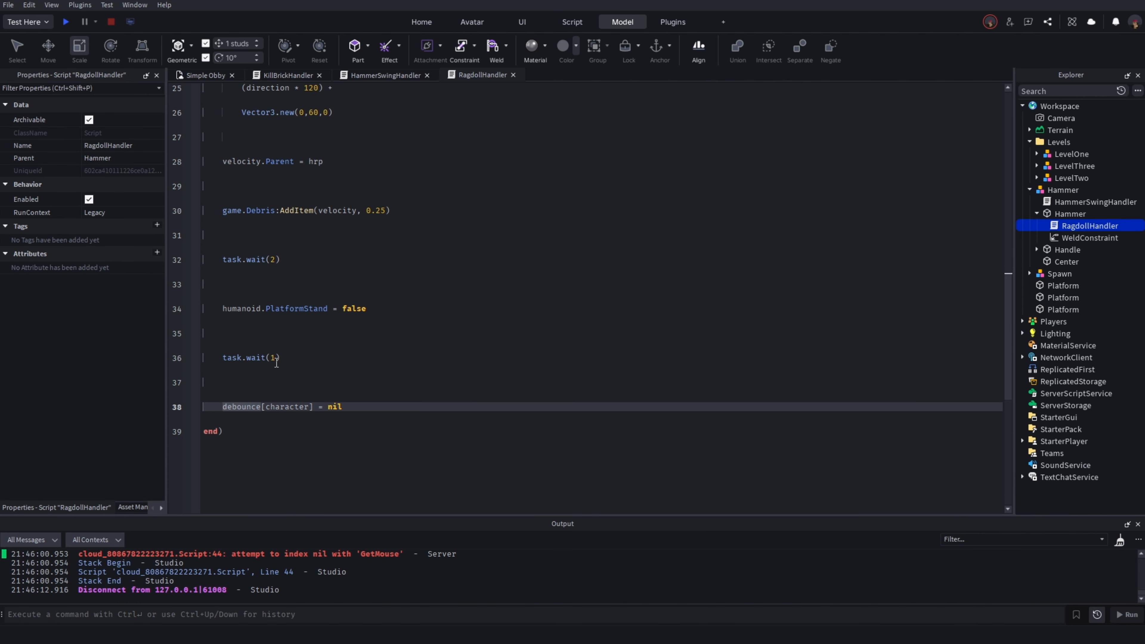
scroll(293, 270, "up", 8)
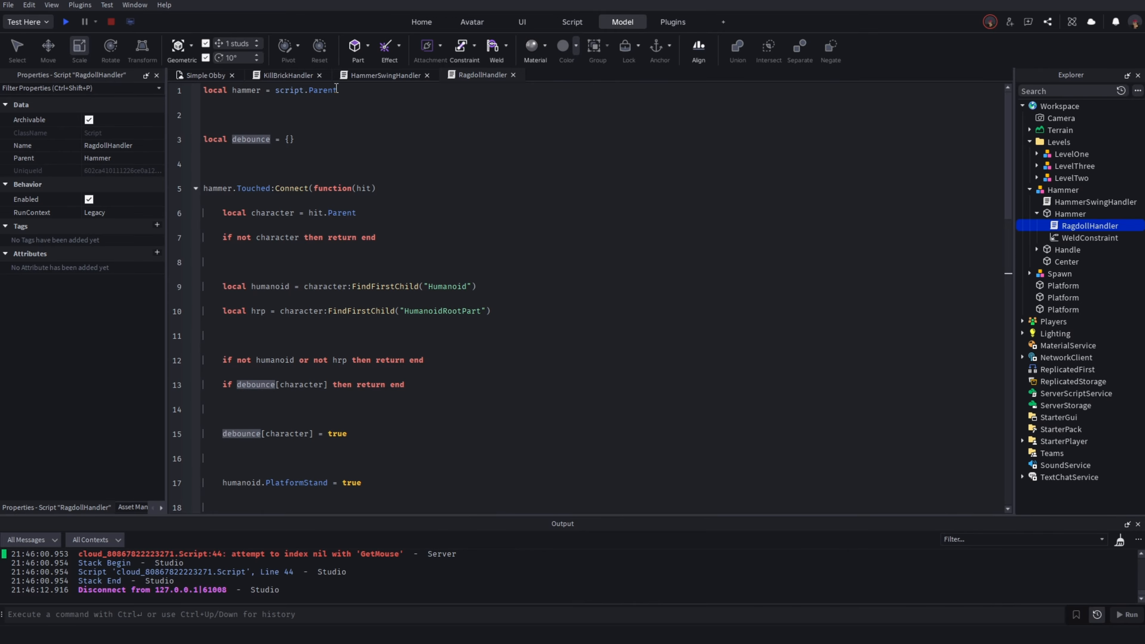
Start a playtest from the platform before the hammer and jump the character towards the swinging hammer
left_click(65, 22)
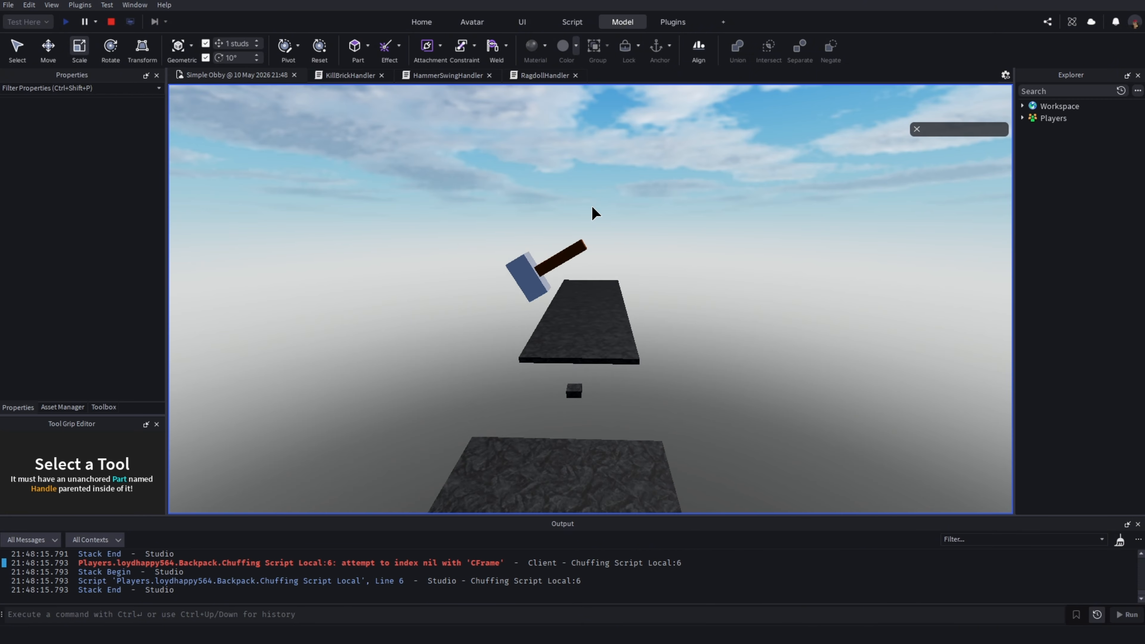
right_click_drag(621, 214, 621, 214)
key("w")
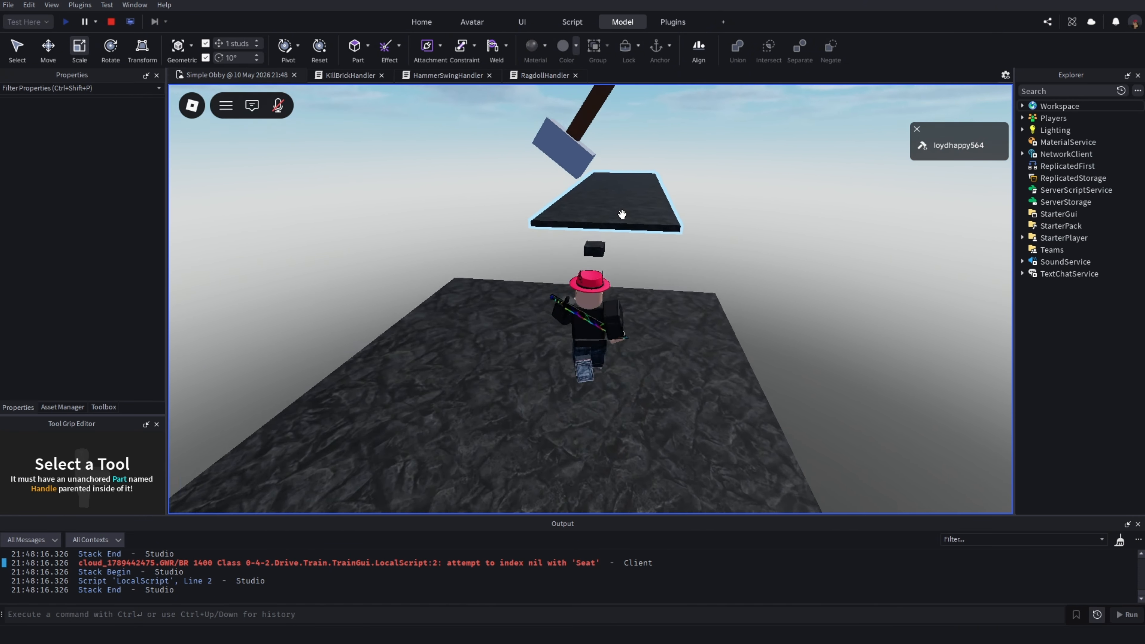
key("space")
key("w")
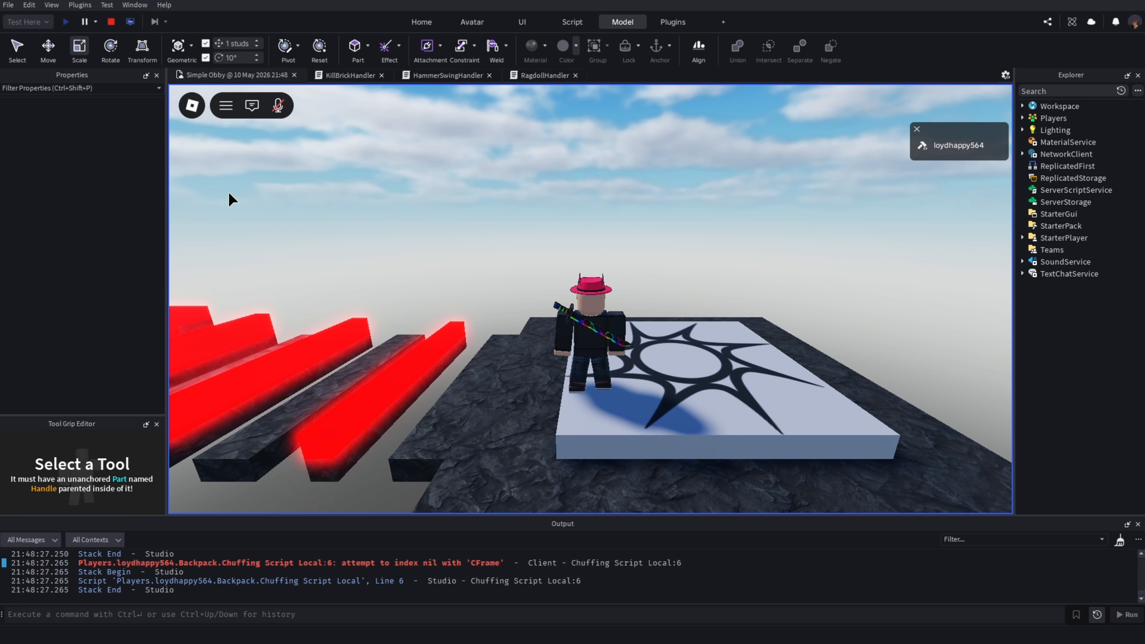
Run and jump the respawned character from the spawn along the obby's red kill bricks to retry the course
key("w")
right_click_drag(648, 288, 655, 287)
key("space")
key("w")
key("space")
key("w")
key("space")
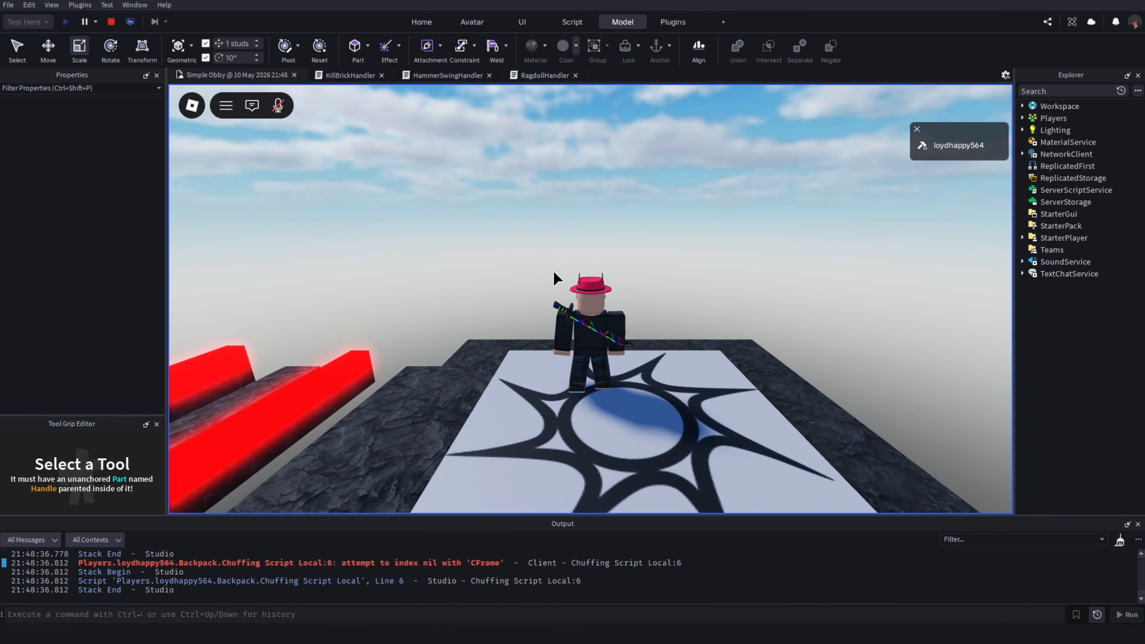
Guide the character from the spawn through the kill-brick levels to the hammer to test its fling, and end the playtest
key("w")
right_click_drag(643, 373, 649, 368)
key("w")
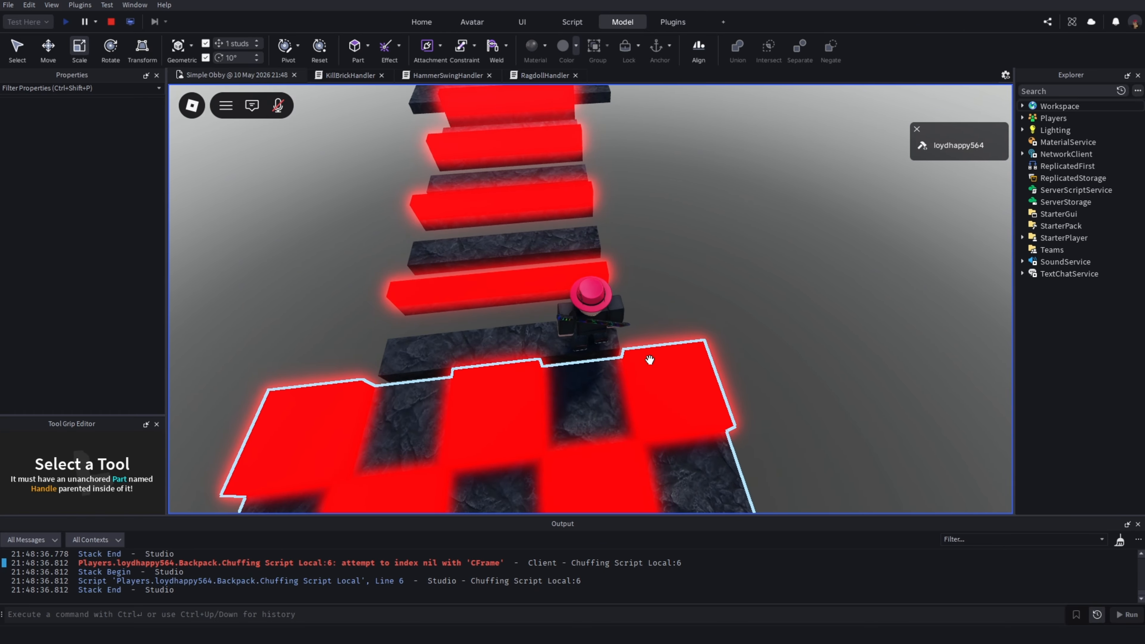
key("w")
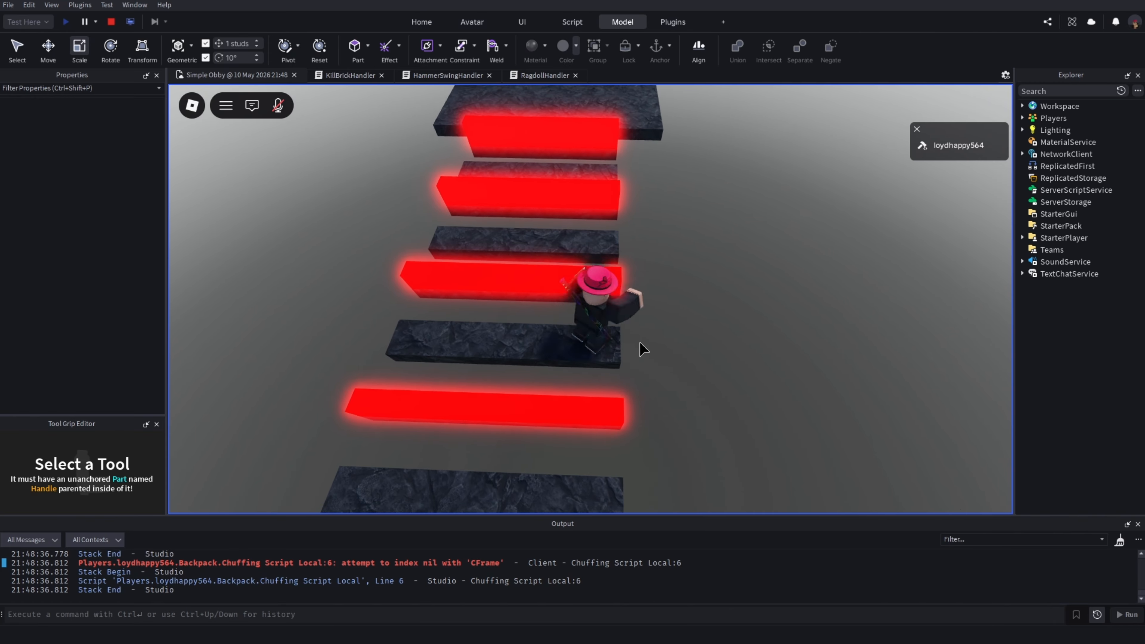
key("w")
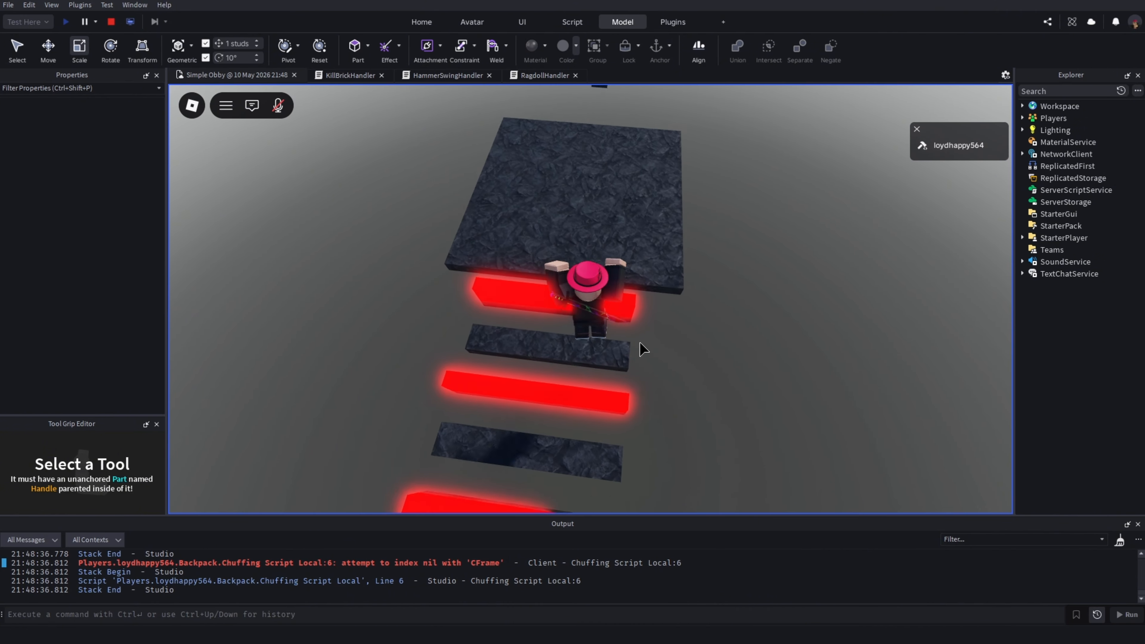
key("w")
right_click_drag(640, 342, 639, 341)
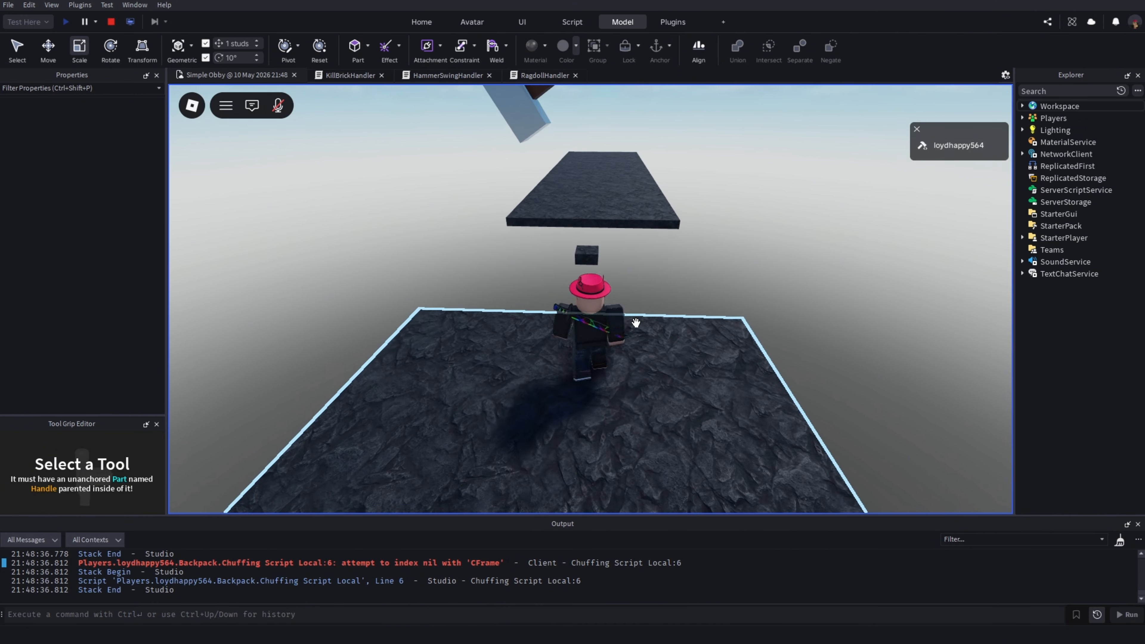
key("w")
key("space")
key("space")
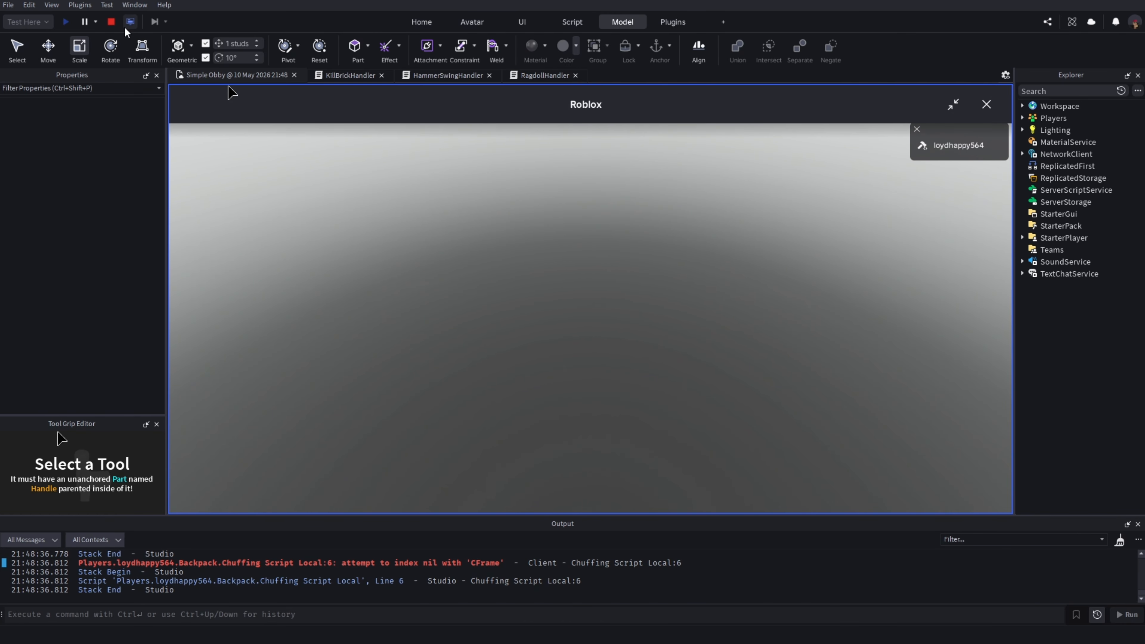
left_click(111, 22)
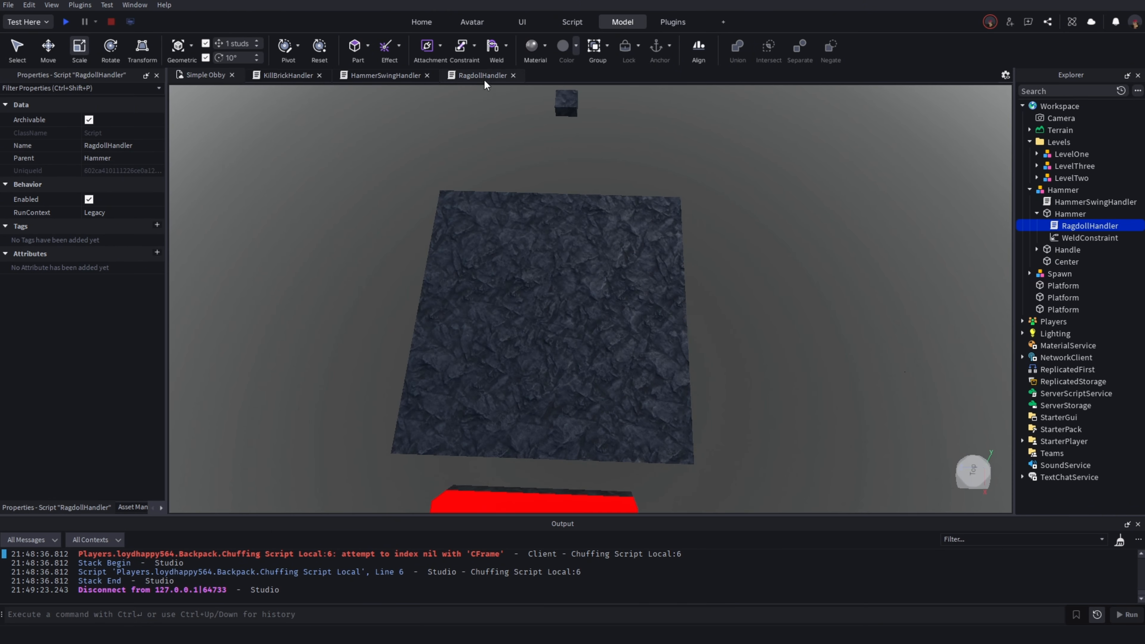
Check the HammerSwingHandler code, then switch to ChatGPT in Microsoft Edge and ask how to make the hammer slower
left_click(379, 80)
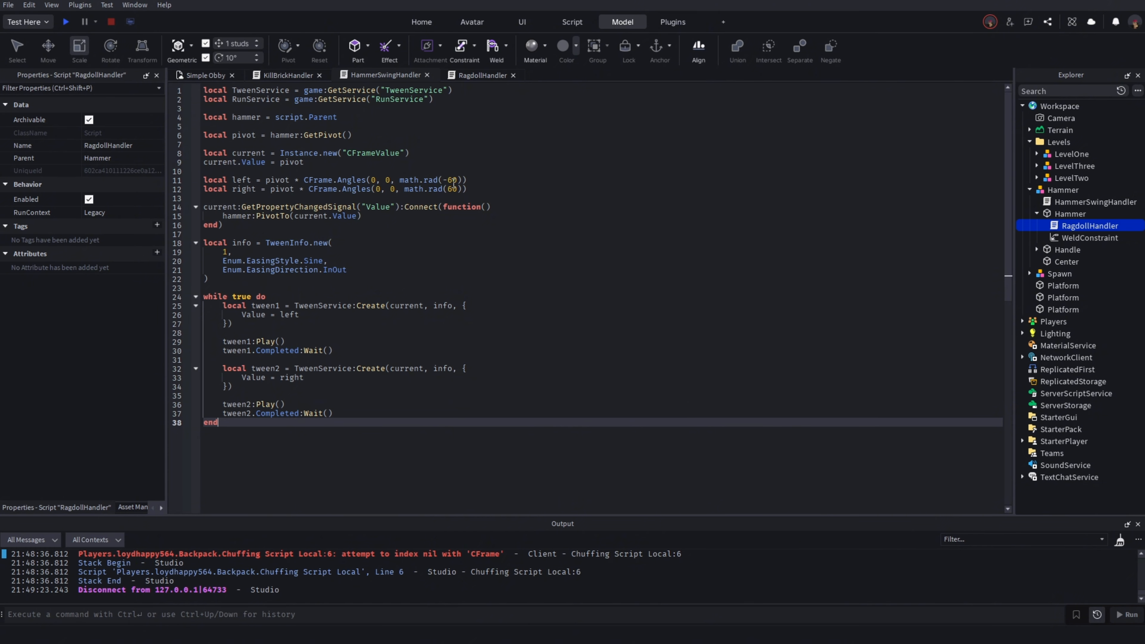
mouse_move(439, 185)
key("super")
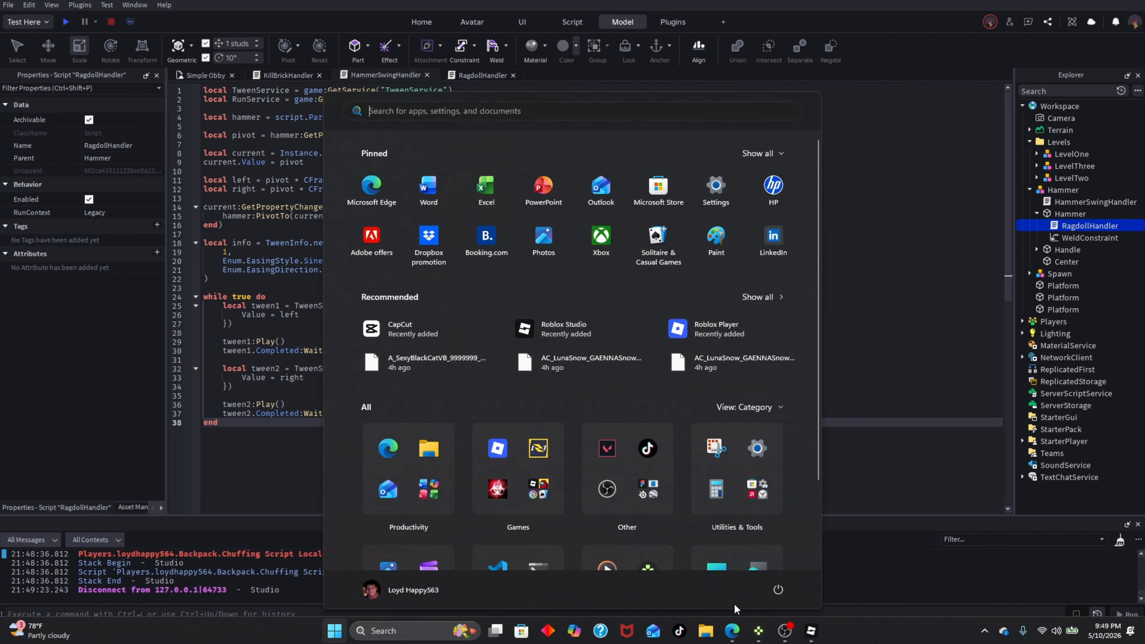
left_click(736, 632)
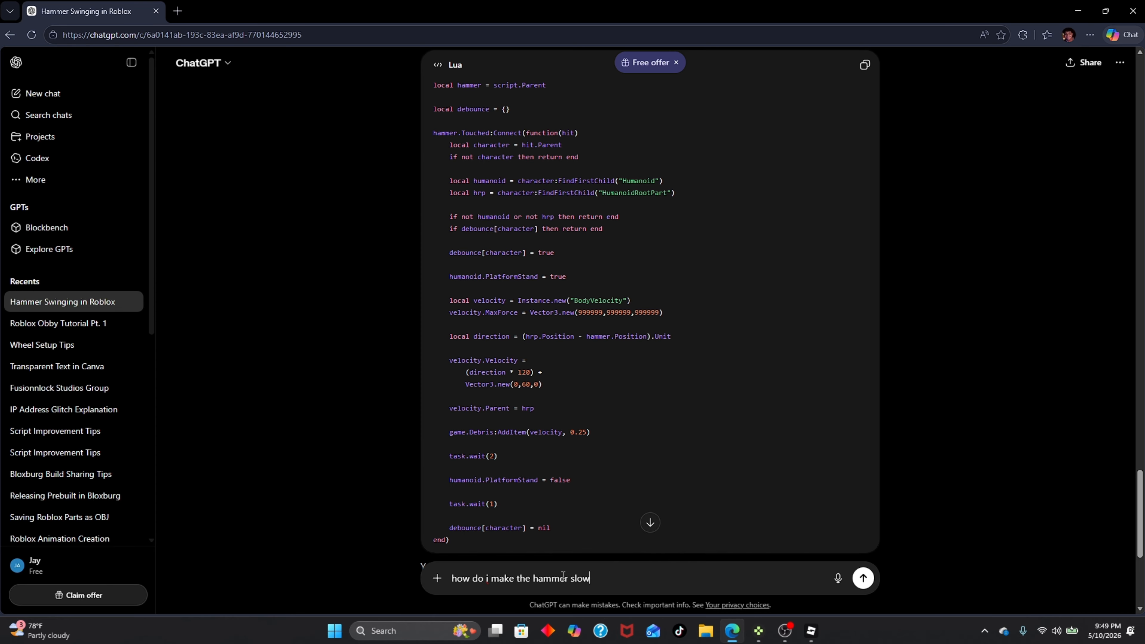
key("Return")
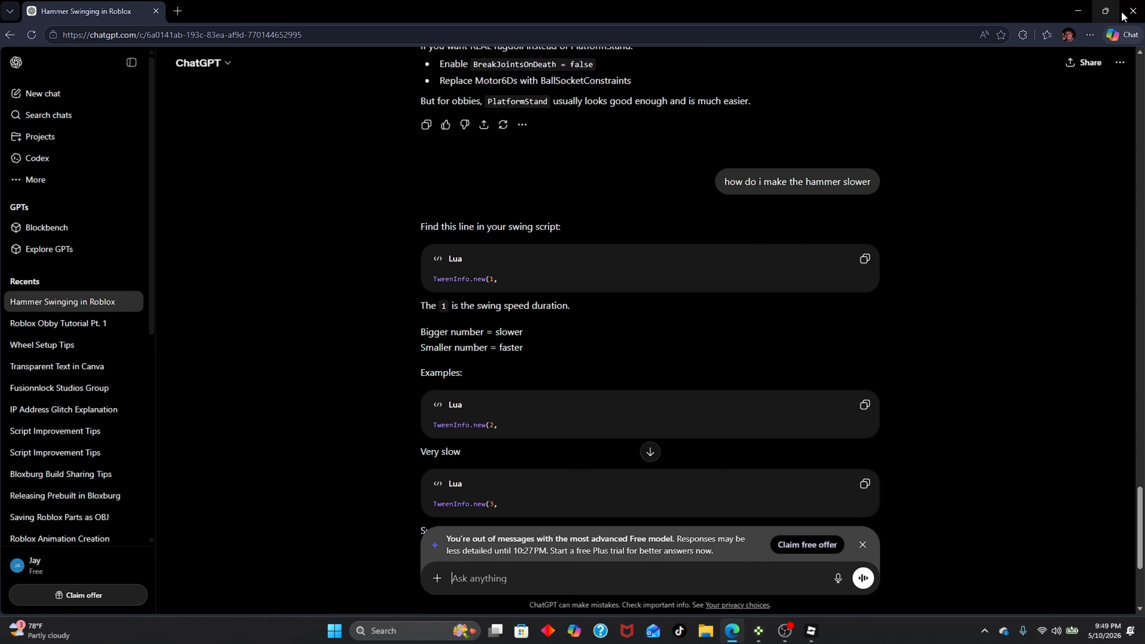
Close ChatGPT to return to Roblox Studio and set the TweenInfo duration in HammerSwingHandler to 2
left_click(1131, 12)
left_click(392, 386)
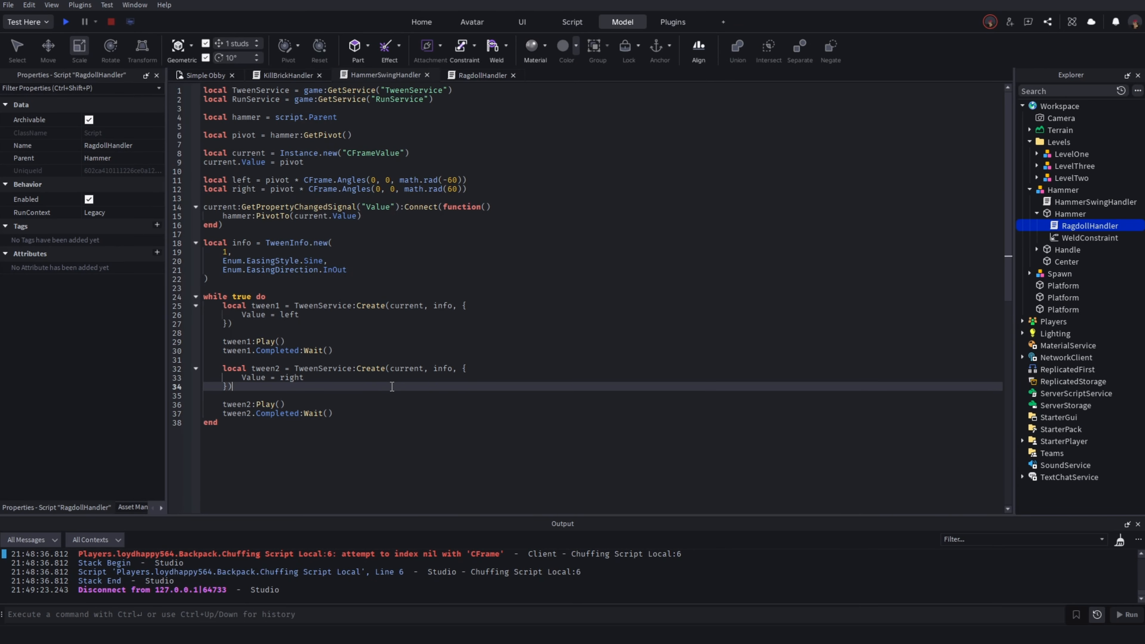
left_click(226, 252)
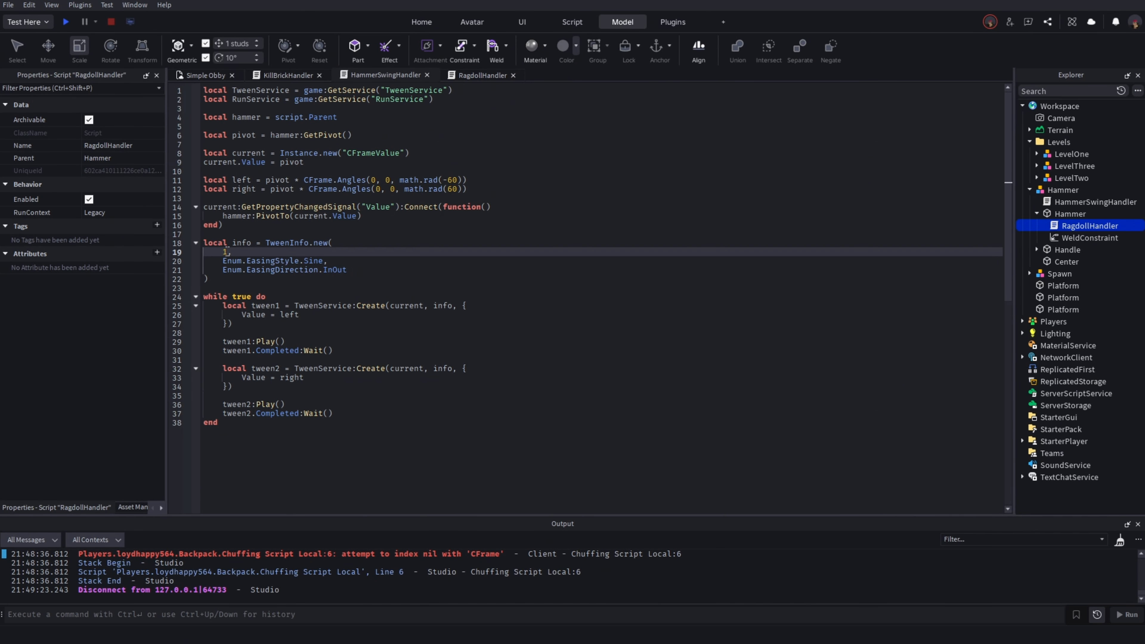
key("BackSpace")
type("2")
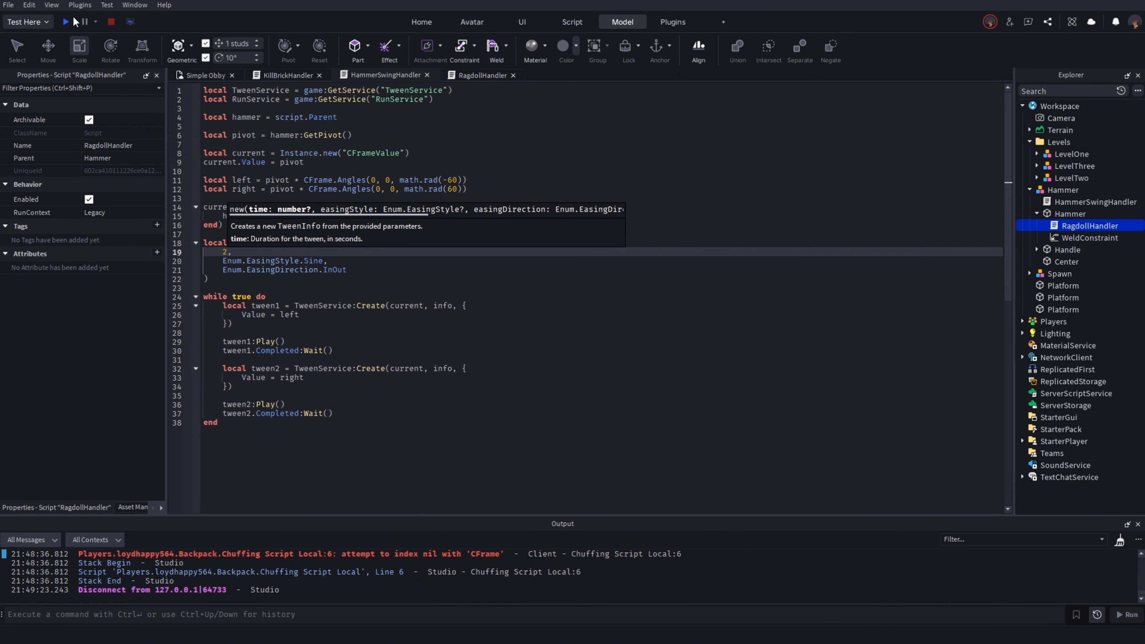
Playtest from the platform before the hammer, jump the character into the swinging hammer to check its speed, and end the playtest
left_click(69, 23)
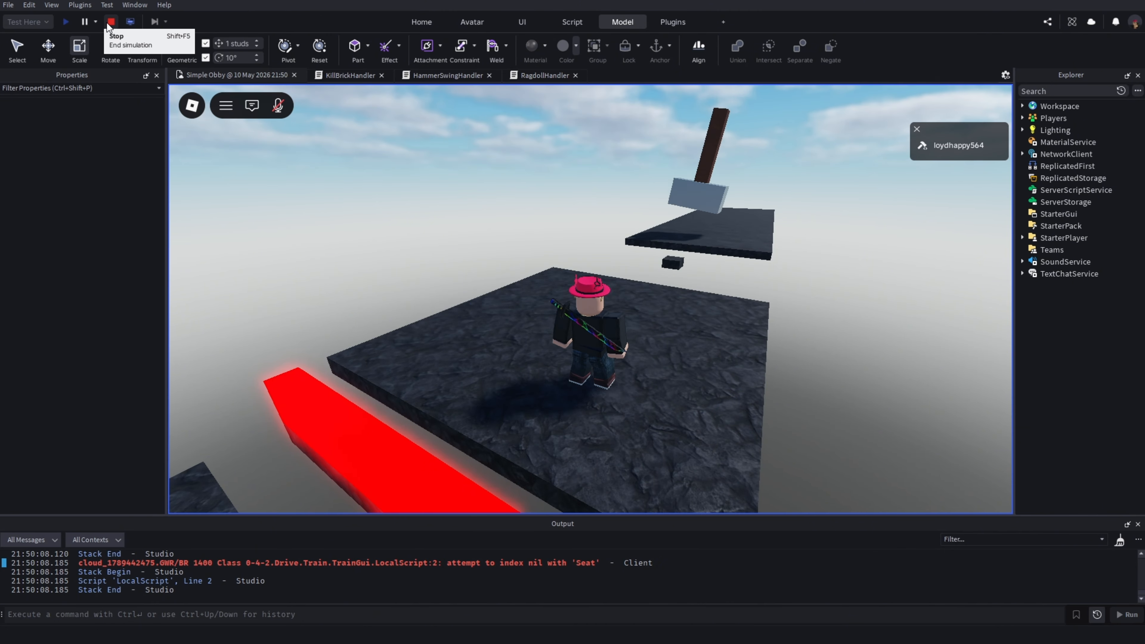
key("w")
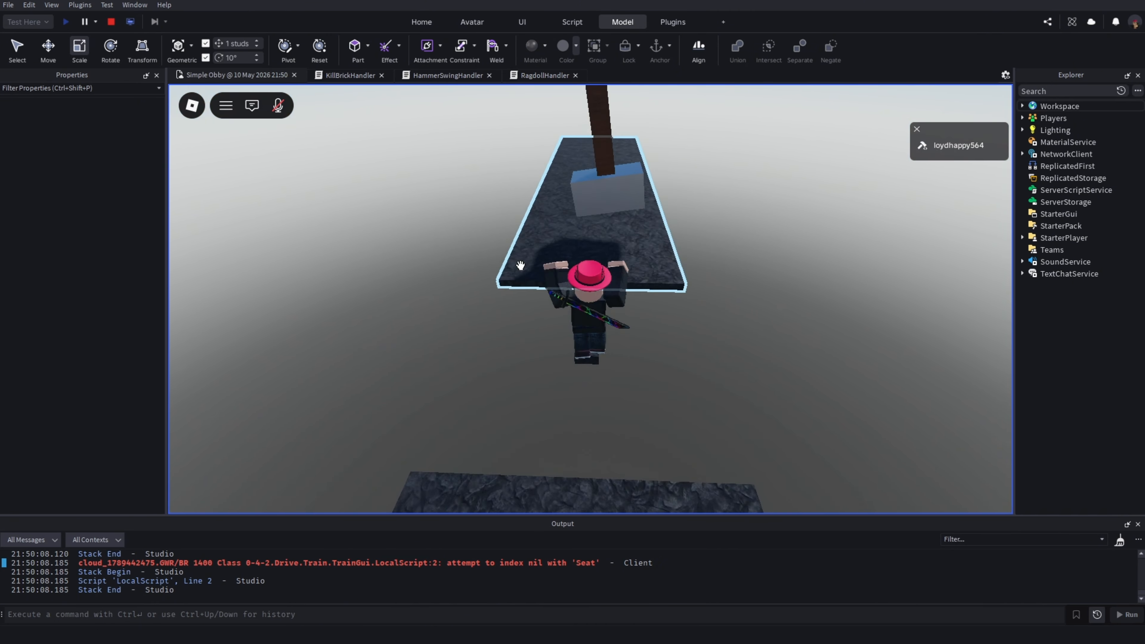
key("w")
key("space")
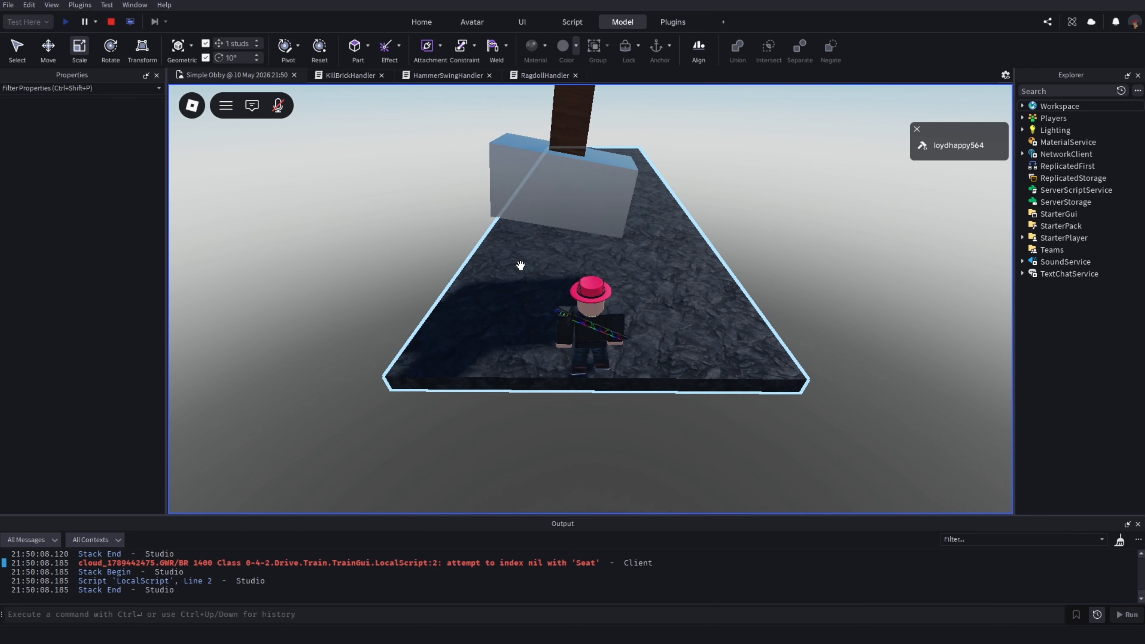
key("w")
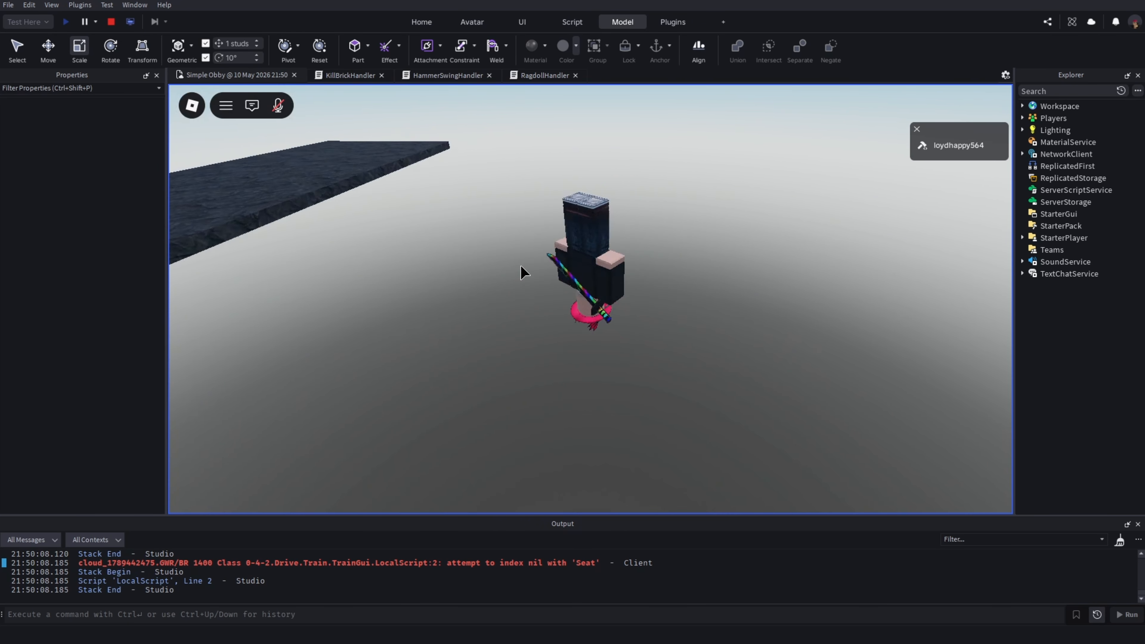
left_click(111, 21)
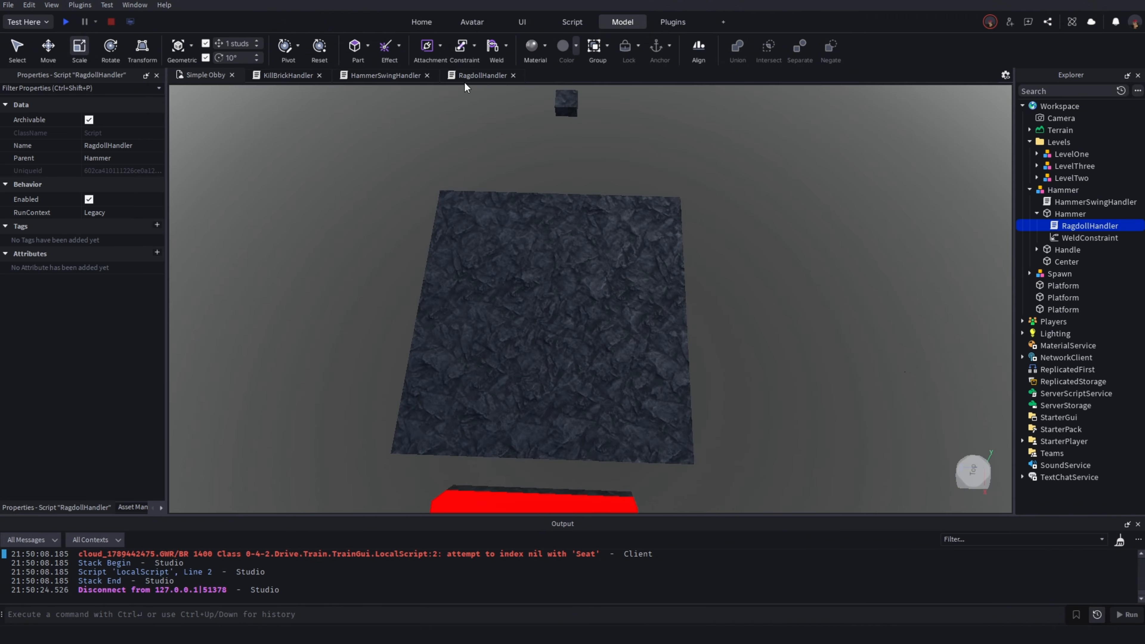
Return to the HammerSwingHandler script and set the TweenInfo duration to 1.5
left_click(463, 75)
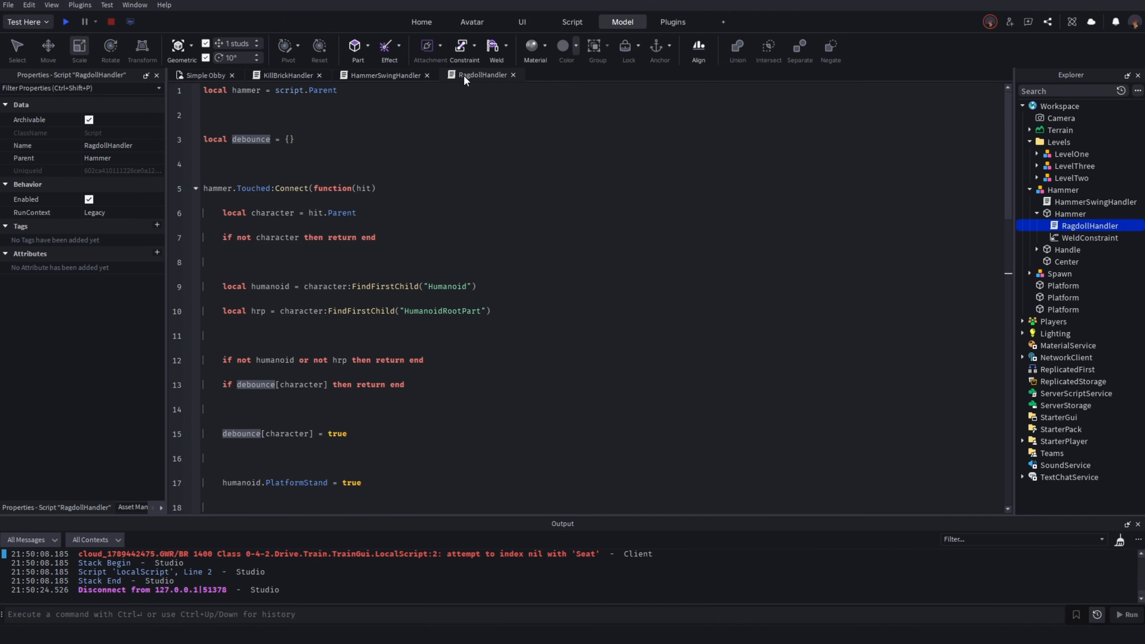
left_click(394, 75)
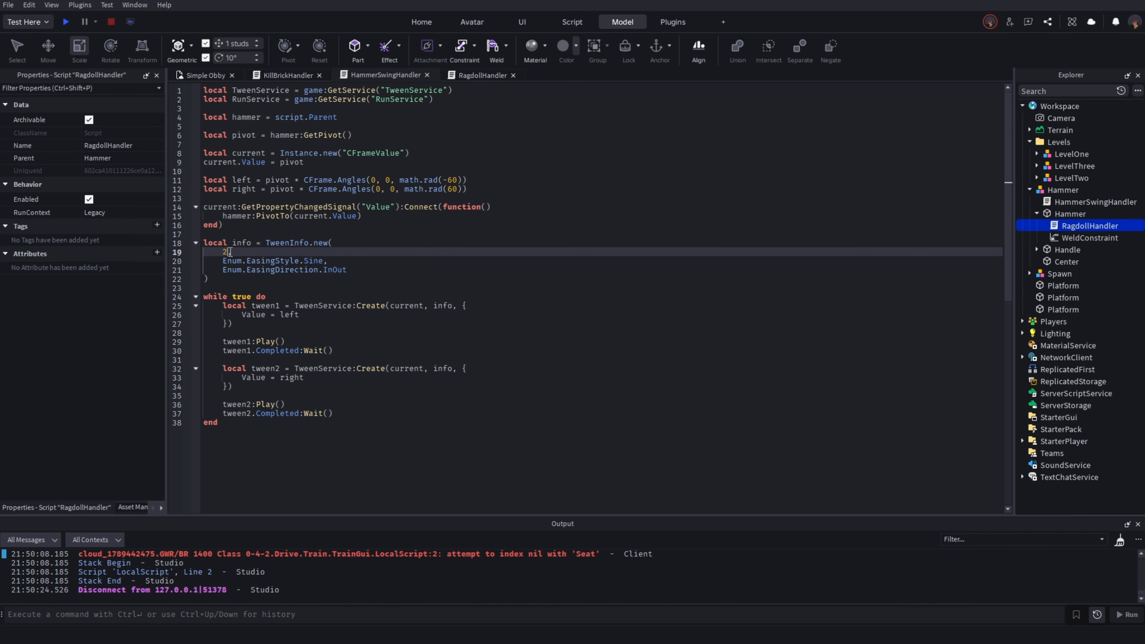
type("5,")
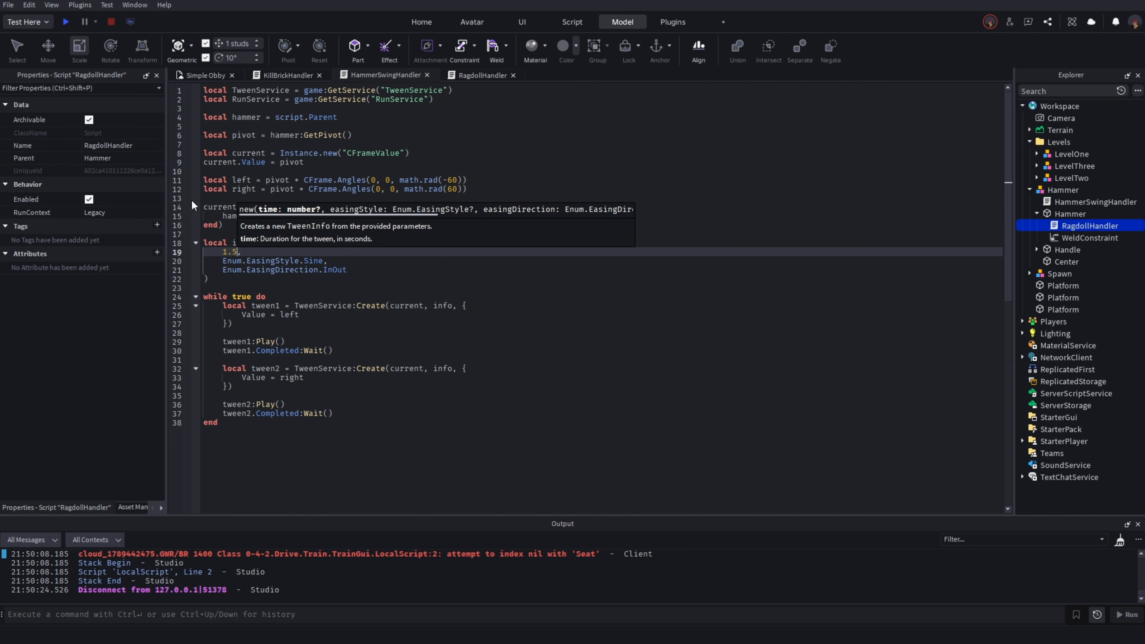
Playtest the swing speed again, running and jumping the character onto the hammer platform, and end the playtest after the respawn
left_click(66, 23)
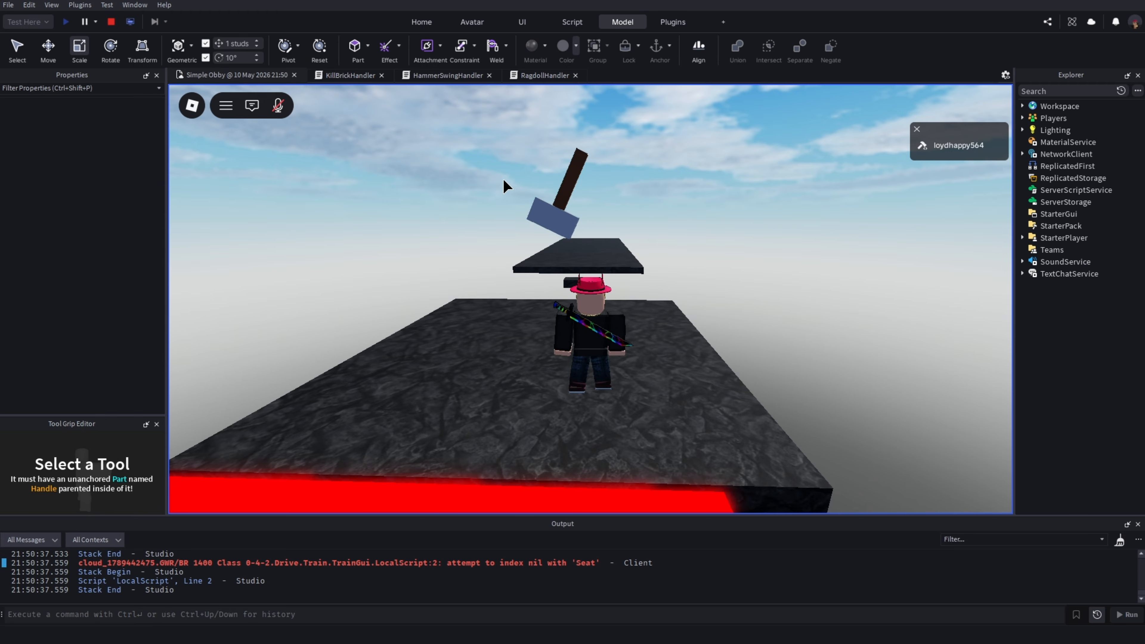
right_click_drag(601, 224, 620, 231)
key("w")
key("space")
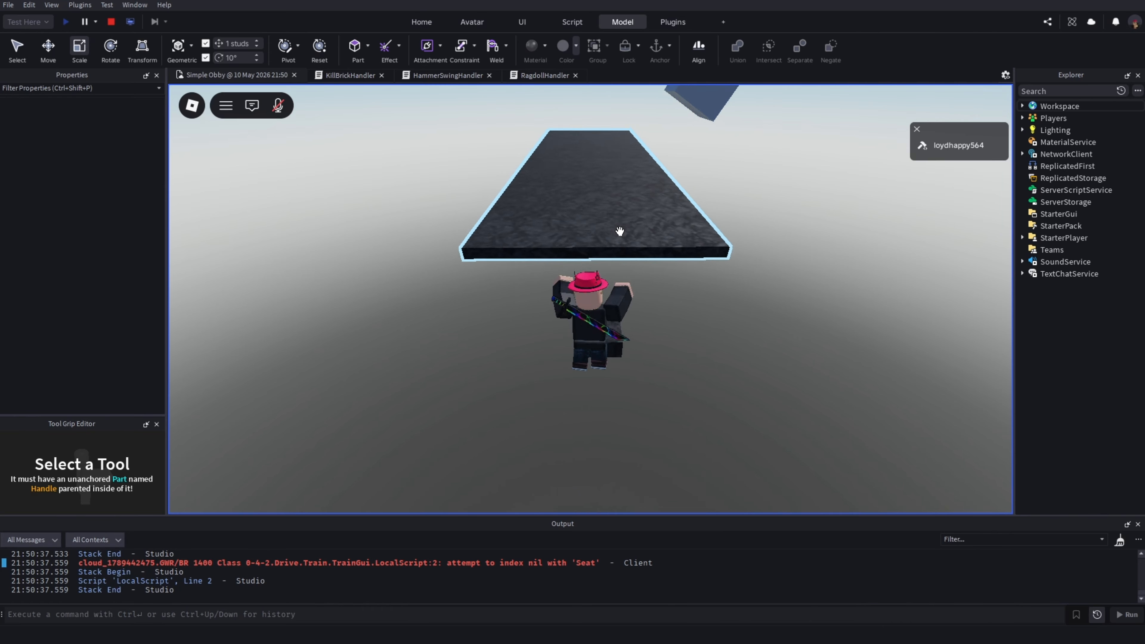
key("w")
key("w")
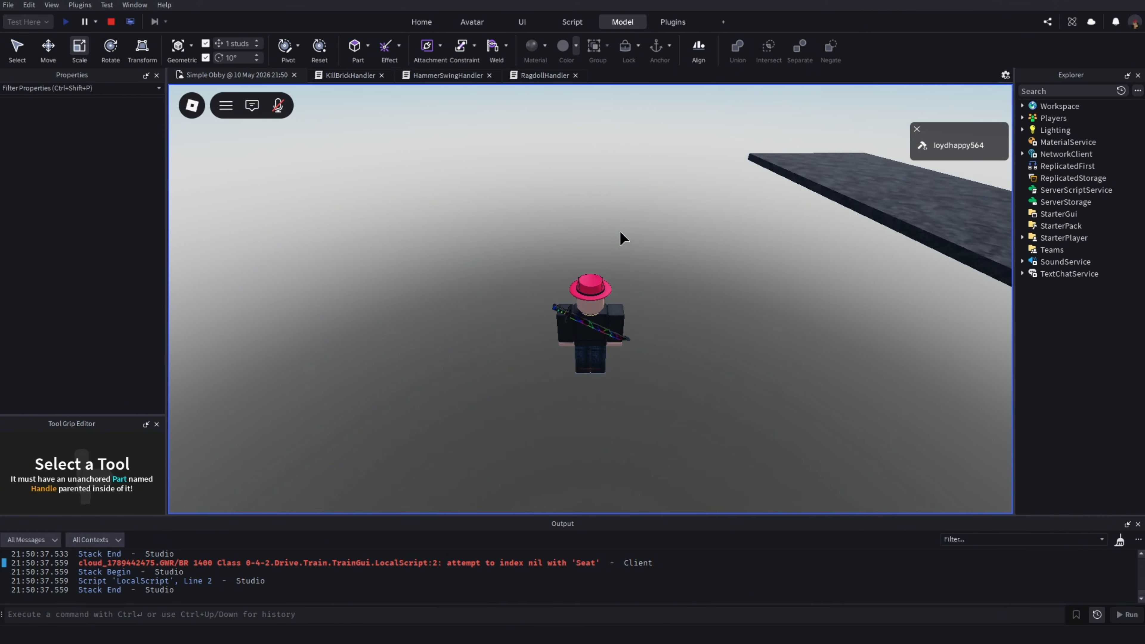
right_click_drag(612, 227, 612, 227)
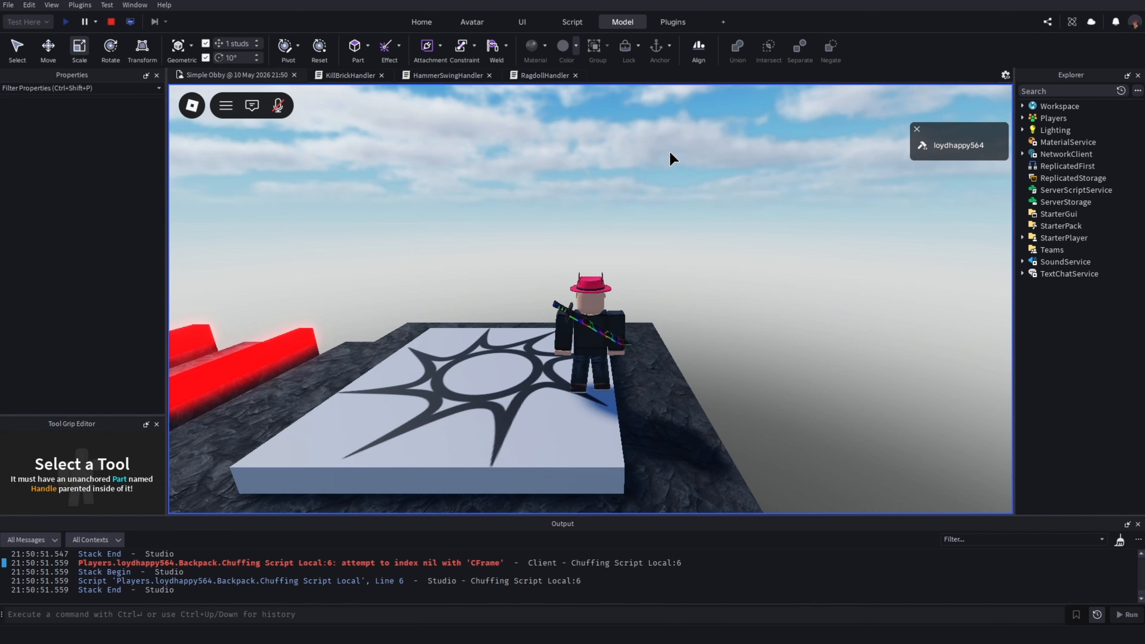
right_click_drag(657, 192, 656, 193)
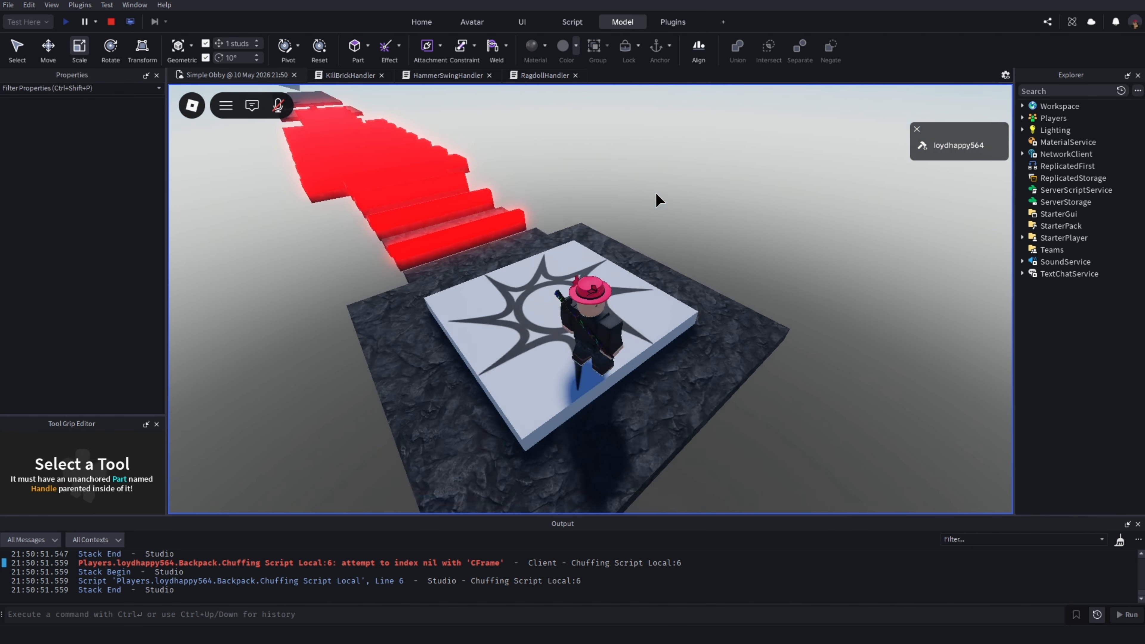
key("w")
left_click(110, 23)
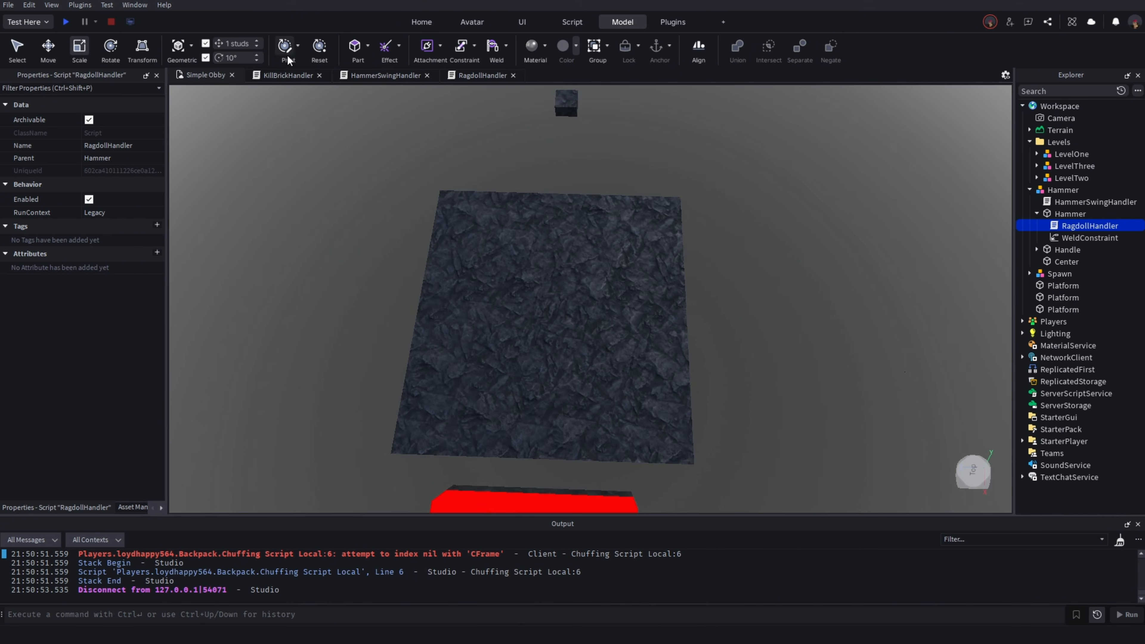
Insert a Metal block part on the long platform near the hammer and colour it Institutional white
key("s")
right_click_drag(622, 182, 621, 182)
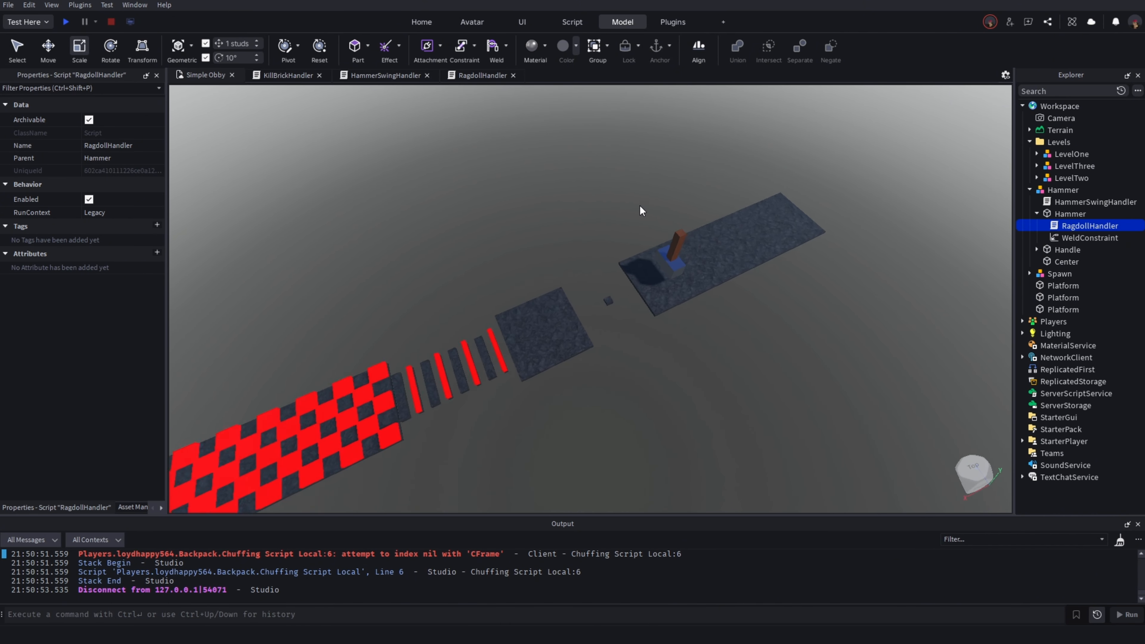
key("d")
key("w")
right_click_drag(712, 253, 712, 253)
right_click_drag(656, 288, 686, 288)
key("a")
key("w")
key("d")
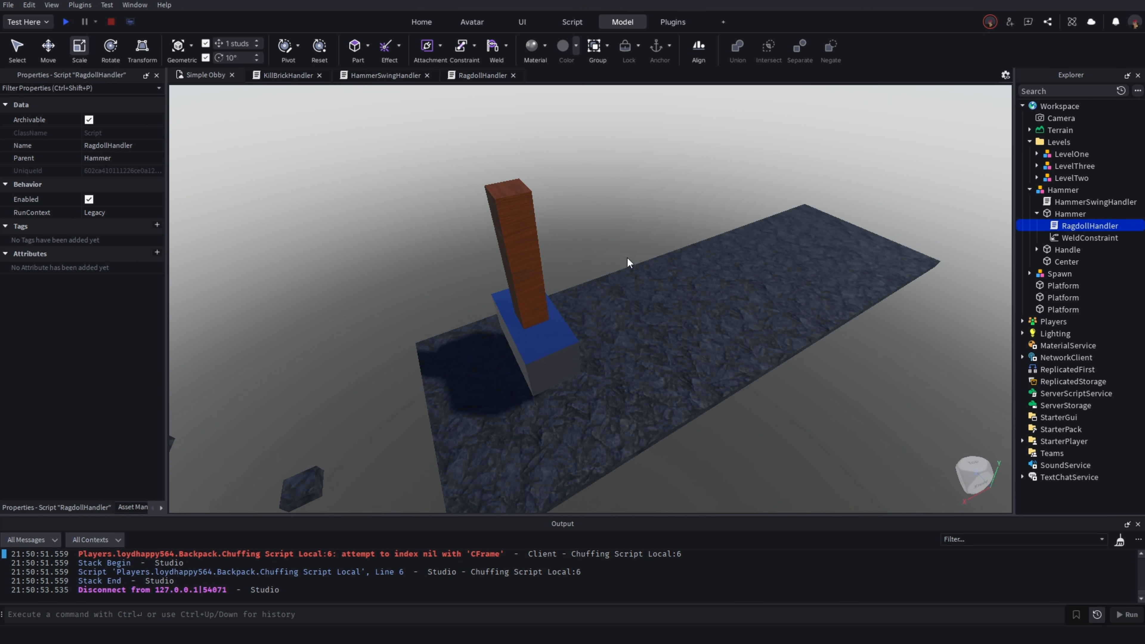
key("w")
right_click_drag(643, 225, 643, 225)
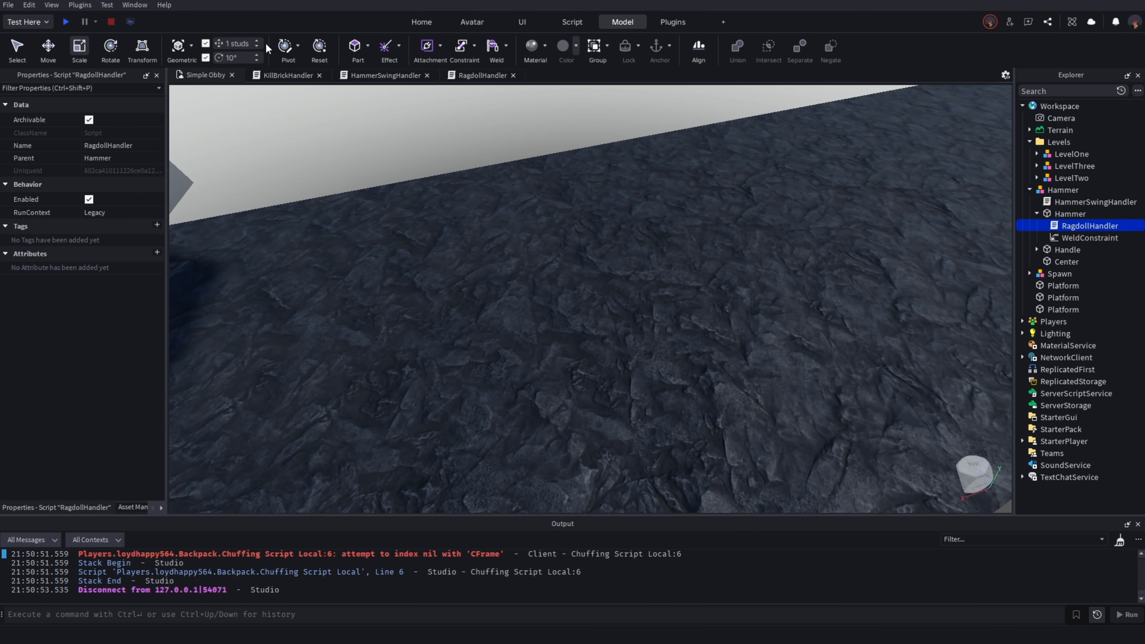
left_click(349, 49)
left_click(543, 45)
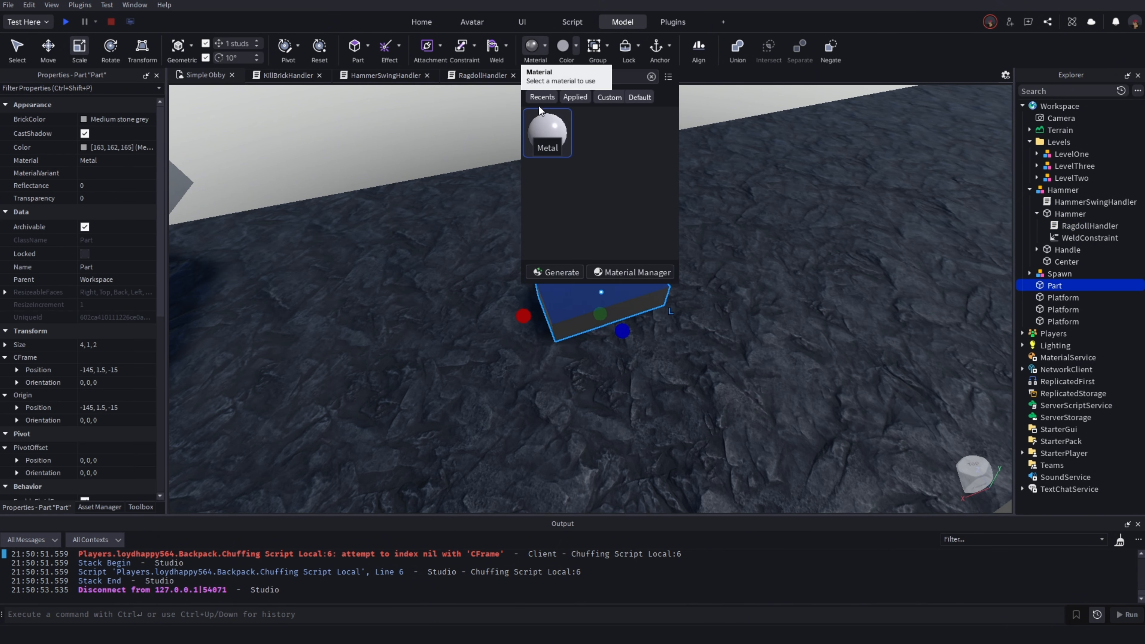
left_click(544, 125)
left_click(575, 46)
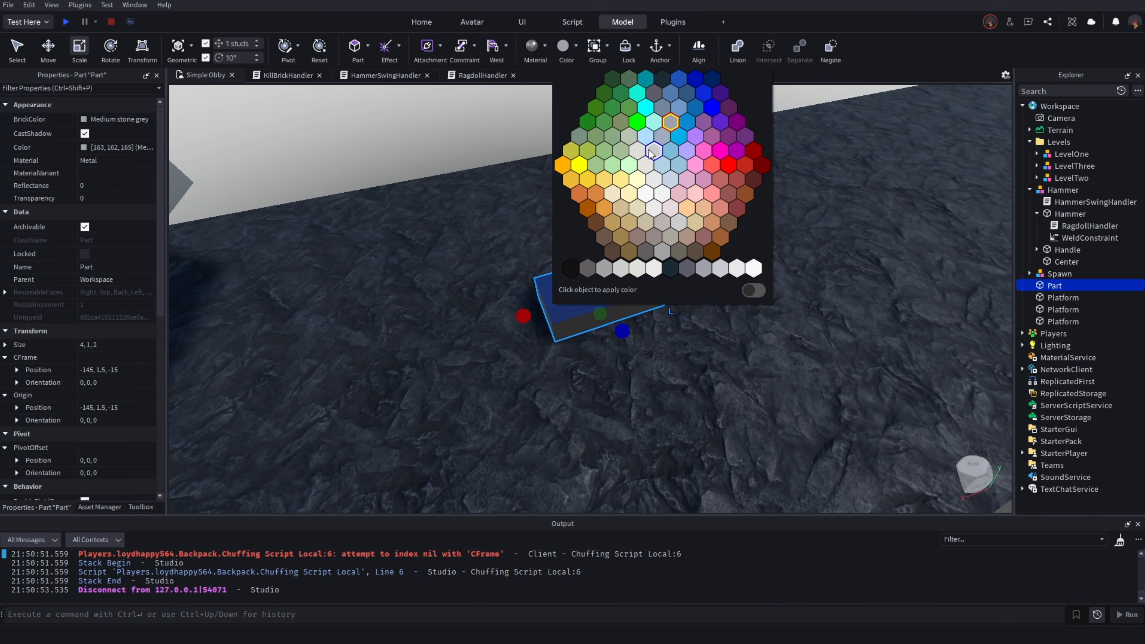
left_click(749, 268)
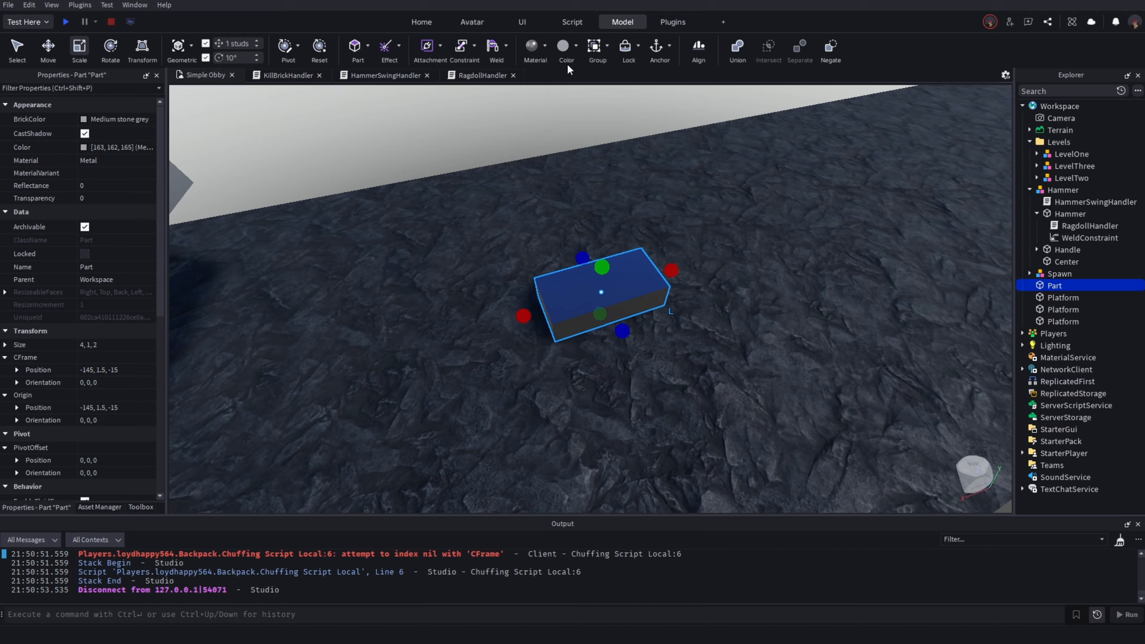
Search the materials and change the new block's material to Foil
left_click(543, 46)
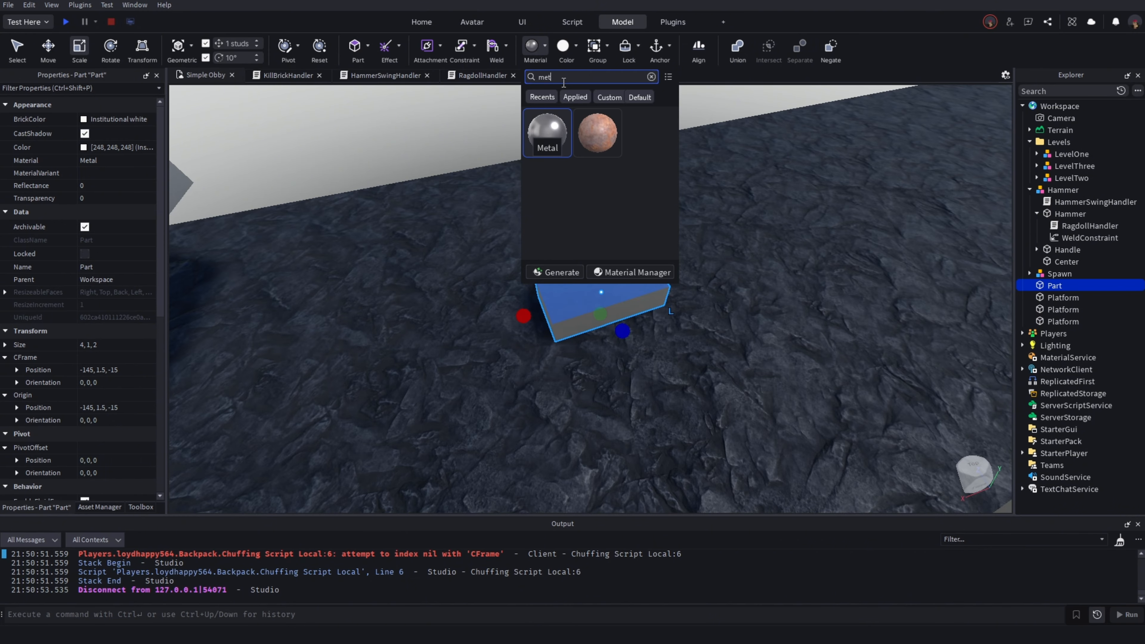
key("BackSpace")
key("BackSpace")
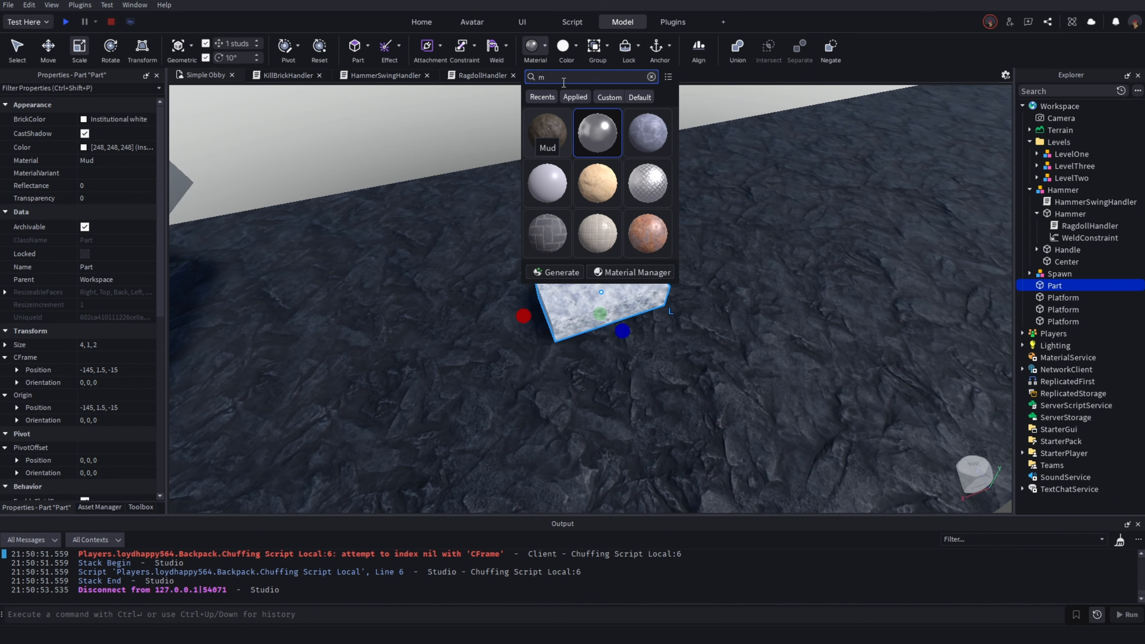
type("foi")
key("BackSpace")
key("BackSpace")
key("BackSpace")
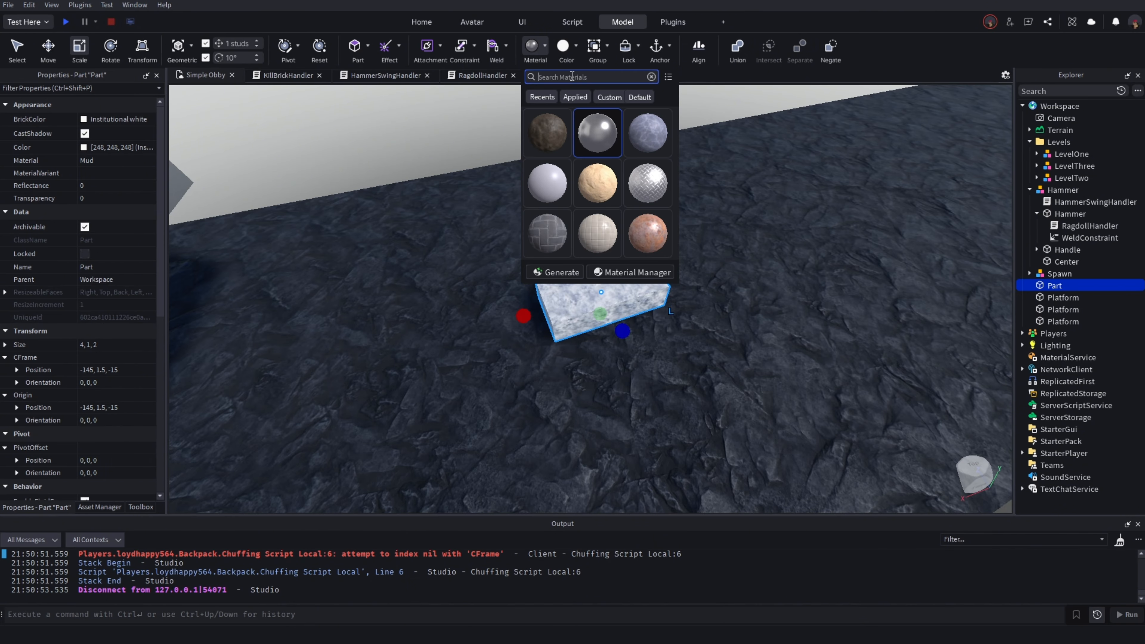
type("f")
left_click(552, 132)
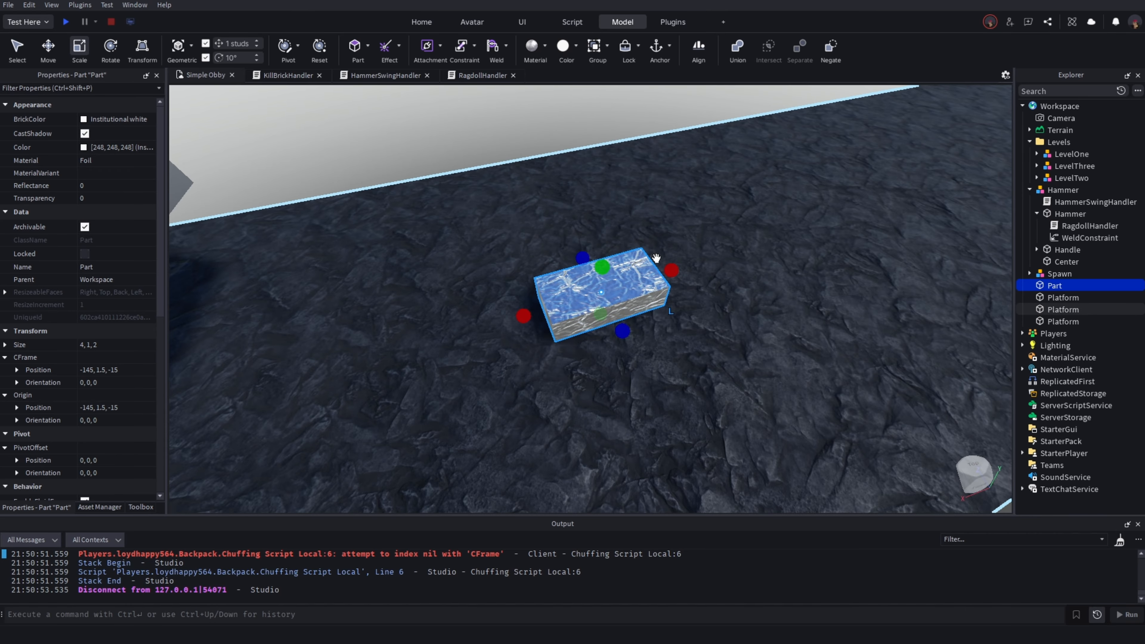
Narrow the foil block to a size of 4, 1, 1 and delete it
left_click_drag(624, 330, 607, 282)
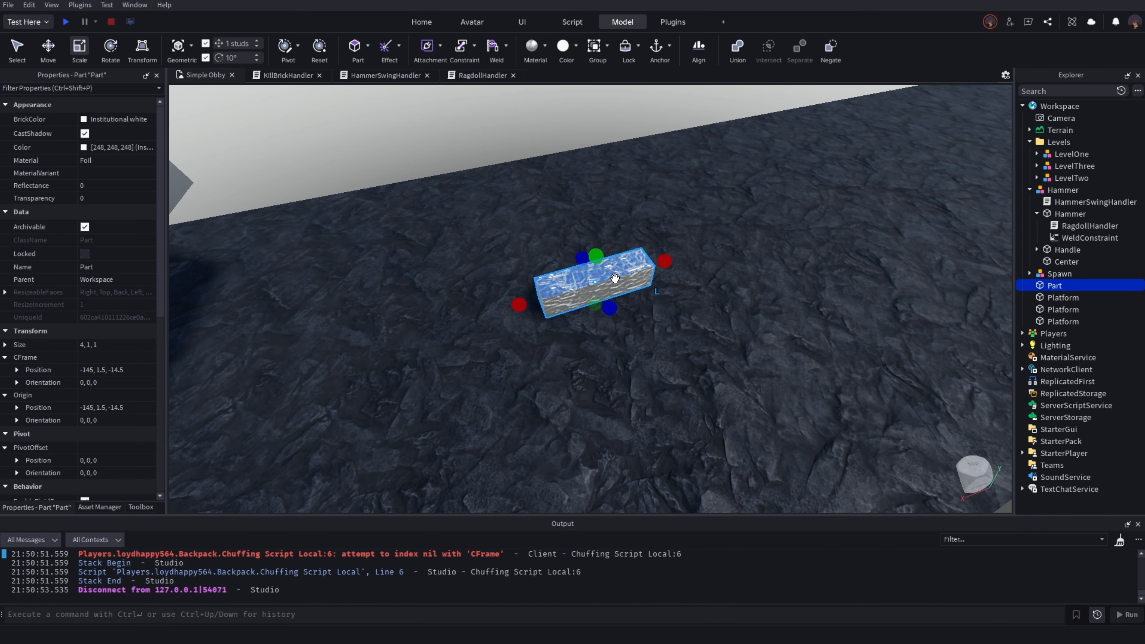
key("Delete")
scroll(414, 173, "up", 2)
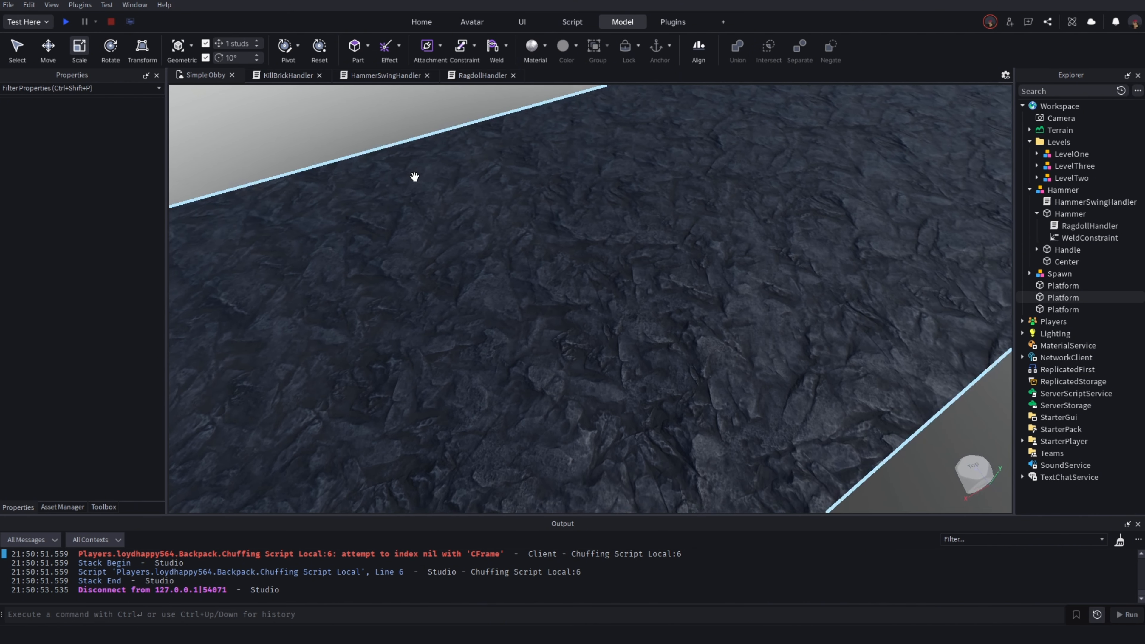
Insert a cylinder part on the long platform and rotate it to lie on its side, with orientation 0, 180, 0
left_click(367, 45)
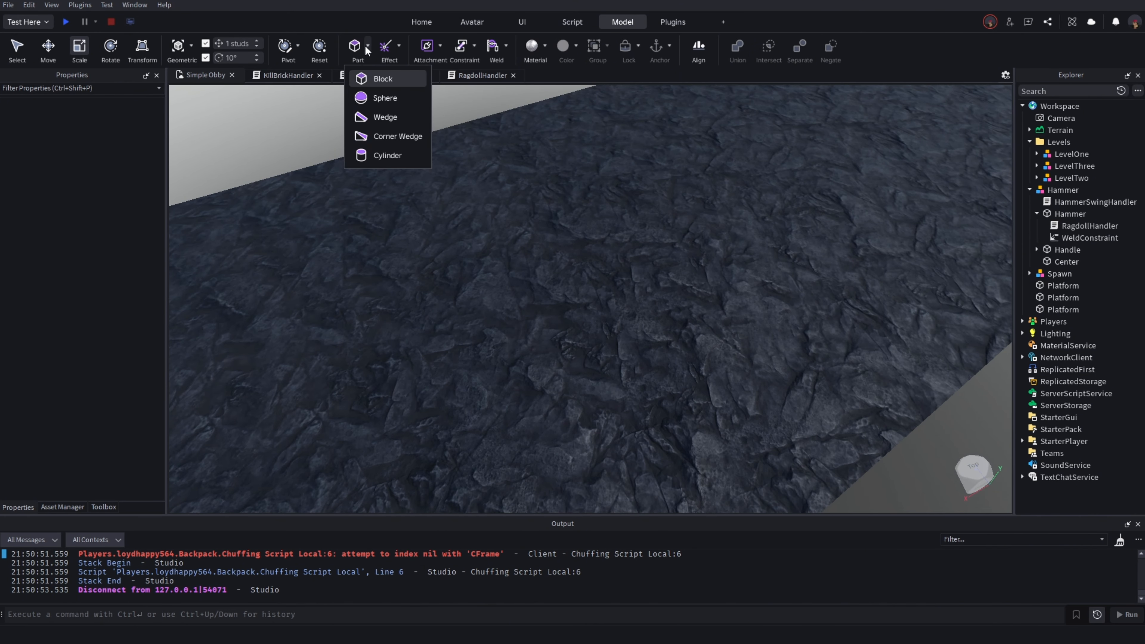
left_click(409, 161)
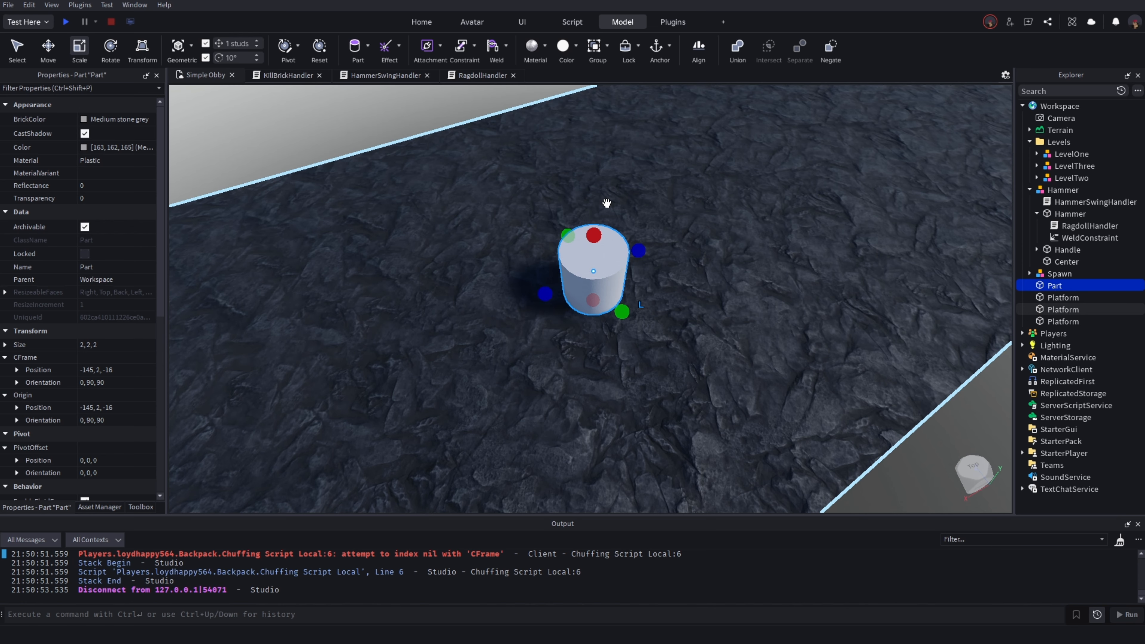
key("ctrl+t")
key("ctrl+r")
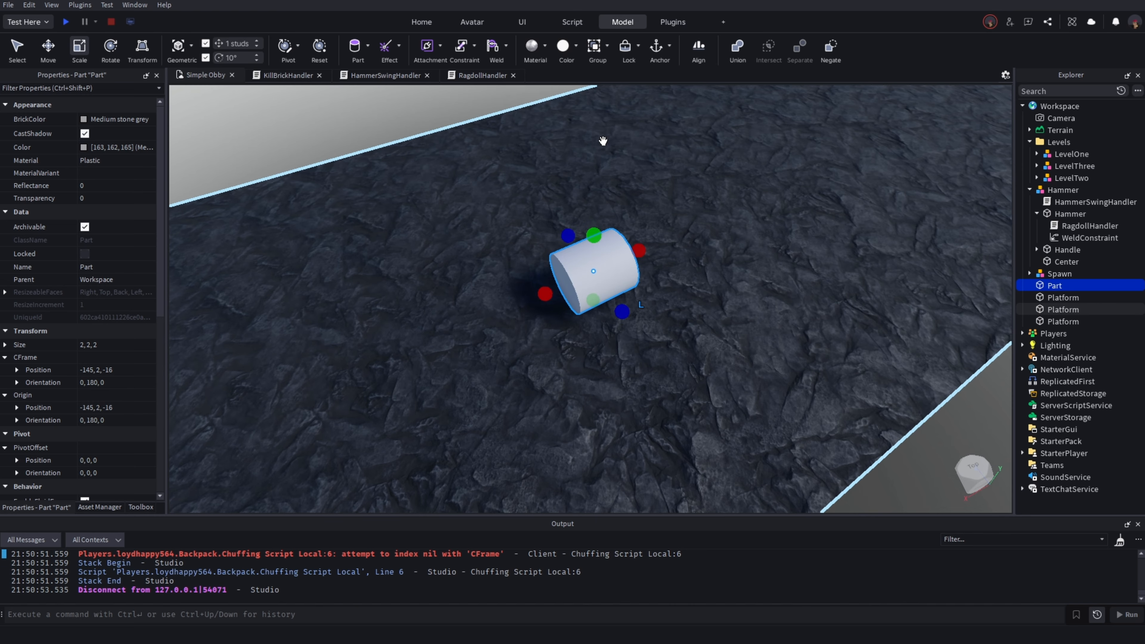
Apply the Foil material and the Institutional white colour to the cylinder
left_click(532, 46)
left_click(562, 46)
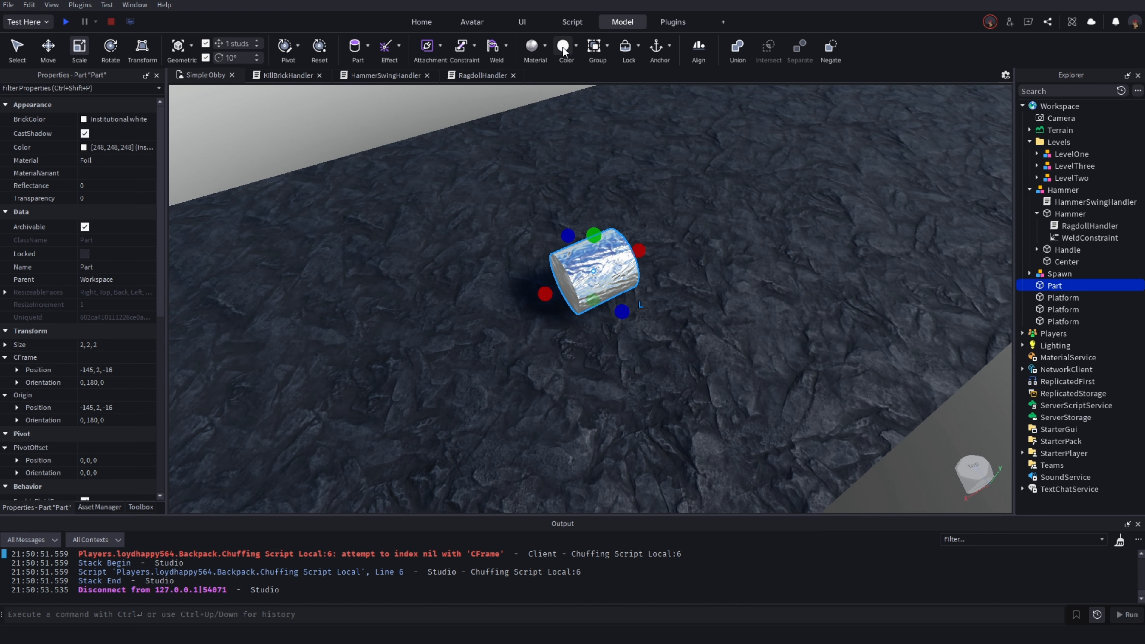
left_click(435, 110)
Scale the cylinder symmetrically about its centre to thin it to a size of 2, 2, 1
right_click_drag(633, 194, 632, 194)
key("w")
left_click(719, 261)
left_click_drag(740, 257, 704, 257, "ctrl")
left_click_drag(655, 155, 655, 174, "ctrl")
left_click(804, 170)
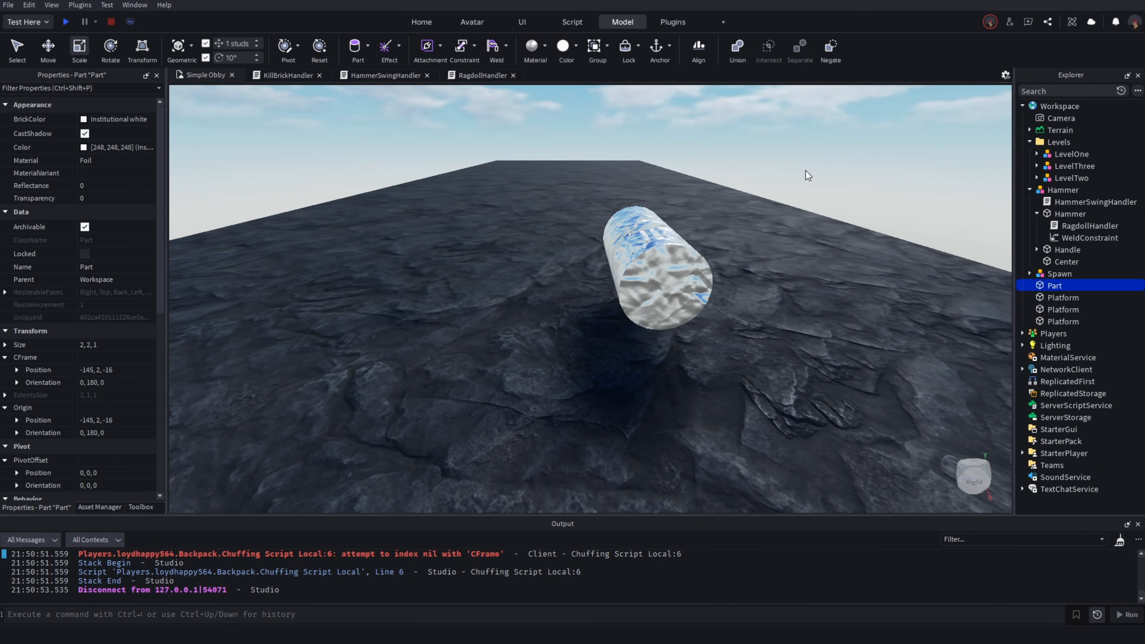
Move the foil cylinder from the platform onto the top of the hammer's handle, at position -133, 20, -14.5
left_click(654, 265)
key("d")
left_click_drag(422, 276, 533, 270)
scroll(522, 275, "down", 8)
right_click_drag(526, 277, 533, 271)
left_click_drag(533, 271, 534, 271)
right_click_drag(533, 271, 534, 271)
scroll(535, 270, "up", 8)
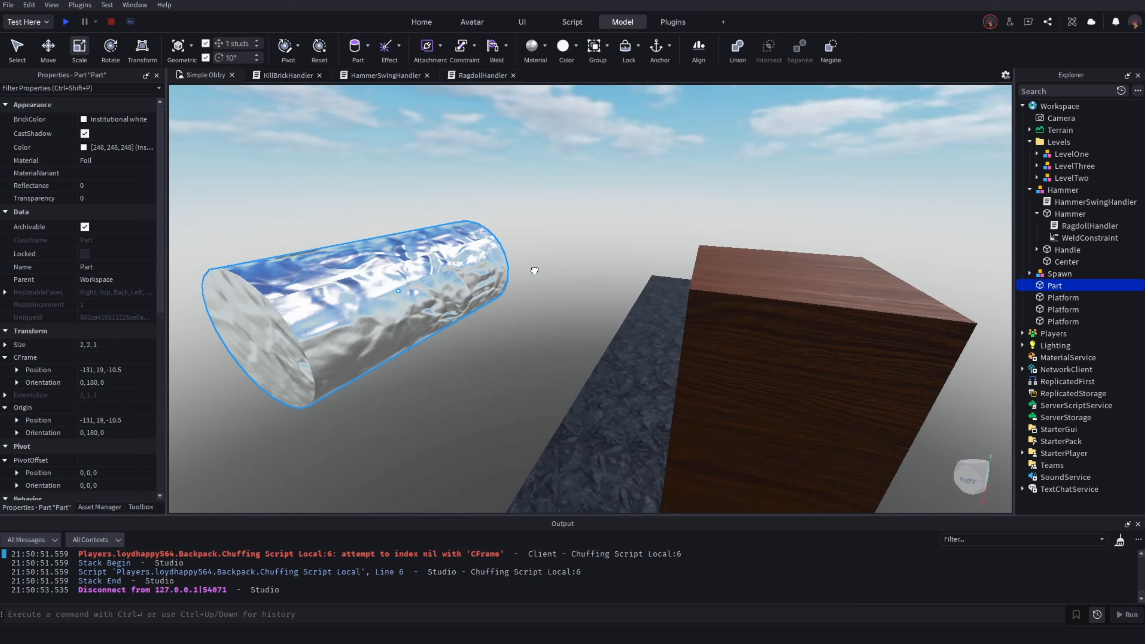
scroll(534, 271, "down", 8)
left_click_drag(535, 271, 660, 274)
right_click_drag(660, 272, 660, 273)
left_click_drag(659, 274, 661, 274)
right_click_drag(660, 274, 660, 276)
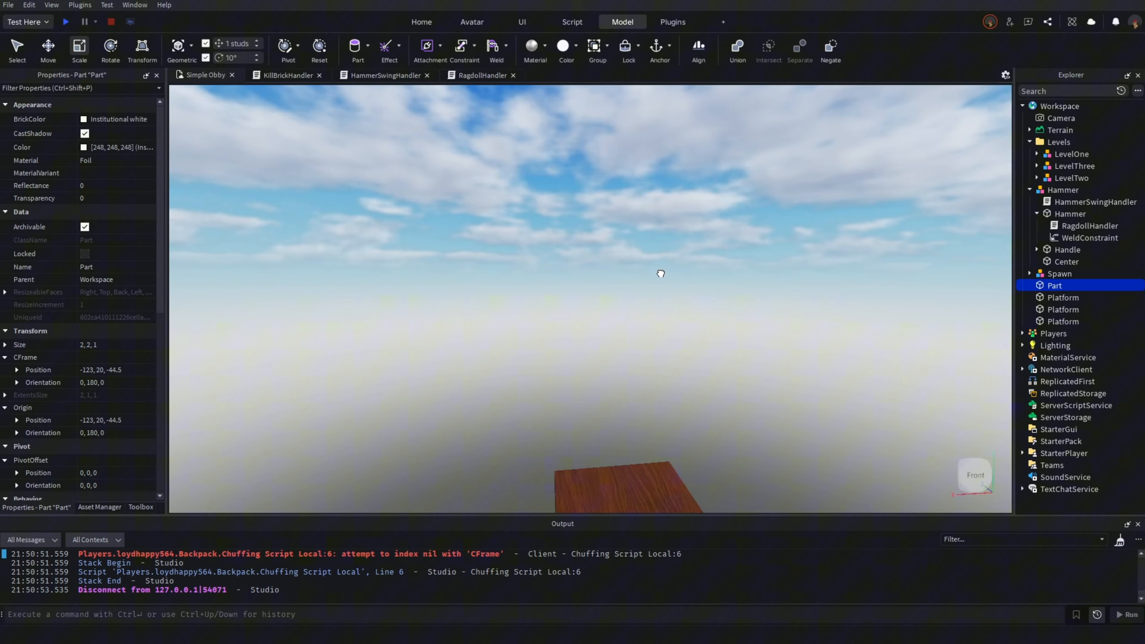
left_click_drag(660, 274, 593, 360)
scroll(626, 411, "down", 5)
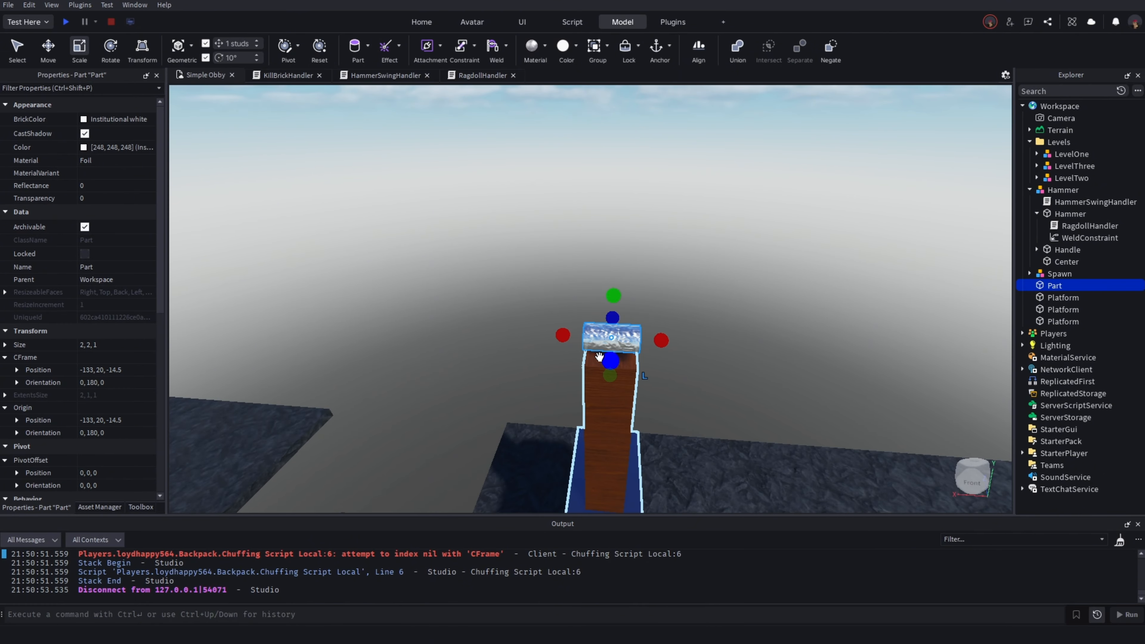
Set the movement snapping to 0.5 studs and scale the cylinder along its Z axis to a size of 2, 2, 1.5
right_click_drag(682, 333, 684, 333)
key("a")
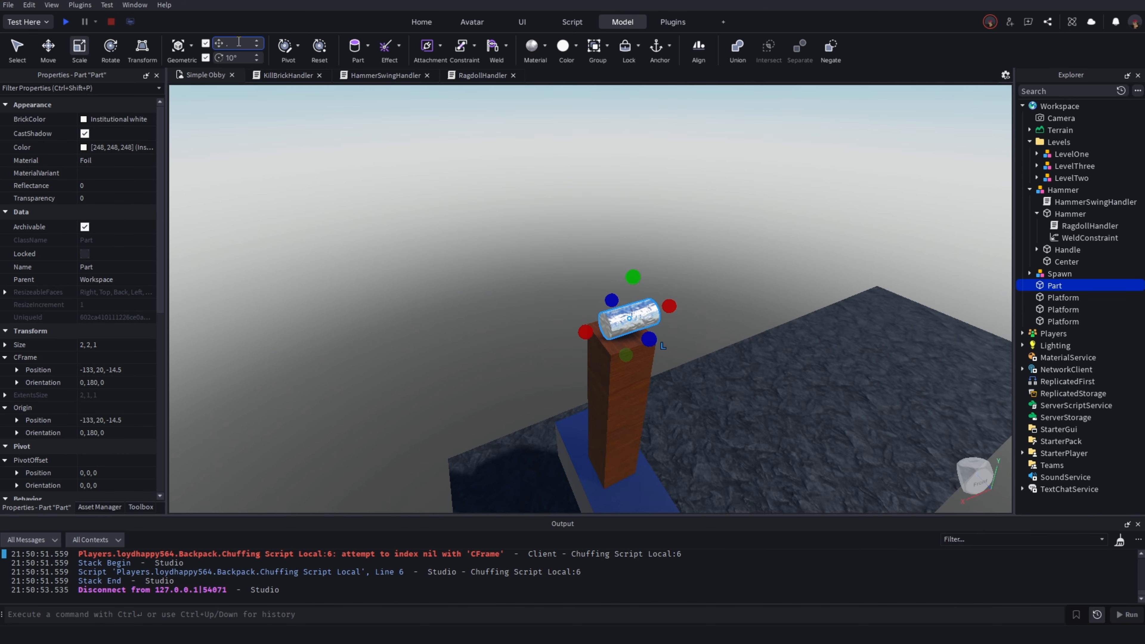
key("d")
right_click_drag(449, 175, 449, 176)
key("a")
right_click_drag(663, 167, 663, 167)
key("a")
key("w")
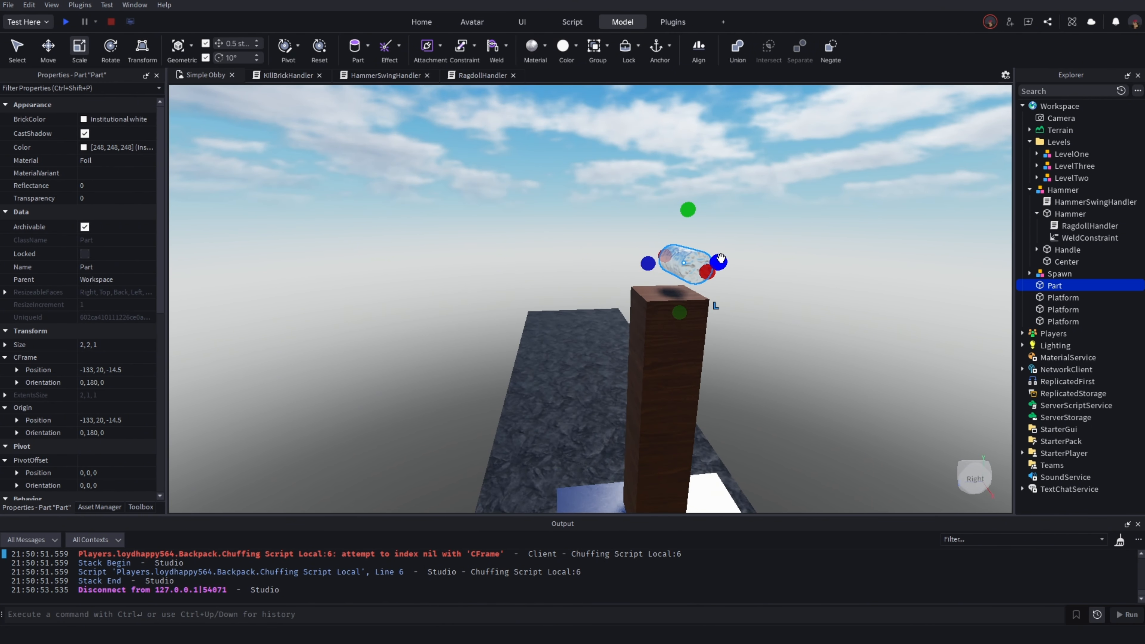
left_click_drag(720, 258, 732, 260)
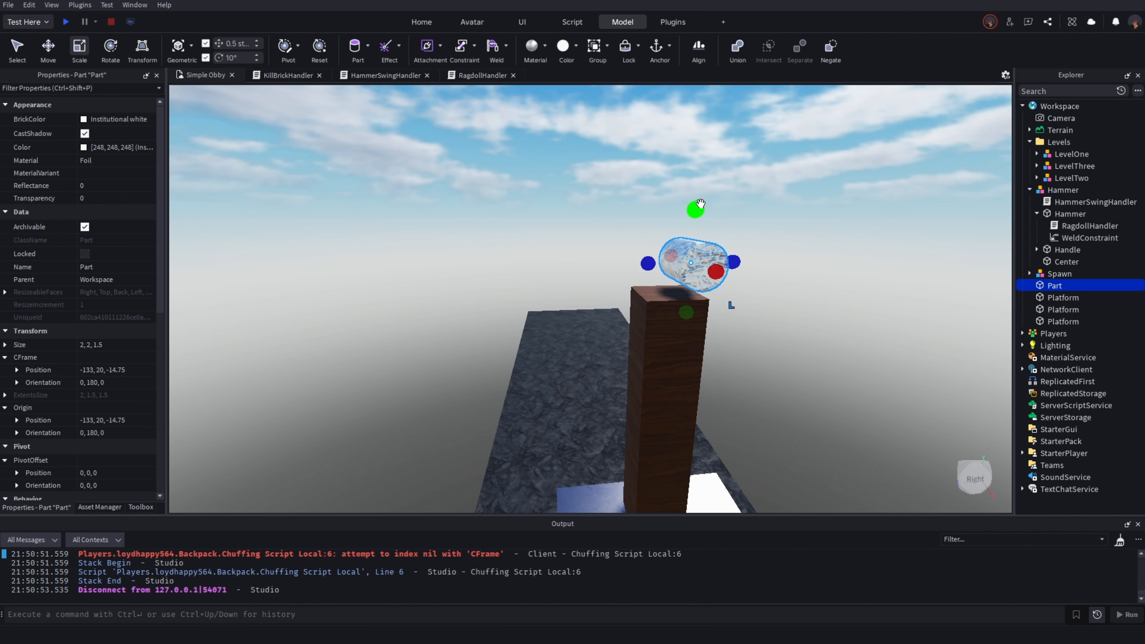
Move the cylinder 0.5 studs across the handle's top to position -133, 20, -14.25
left_click(48, 46)
key("d")
key("a")
key("d")
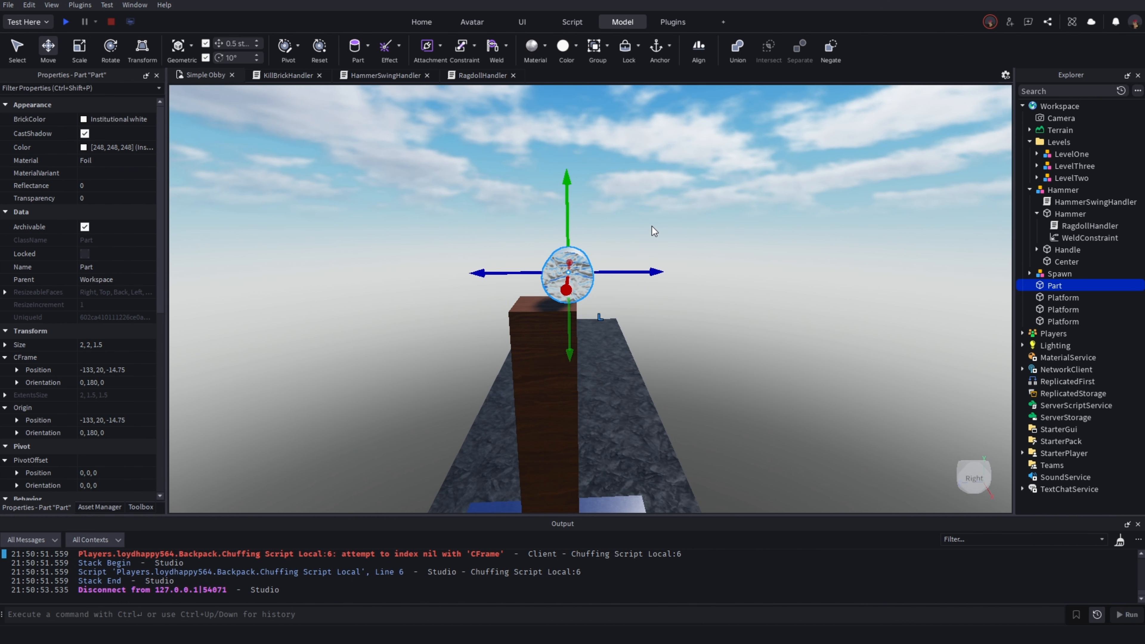
left_click_drag(639, 269, 626, 260)
key("a")
right_click_drag(625, 260, 623, 251)
key("d")
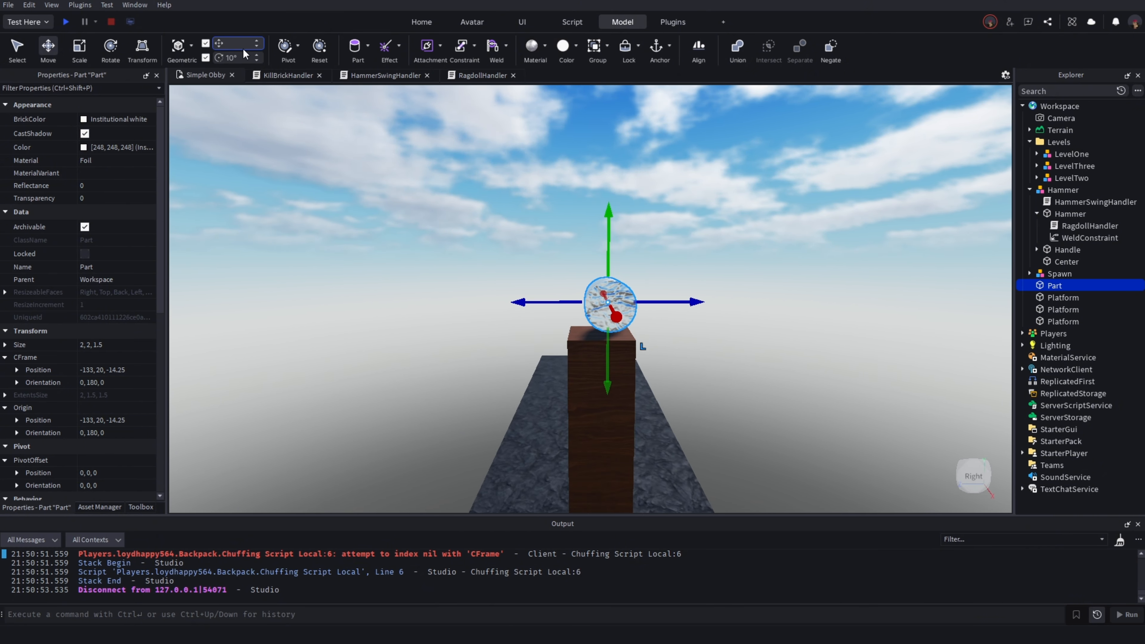
Centre the cylinder over the handle with 0.1-stud snapping, at position -133, 20, -14.05
left_click_drag(652, 301, 638, 301)
key("d")
right_click_drag(657, 292, 654, 288)
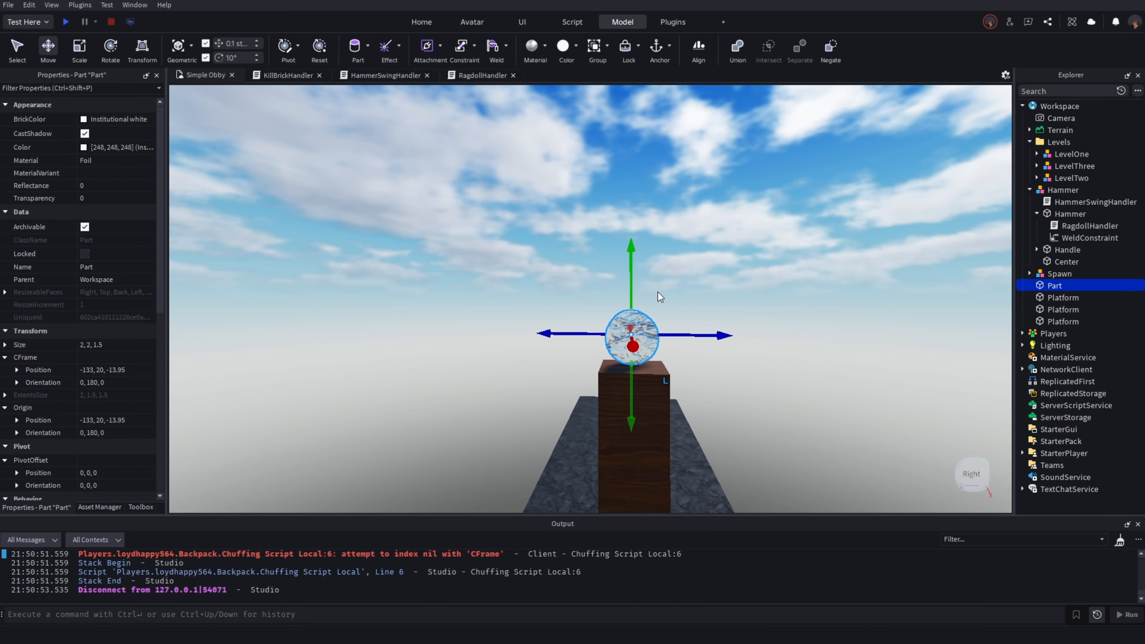
left_click_drag(675, 334, 678, 335)
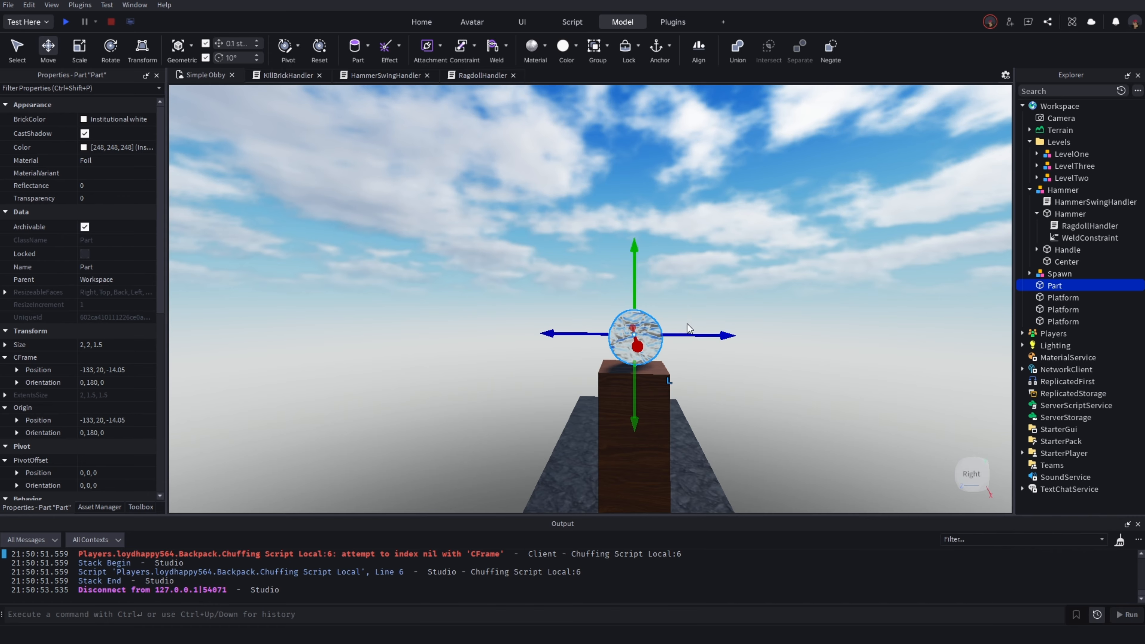
Lower the cylinder halfway into the top of the handle, to position -133, 19, -14.05
key("s")
right_click_drag(712, 314, 711, 314)
key("w")
key("w")
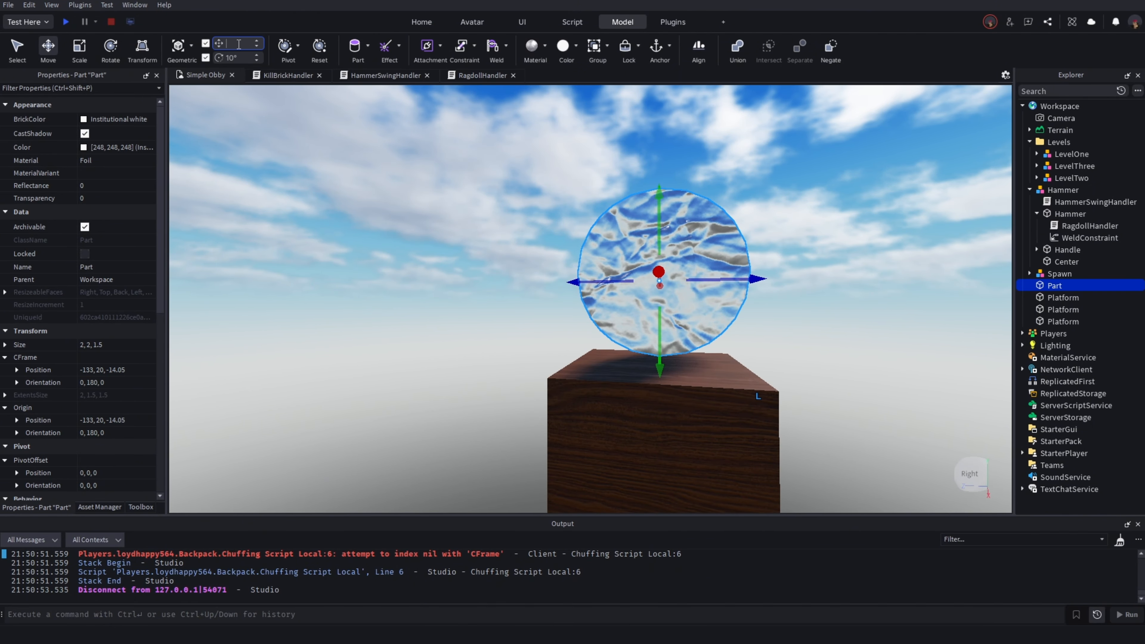
left_click_drag(658, 191, 650, 253)
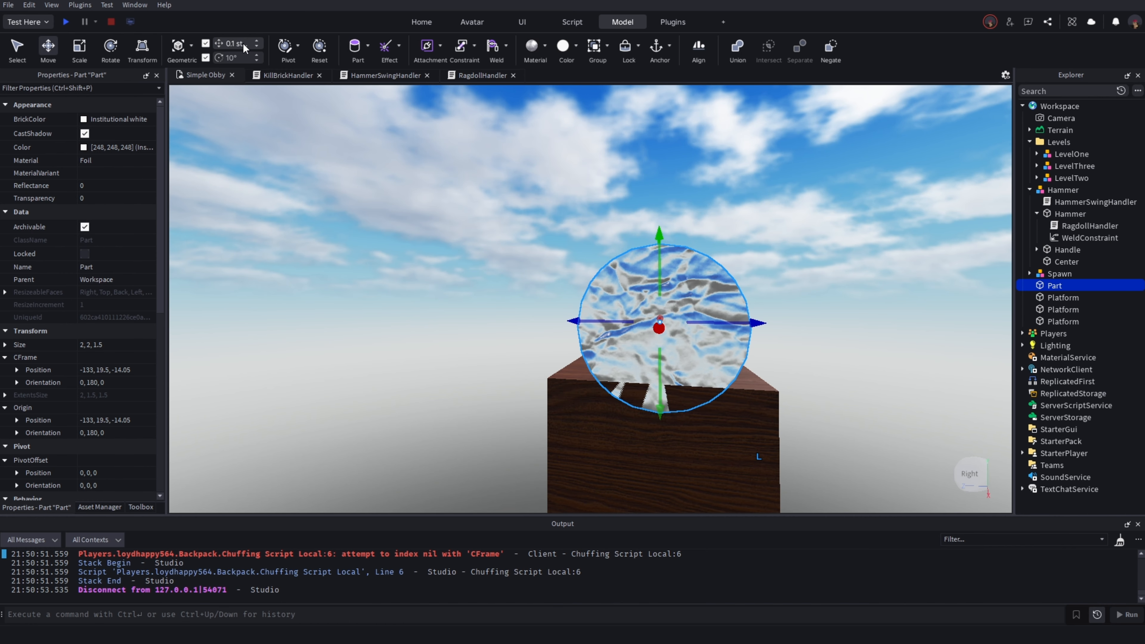
left_click_drag(661, 251, 661, 292)
left_click(787, 248)
scroll(787, 248, "down", 5)
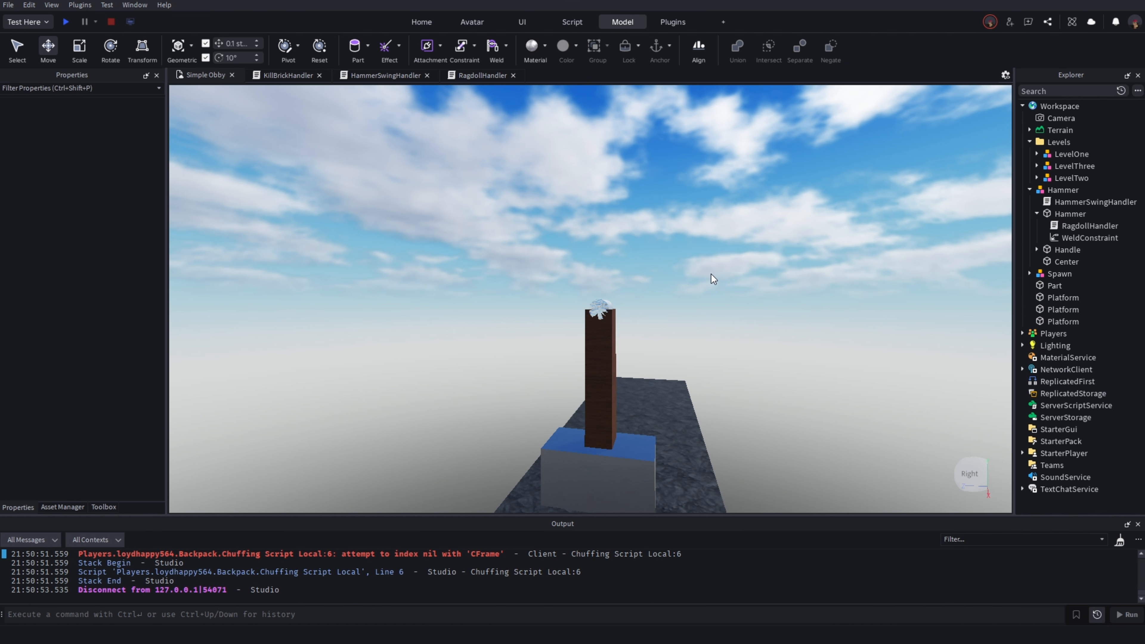
Scale the cylinder on both sides to match the handle's width, with a size of 2, 2, 2 at position -133, 19, -14
scroll(710, 273, "up", 4)
right_click_drag(708, 274, 708, 275)
left_click(626, 312)
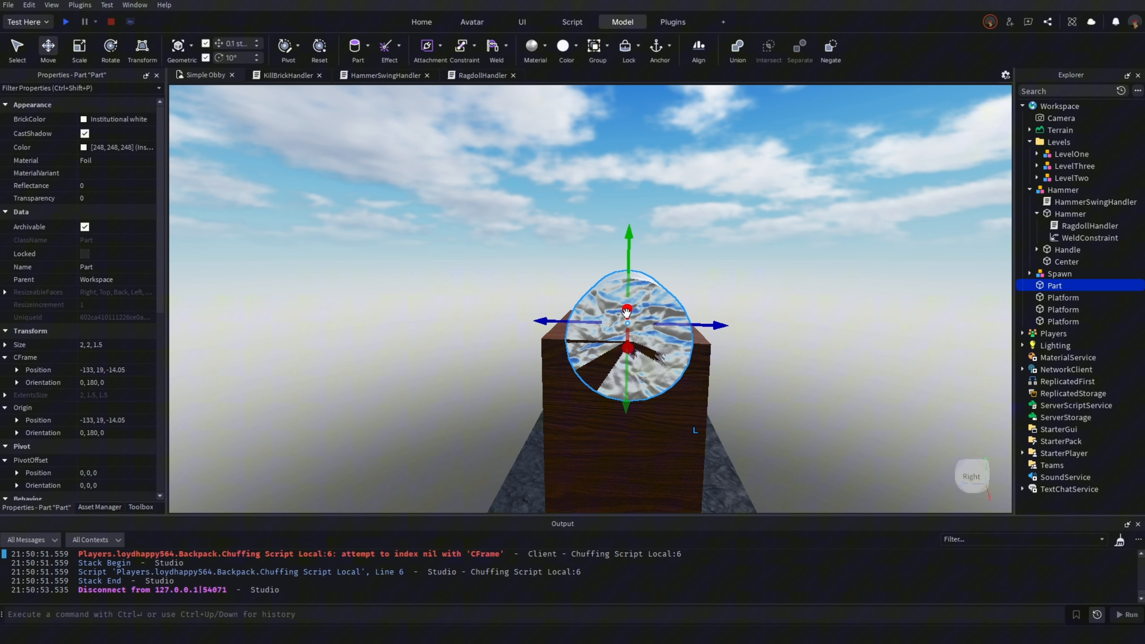
left_click(87, 50)
left_click_drag(701, 325, 722, 337)
left_click_drag(546, 324, 538, 322)
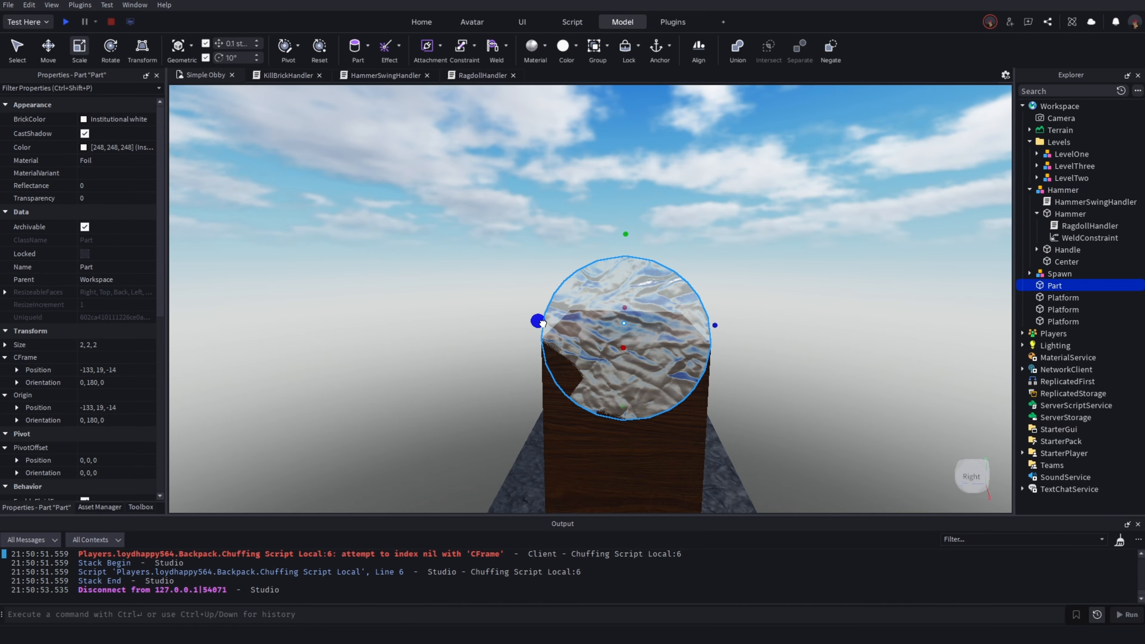
Examine from several sides how the foil cylinder fits and overlaps the top of the handle
left_click(733, 227)
key("d")
right_click_drag(733, 227, 733, 227)
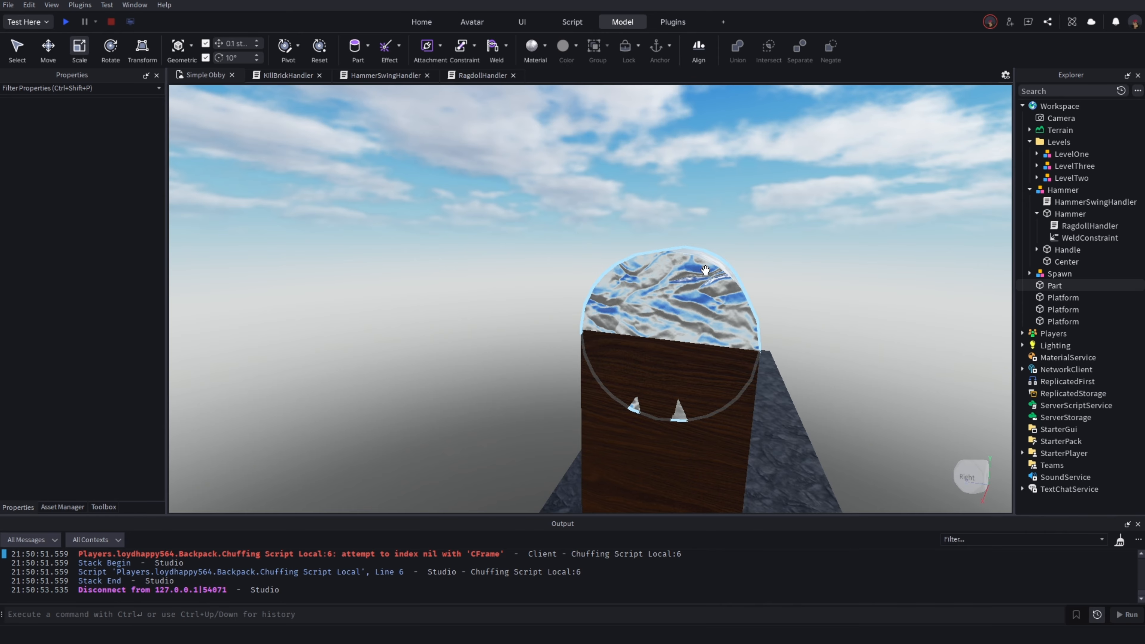
key("d")
right_click_drag(753, 284, 753, 284)
key("s")
key("w")
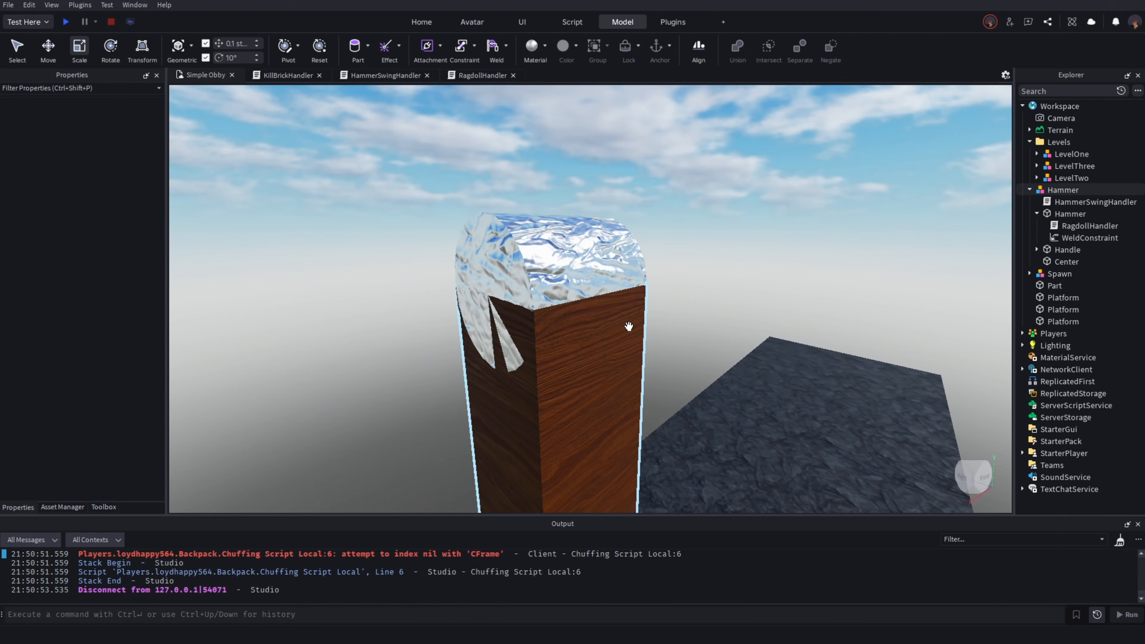
key("a")
right_click_drag(628, 327, 790, 312)
key("s")
key("a")
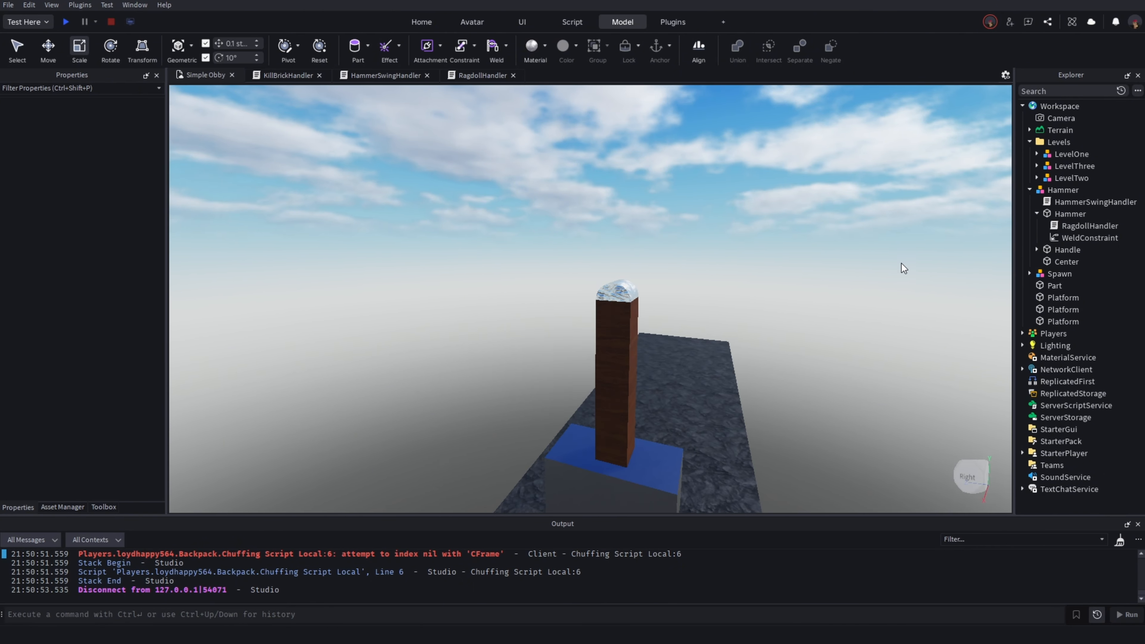
right_click_drag(901, 263, 901, 263)
key("w")
key("s")
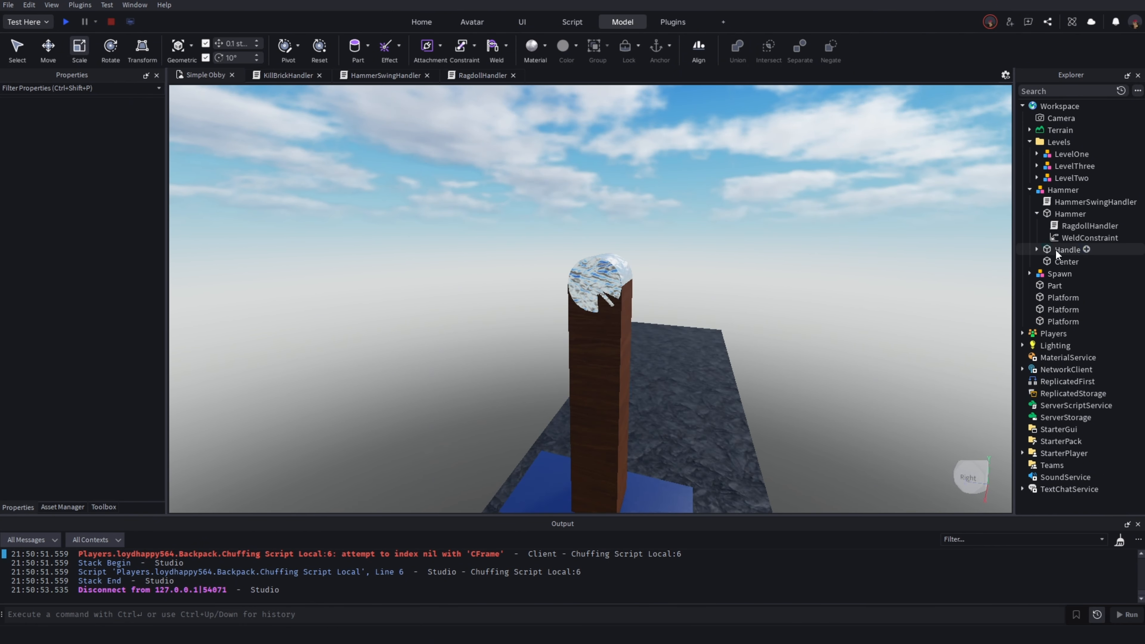
Duplicate the hammer's Handle part and move the copy out of the Hammer model into Workspace
left_click(1056, 249)
key("ctrl+d")
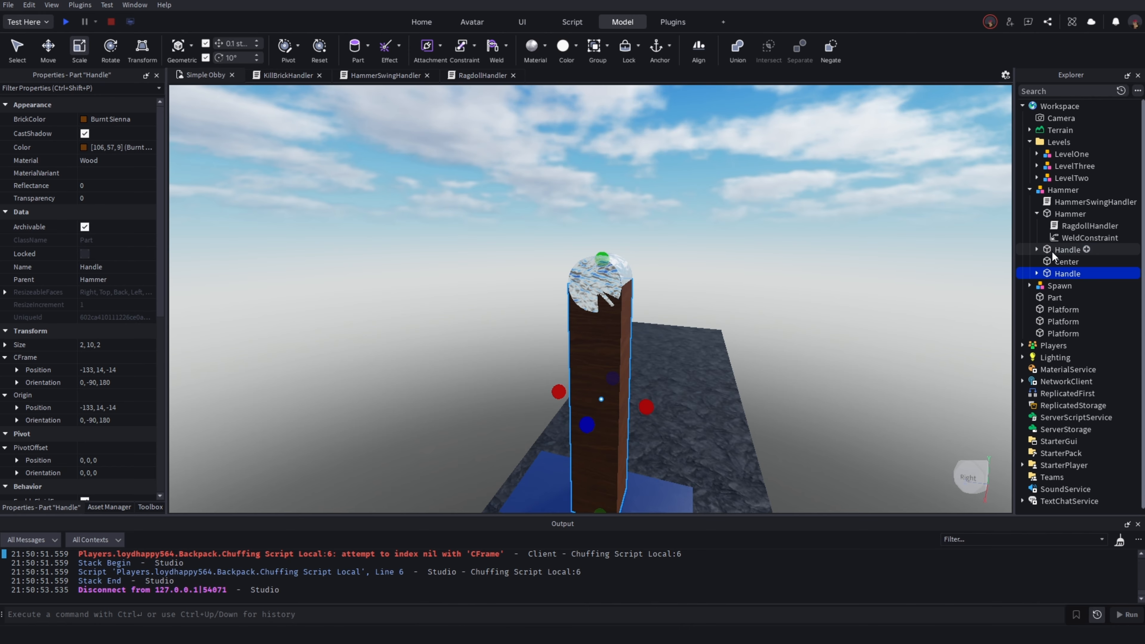
left_click_drag(1057, 274, 1033, 109)
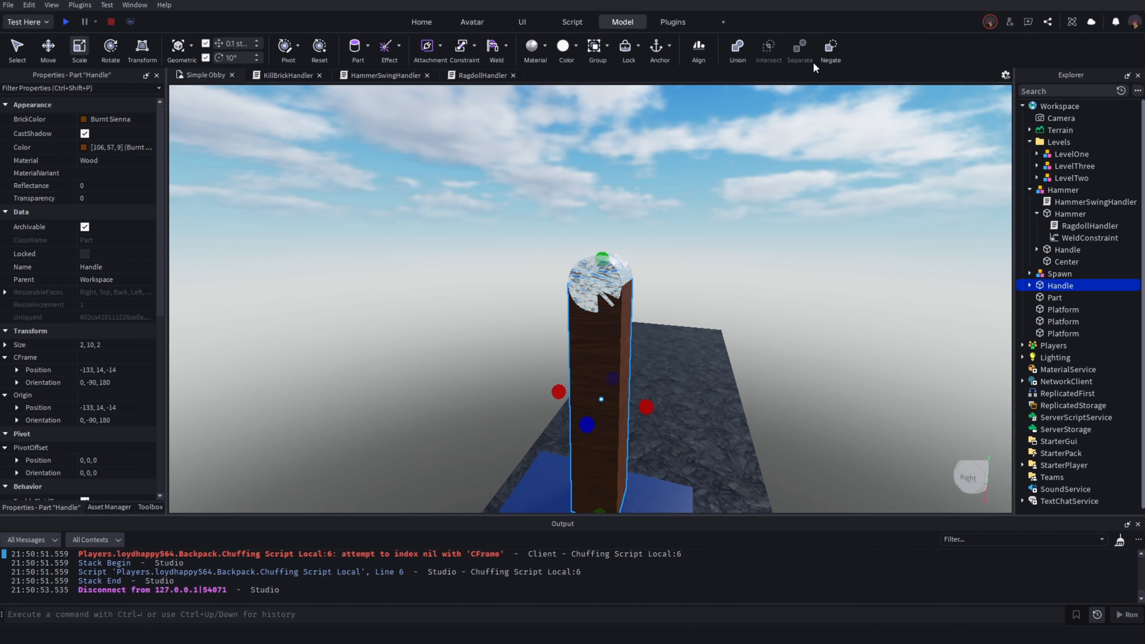
Negate the copied handle and union it with the foil cylinder to cut away the overlapping half
left_click(831, 50)
left_click(613, 275, "ctrl")
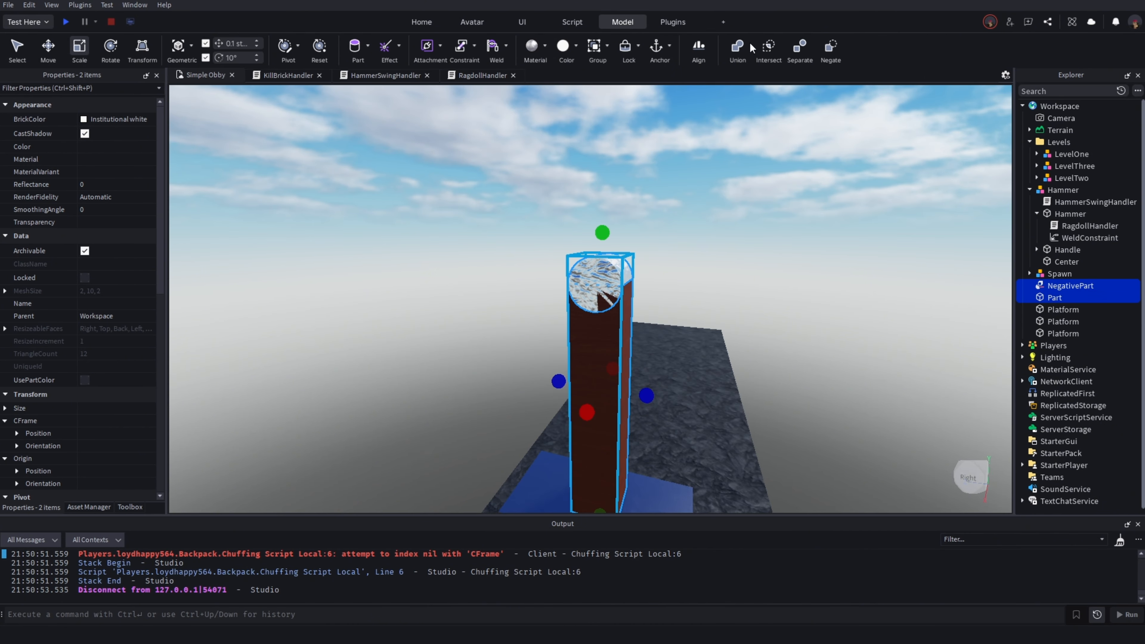
left_click(737, 51)
left_click(707, 135)
right_click_drag(707, 135, 710, 141)
key("w")
key("s")
key("w")
Try to stretch the foil union from the handle's top along the long platform with 0.1-stud snapping
left_click(493, 240)
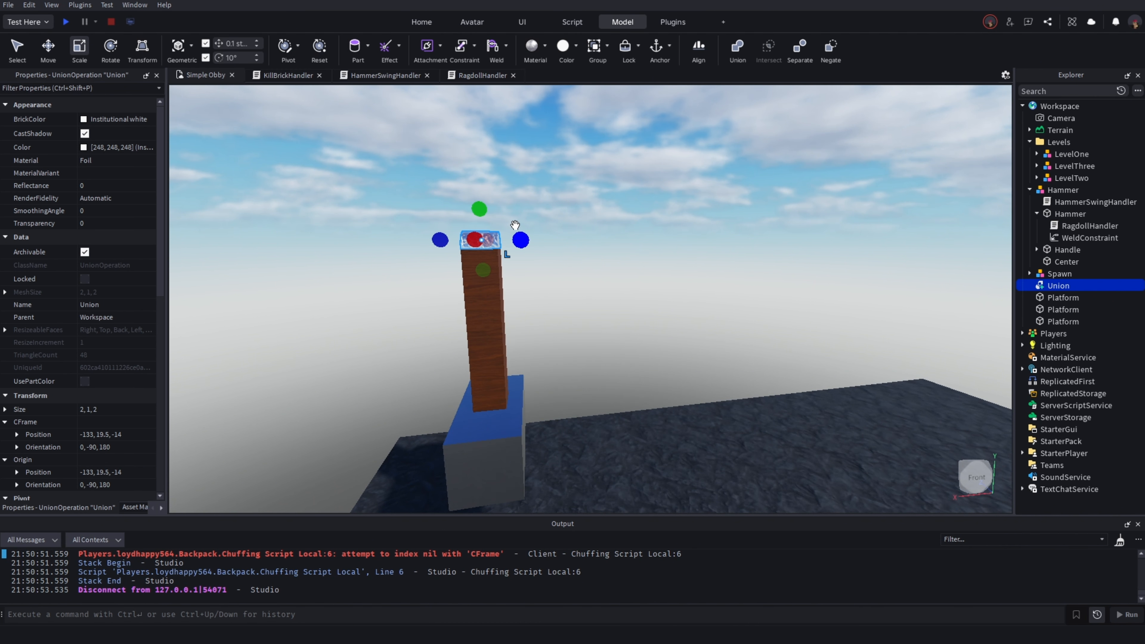
left_click_drag(514, 243, 639, 251)
key("s")
key("d")
key("s")
key("a")
left_click(684, 223)
key("w")
key("a")
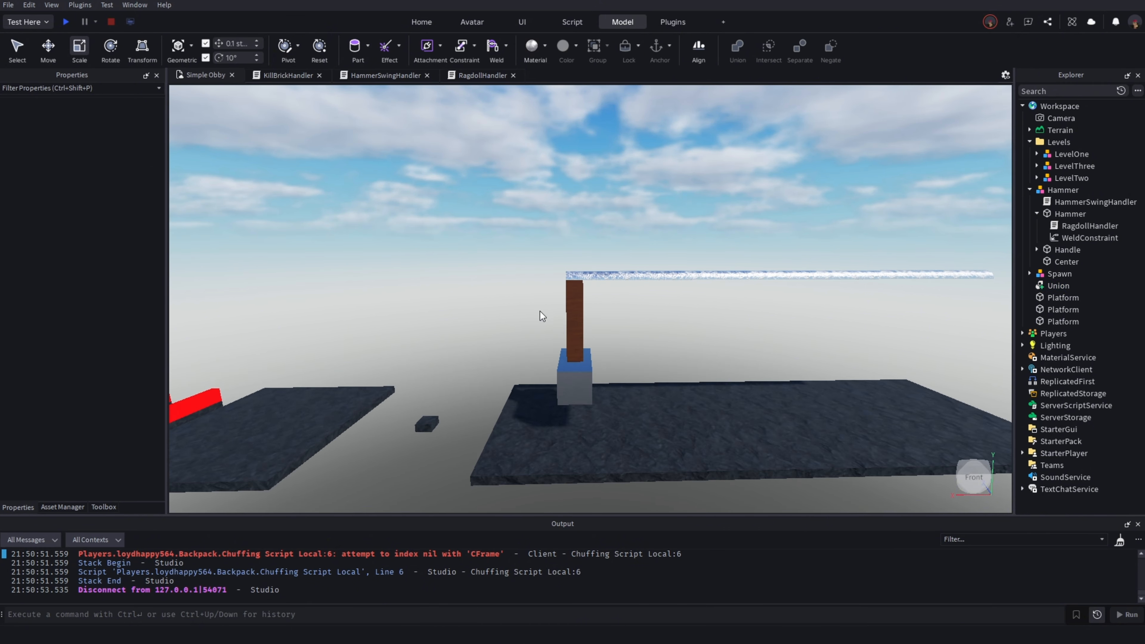
key("d")
key("ctrl+z")
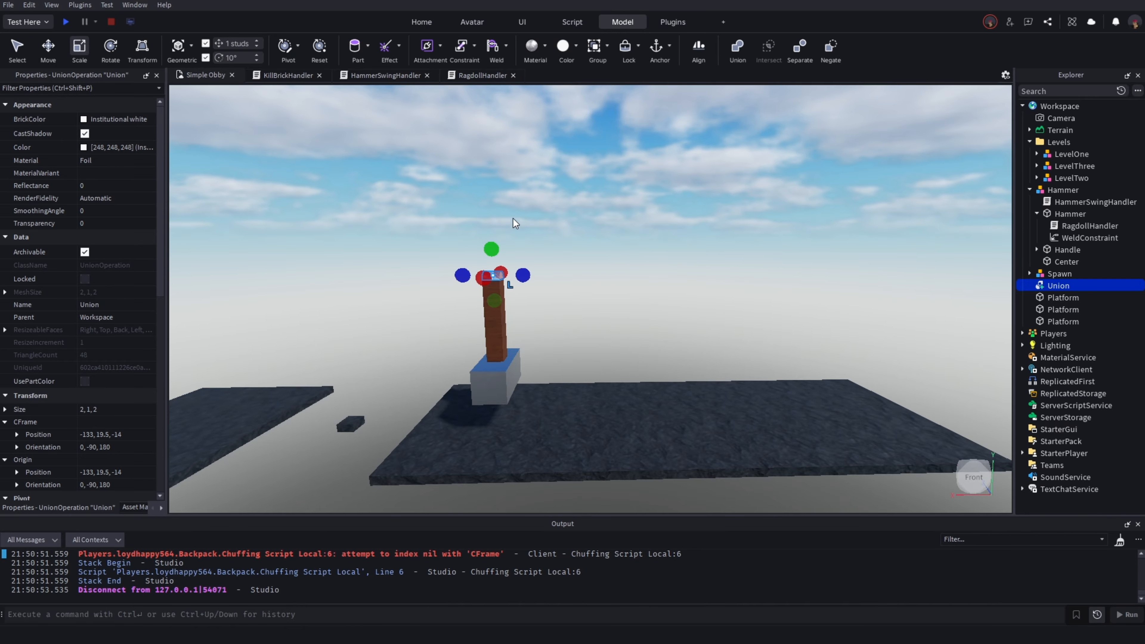
Stretch the foil union into a long beam running from the handle's top along the platform, with 1-stud snapping
left_click_drag(523, 274, 619, 272)
key("d")
left_click(655, 257)
key("s")
key("a")
key("w")
Duplicate the whole Hammer model and move the copy along the foil beam, beside the original
left_click(508, 363)
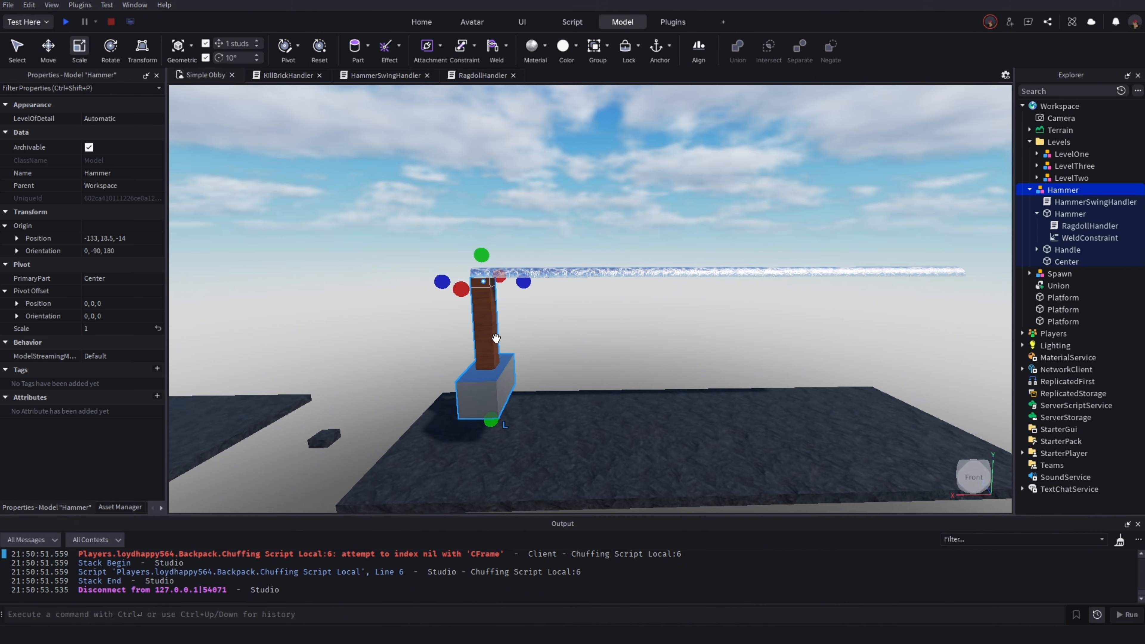
left_click(1029, 190)
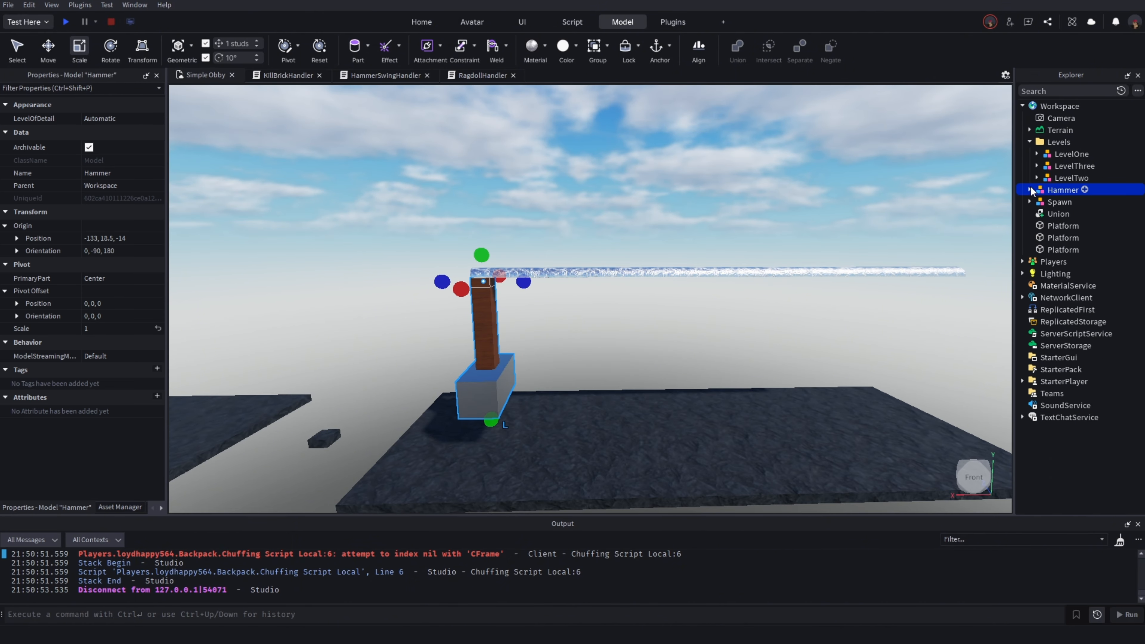
left_click(1051, 213)
left_click(1053, 190)
left_click(49, 47)
key("ctrl+d")
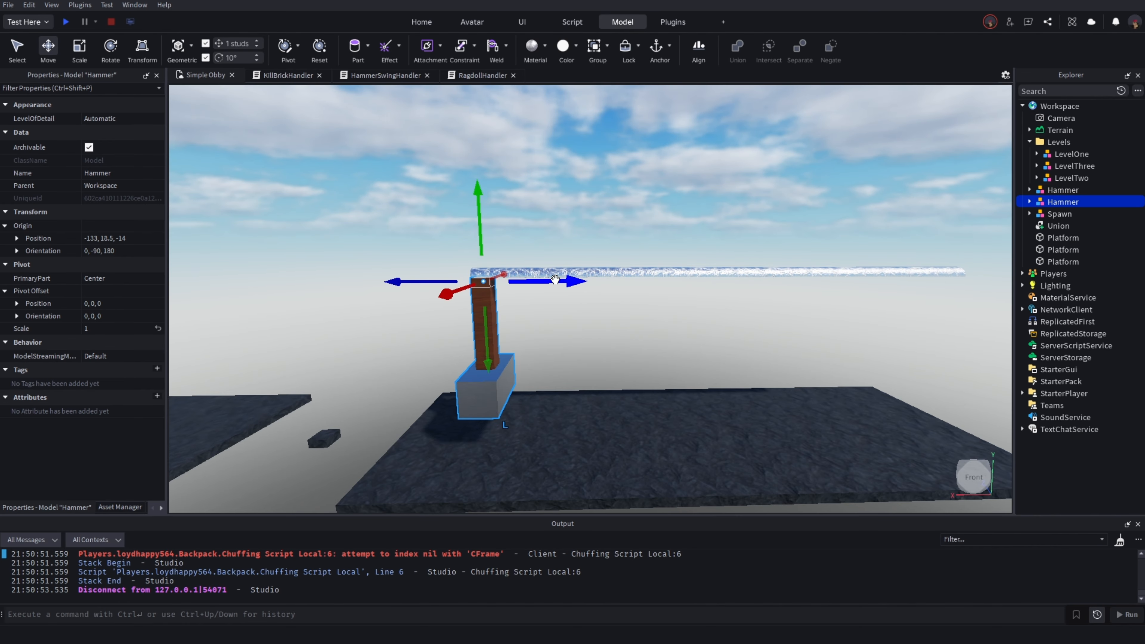
left_click_drag(564, 289, 616, 293)
Duplicate both hammers together and move the copies farther along the beam, with the farthest at -169, 18.5, -14
left_click(583, 192)
left_click(539, 325)
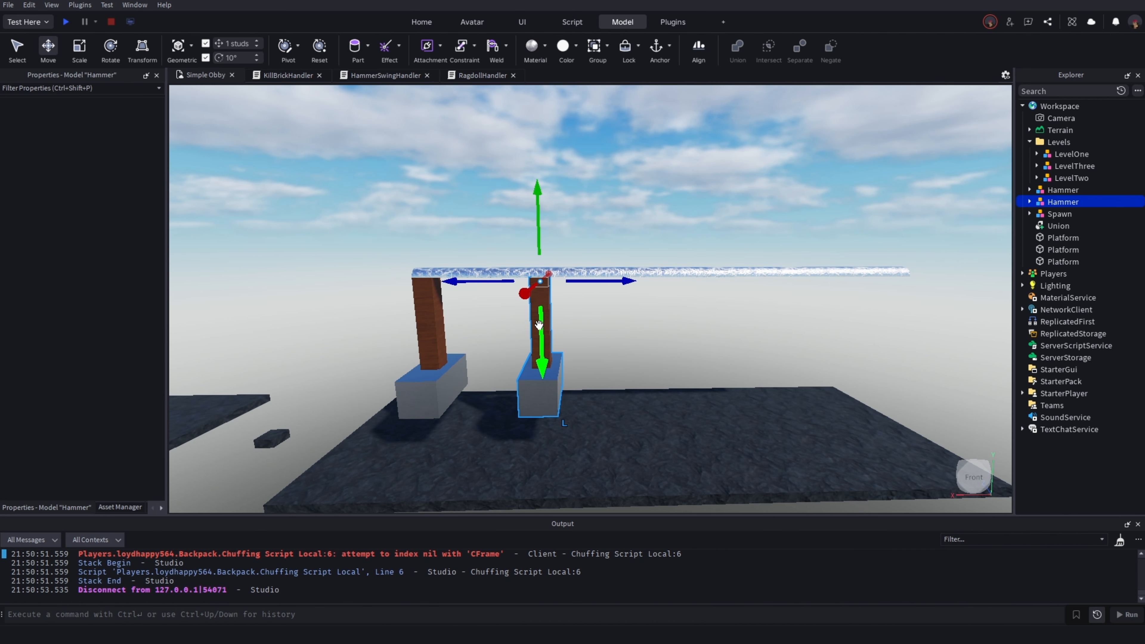
left_click(440, 324, "ctrl")
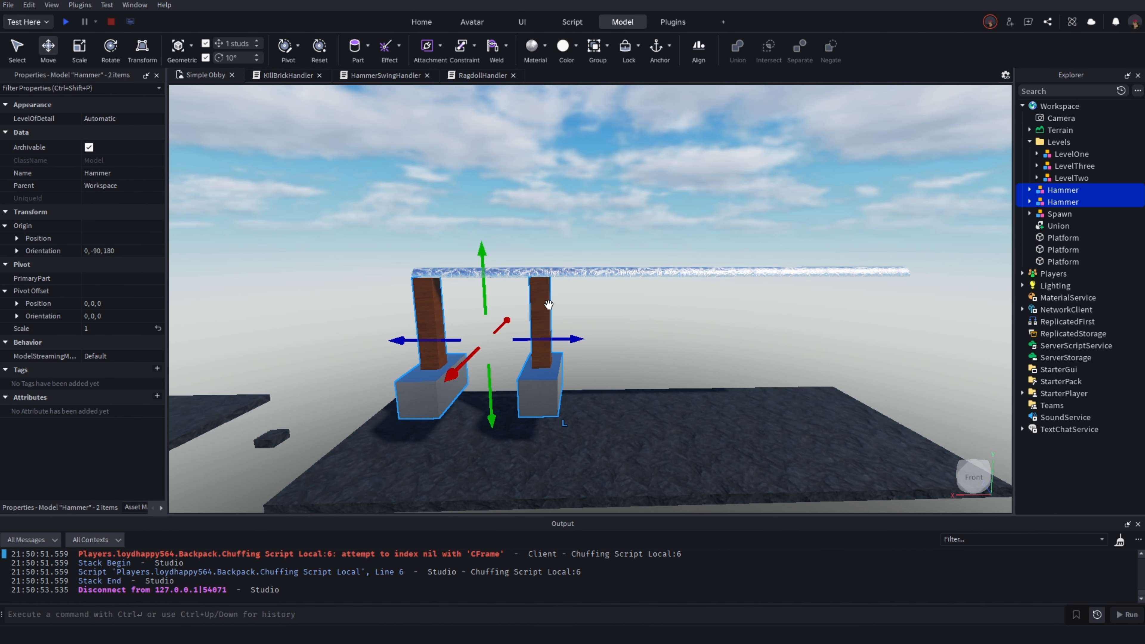
key("ctrl+d")
left_click_drag(547, 305, 766, 320)
key("s")
key("d")
left_click(784, 308)
key("w")
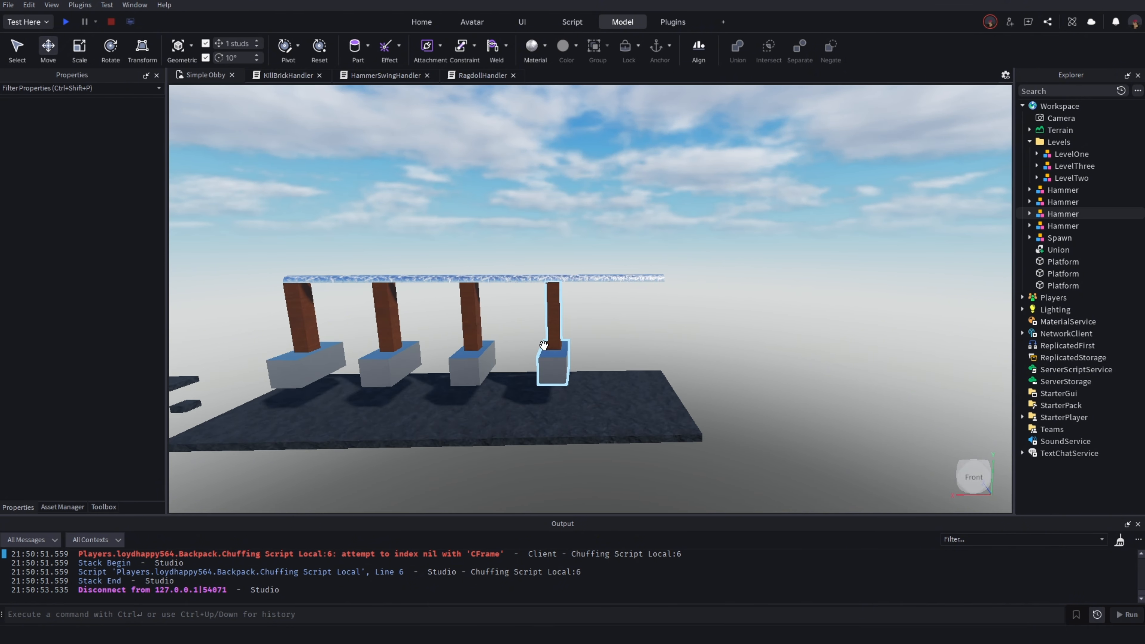
Duplicate the farthest hammer and move the copy to the end of the beam, at -184, 18.5, -14
left_click(543, 345)
key("d")
key("ctrl+d")
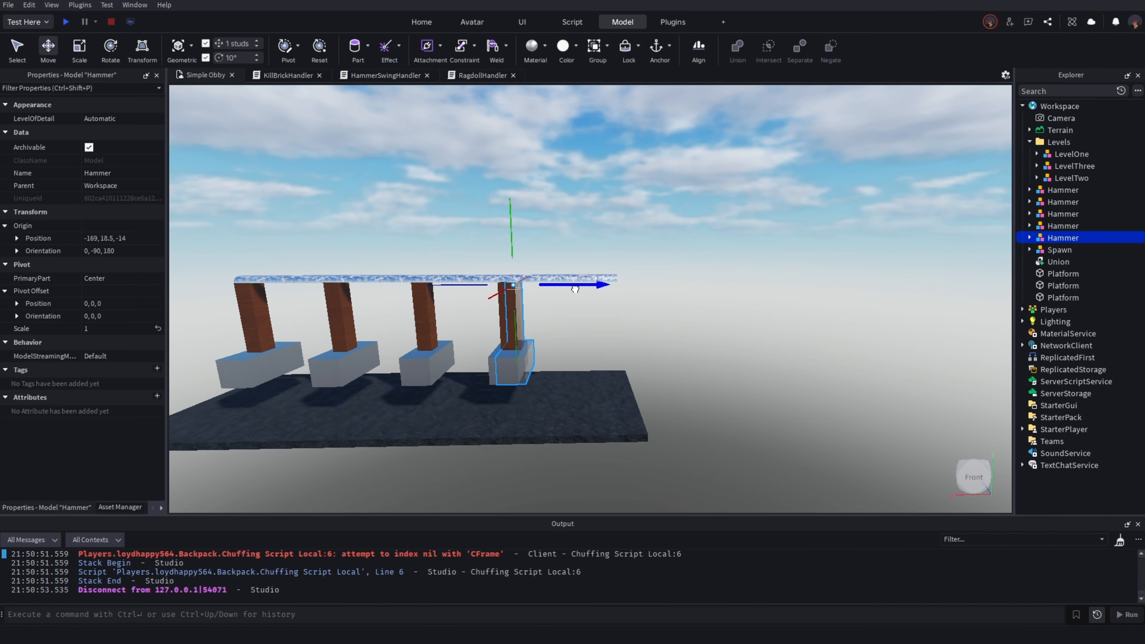
left_click_drag(568, 284, 668, 288)
left_click(729, 284)
key("s")
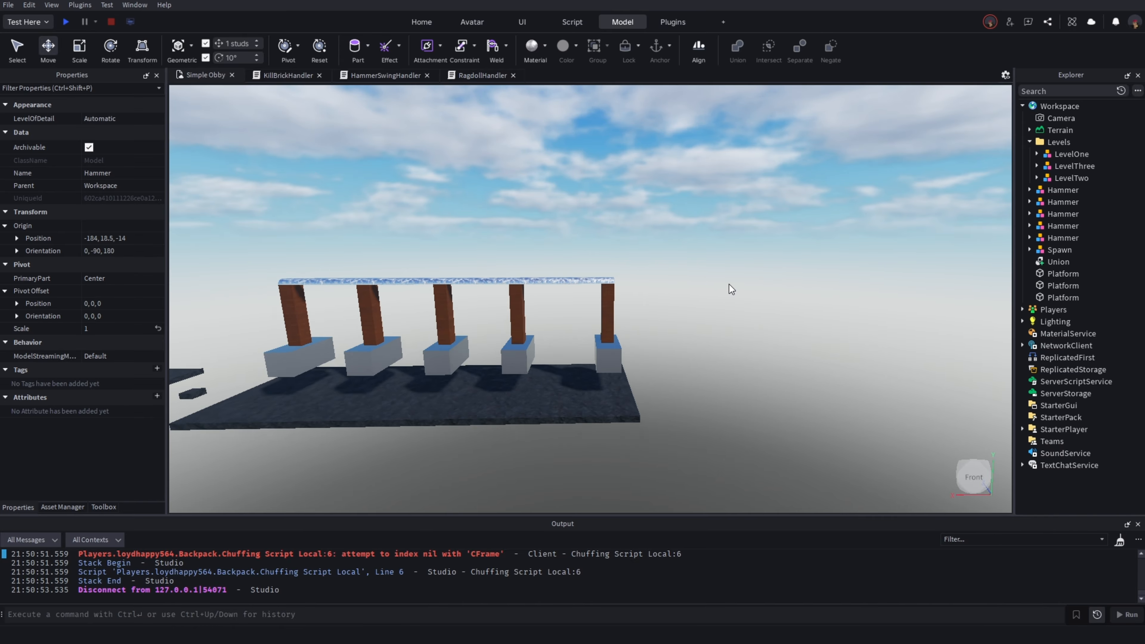
Shift the end hammer slightly back toward its neighbour to even out the spacing of the row
key("a")
key("w")
key("d")
left_click(626, 340)
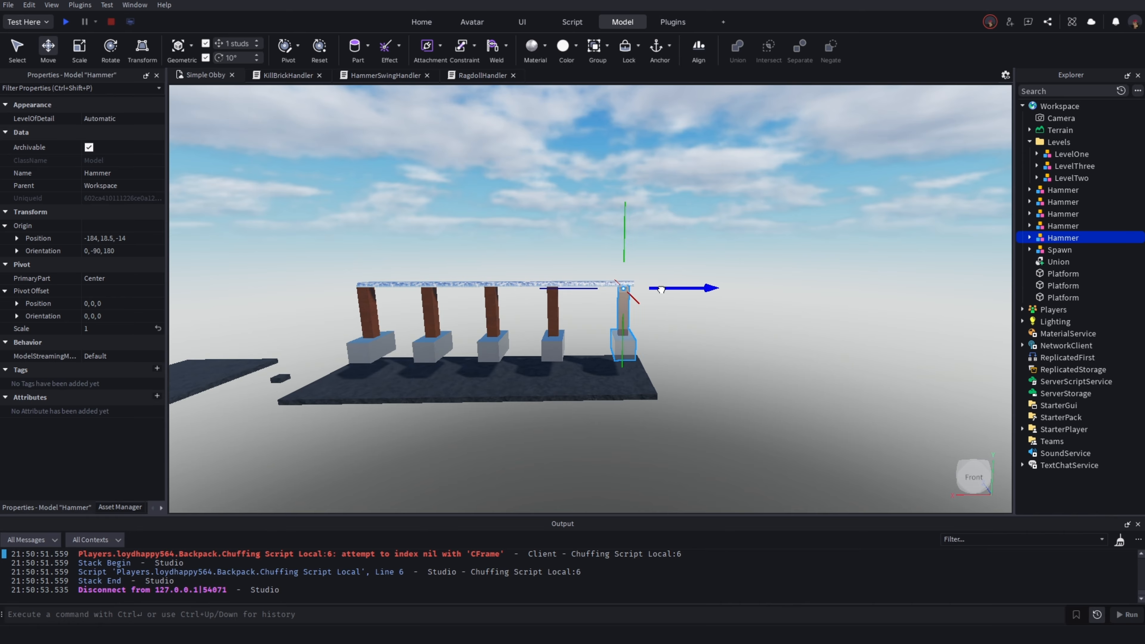
key("s")
left_click(717, 297)
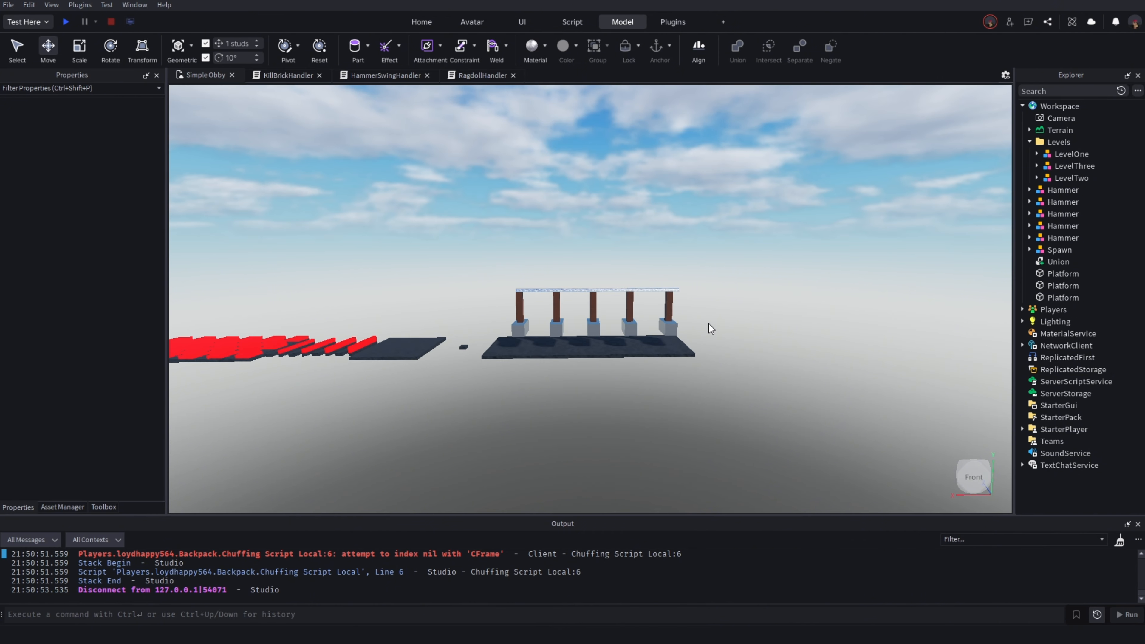
Shorten the foil beam to a size of 2, 1, 51 so its far end lines up with the last hammer's handle
key("w")
key("d")
left_click(562, 271)
key("w")
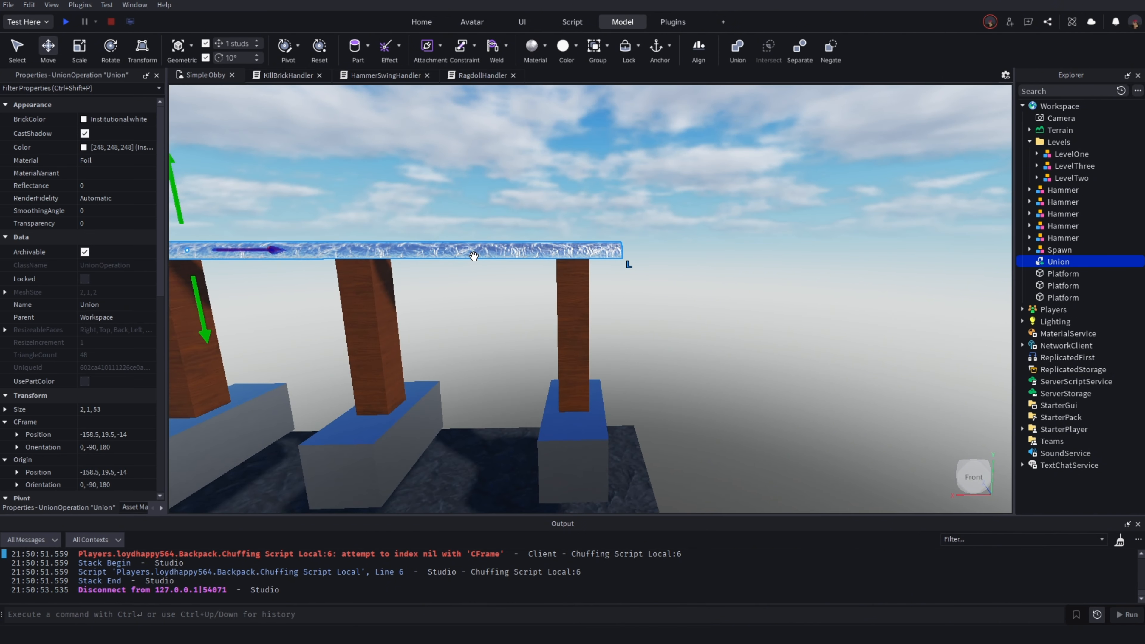
left_click(79, 48)
key("s")
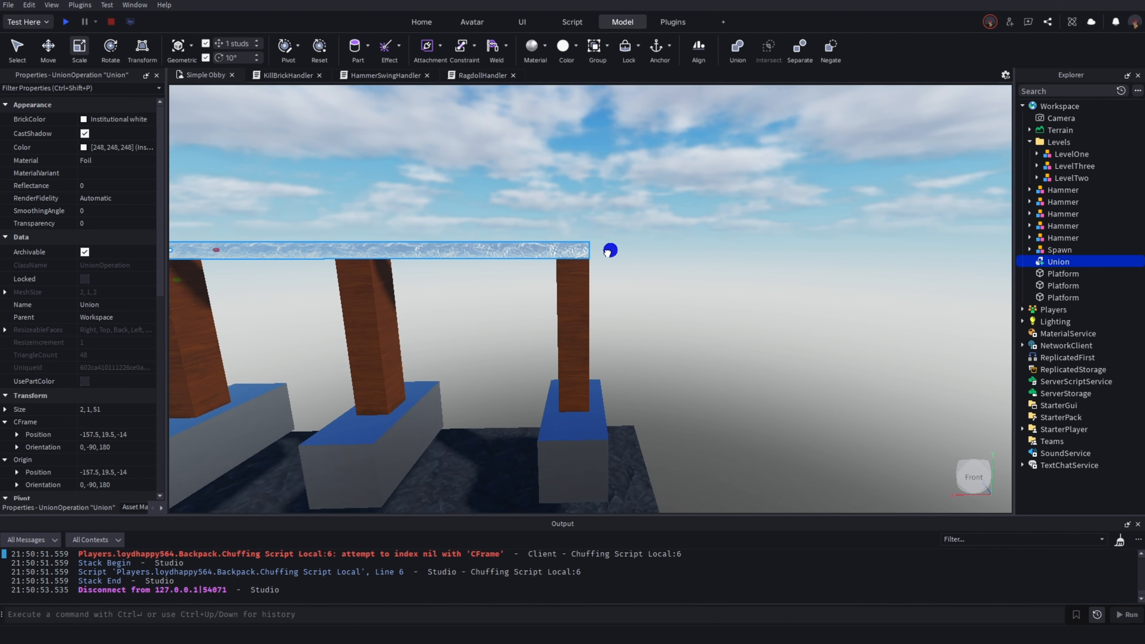
left_click(713, 264)
Open the HammerSwingHandler script inside the second hammer in the row
right_click_drag(748, 240, 705, 259)
key("w")
key("s")
key("w")
key("a")
key("d")
key("d")
key("d")
left_click(634, 283)
left_click(1029, 202)
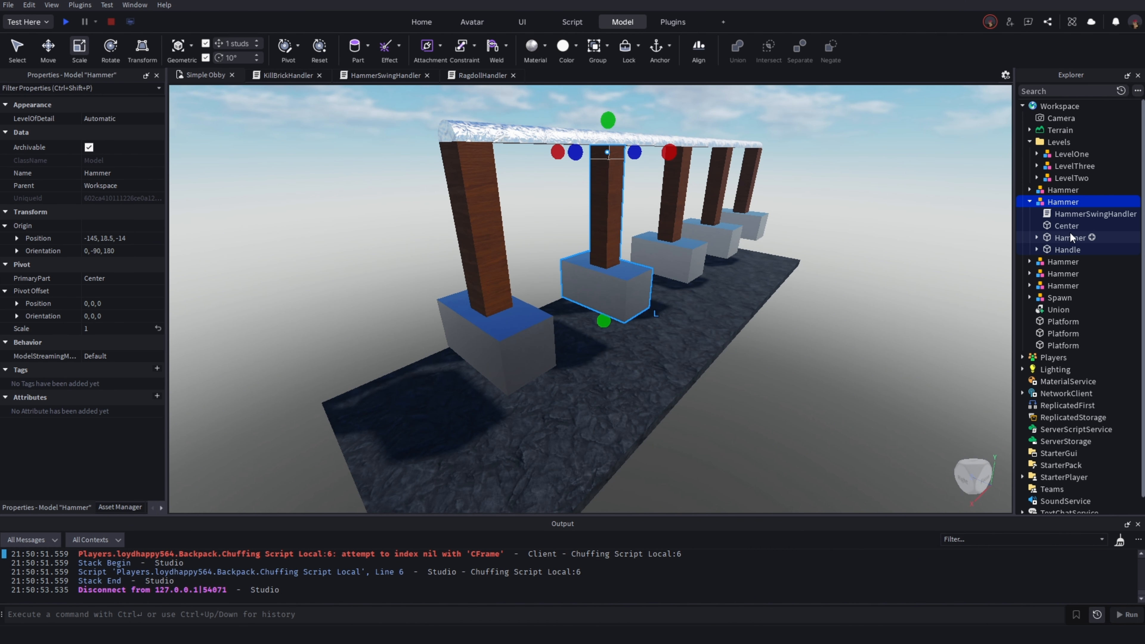
left_click(1053, 212)
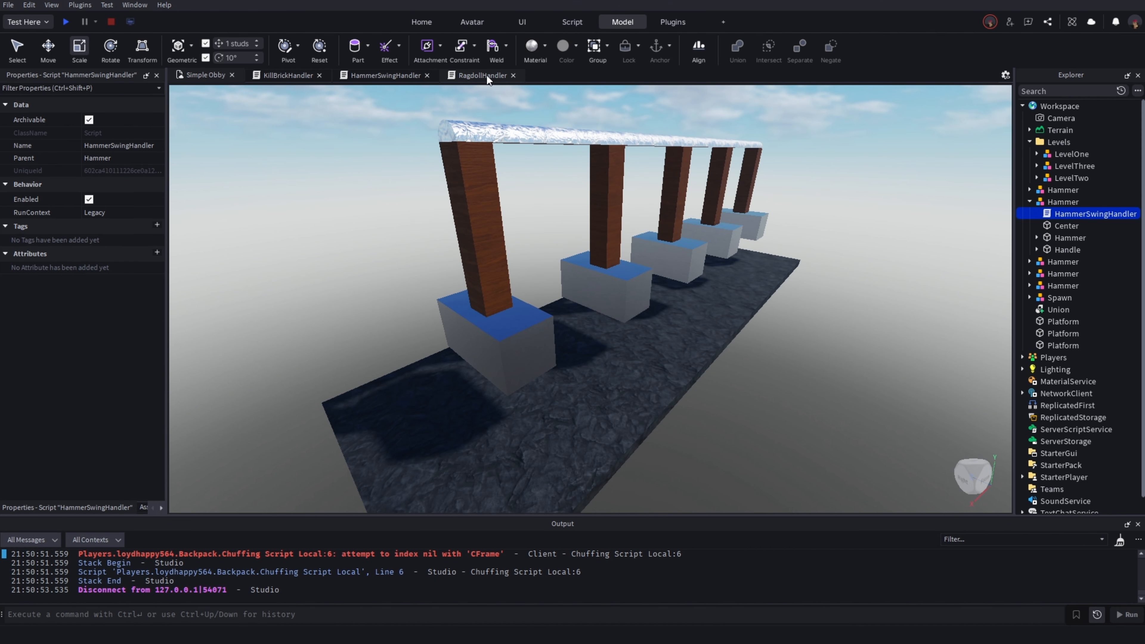
double_click(1058, 215)
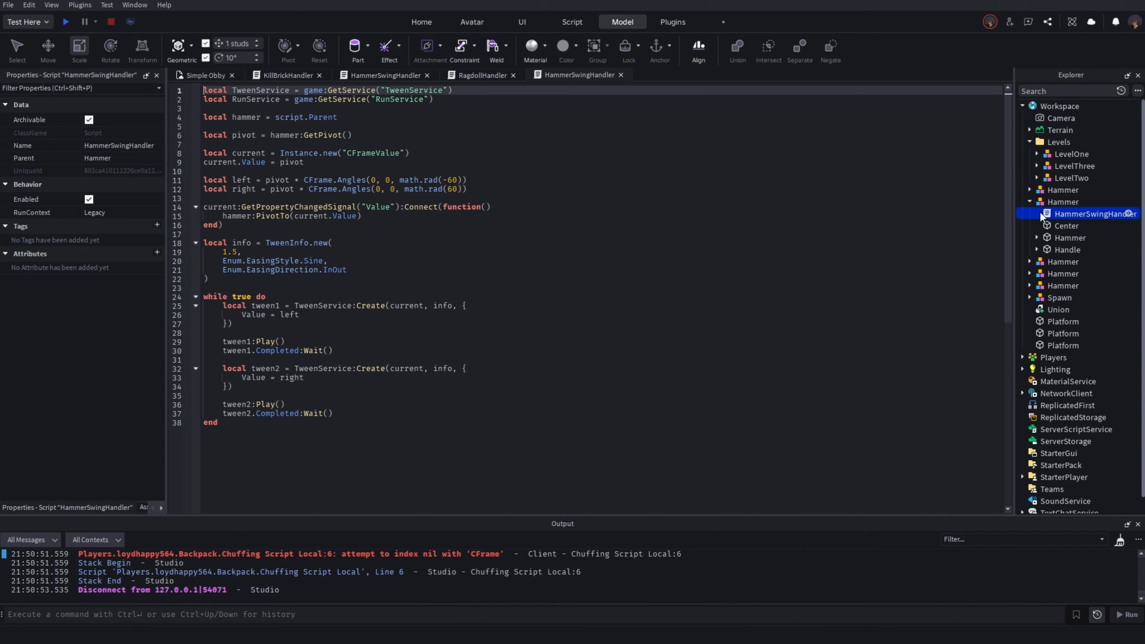
Reverse the second hammer's swing by setting the left angle to 60 and the right angle to -60
left_click(456, 179)
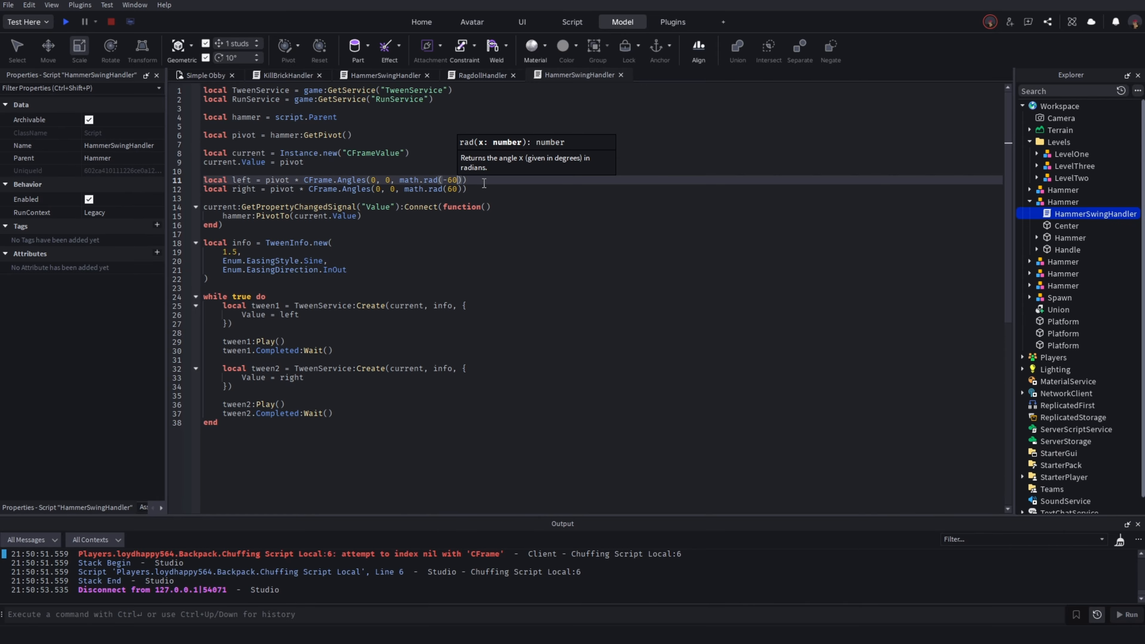
key("BackSpace")
key("BackSpace")
key("BackSpace")
type("60")
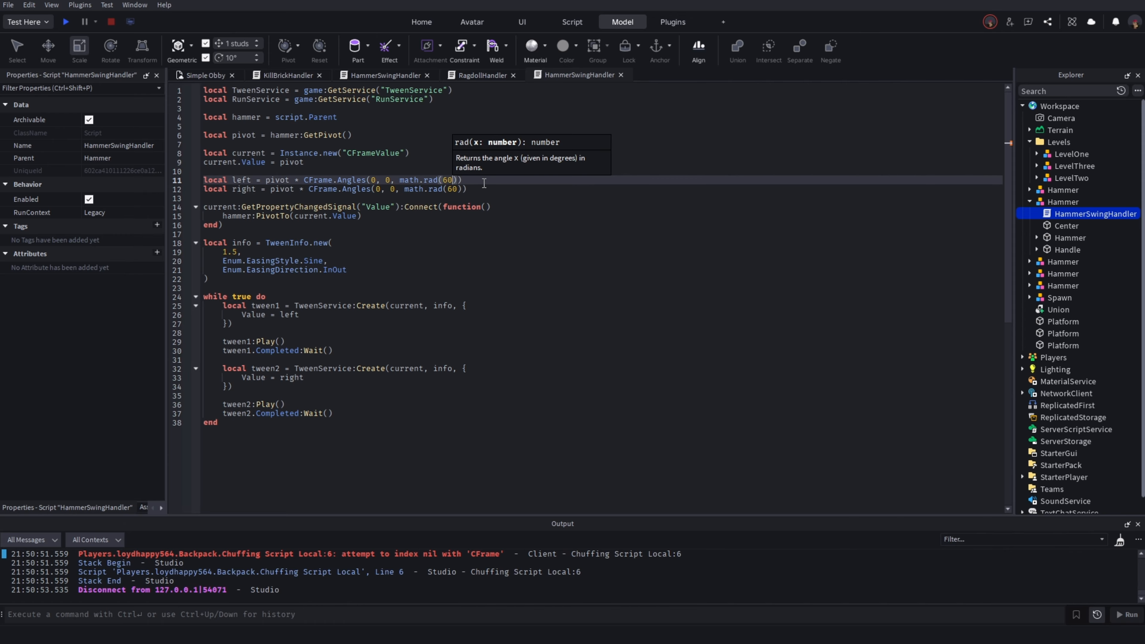
left_click(455, 188)
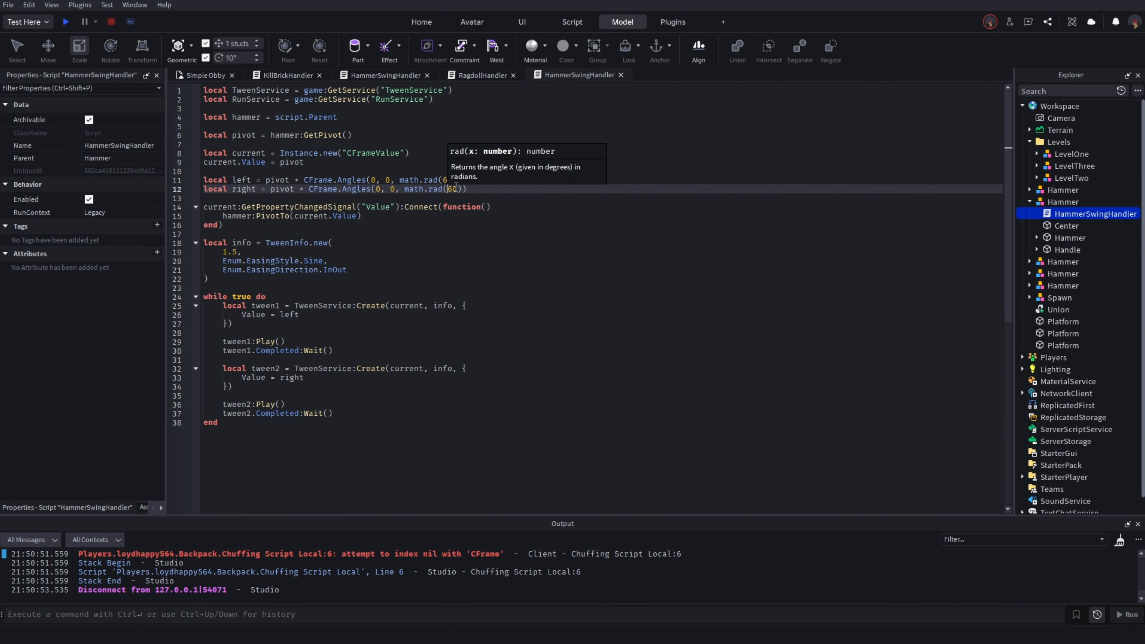
type("-")
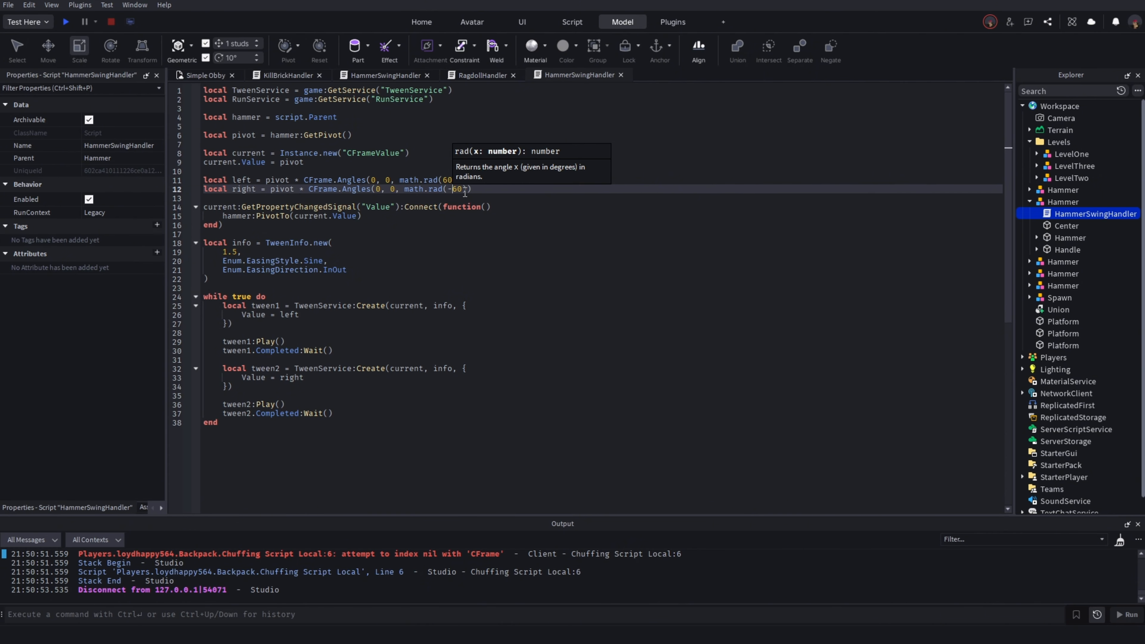
Replace the fourth hammer's HammerSwingHandler code with the whole reversed script copied from the second hammer
left_click(513, 214)
key("ctrl+a")
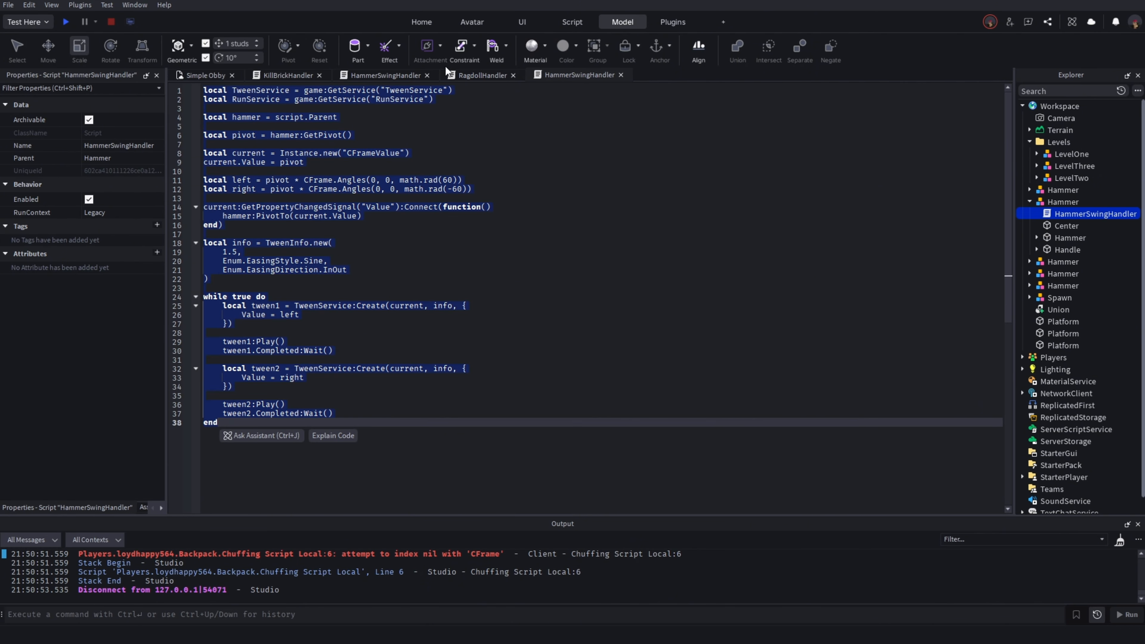
left_click(207, 74)
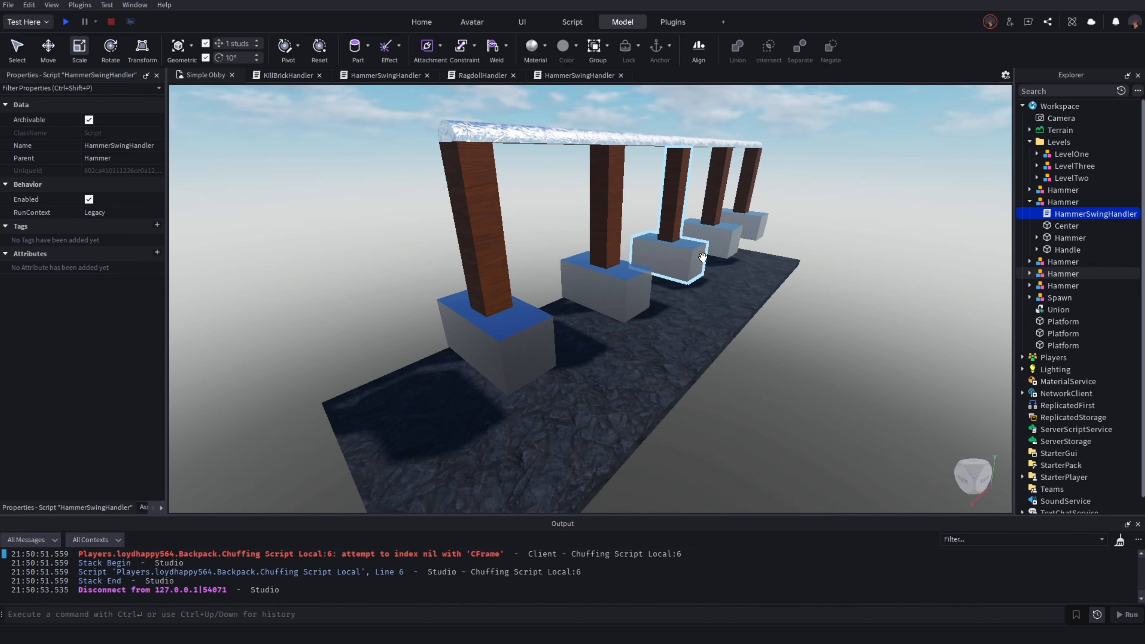
left_click(723, 238)
left_click(1030, 261)
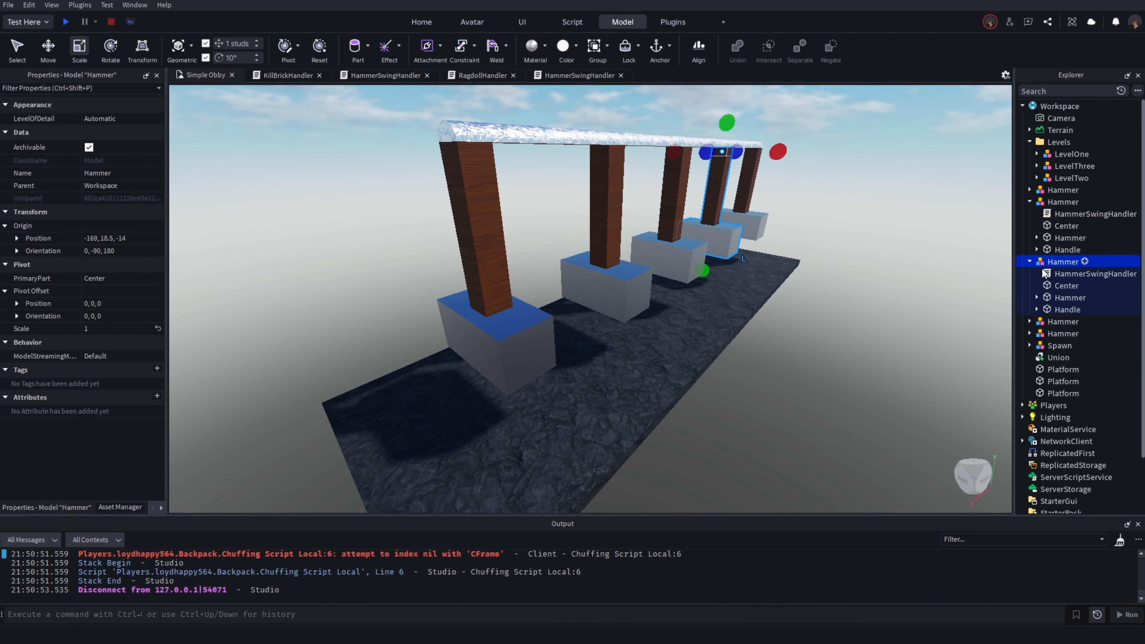
double_click(1058, 274)
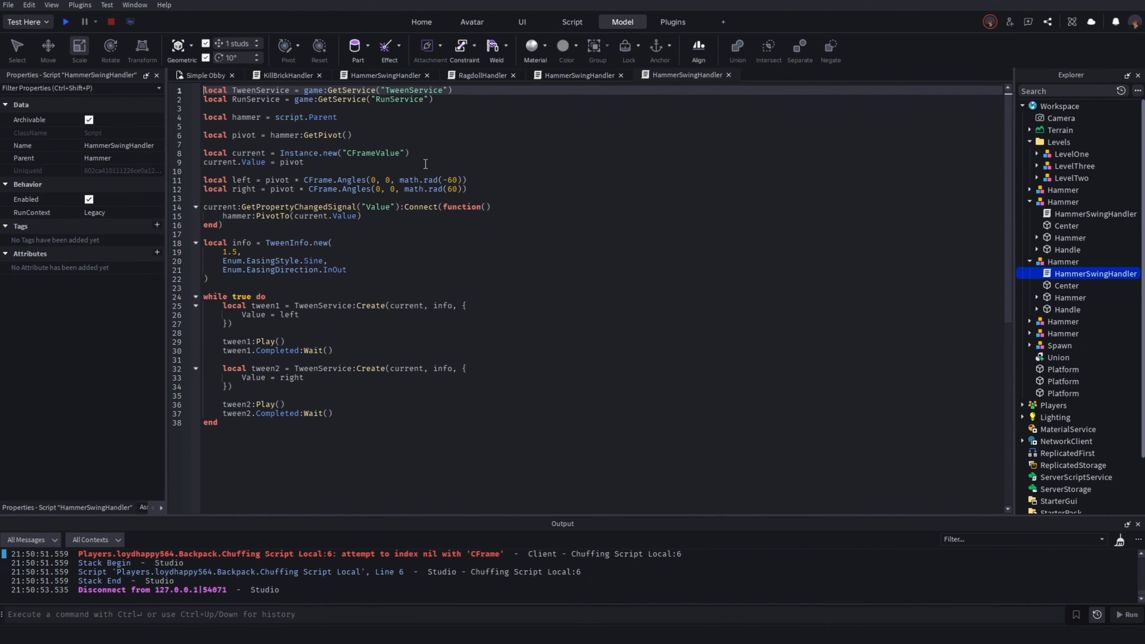
left_click(434, 180)
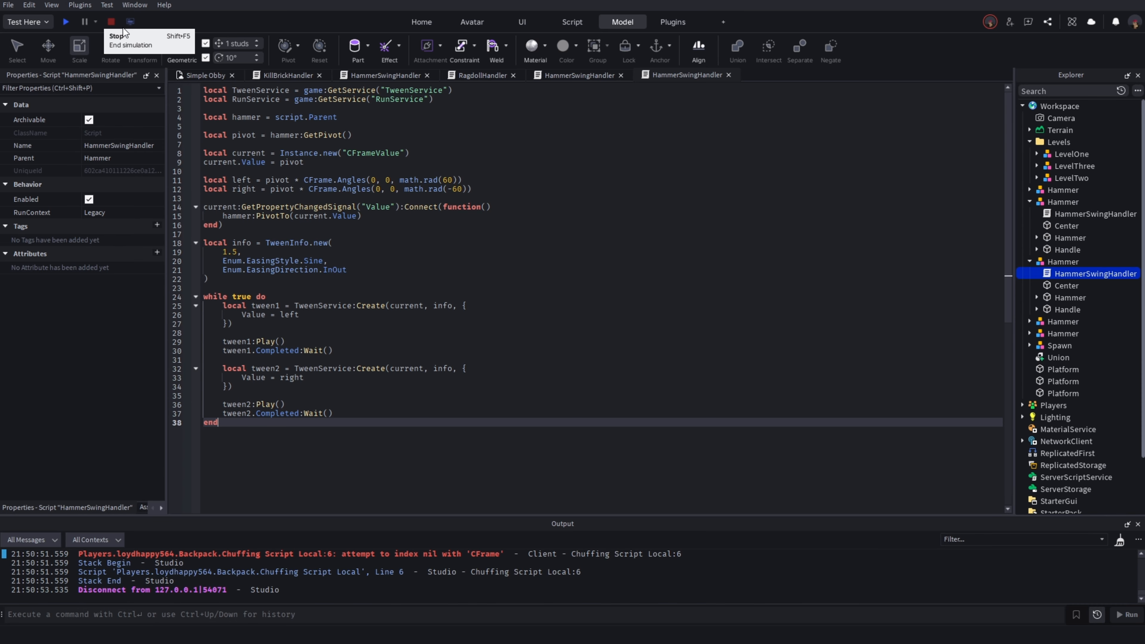
Start a play test and jump the character onto the small stepping platform before the hammers
left_click(416, 22)
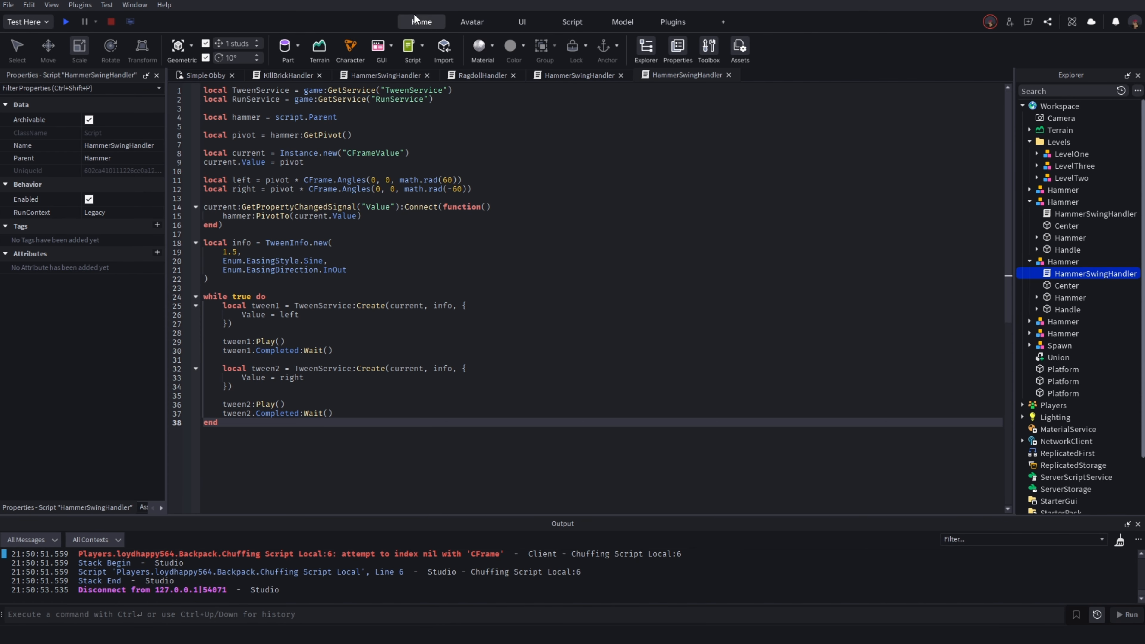
left_click(217, 76)
right_click_drag(735, 143, 735, 144)
key("w")
key("F5")
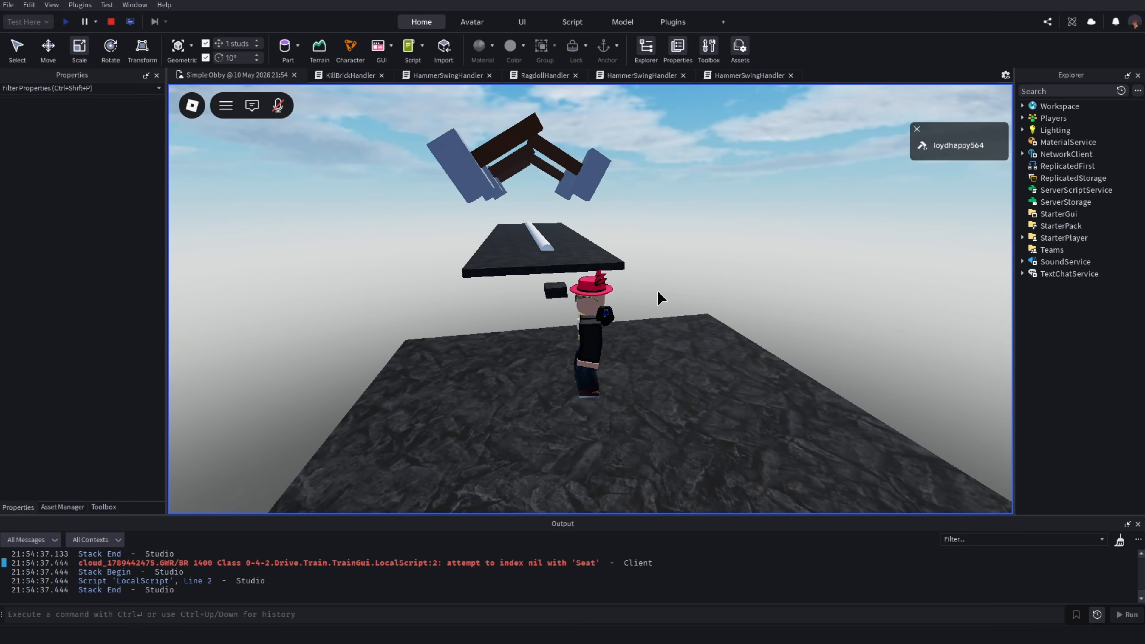
right_click_drag(657, 291, 658, 291)
key("w")
key("space")
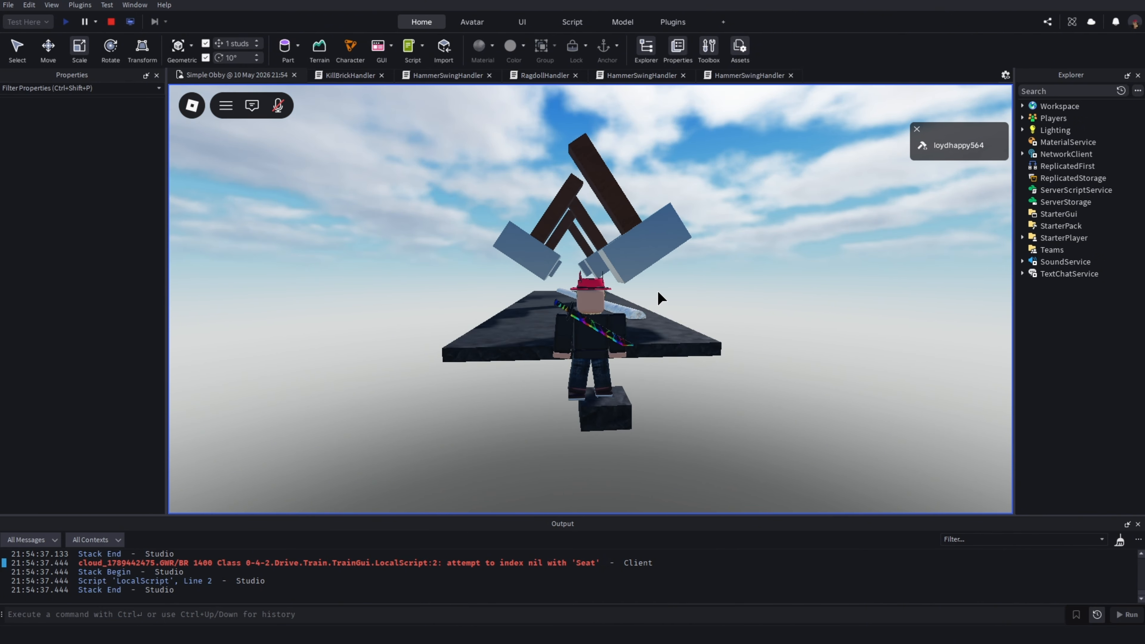
Walk the character along the long platform through the swinging hammers, and end the play test
right_click_drag(658, 291, 658, 291)
key("w")
key("space")
key("w")
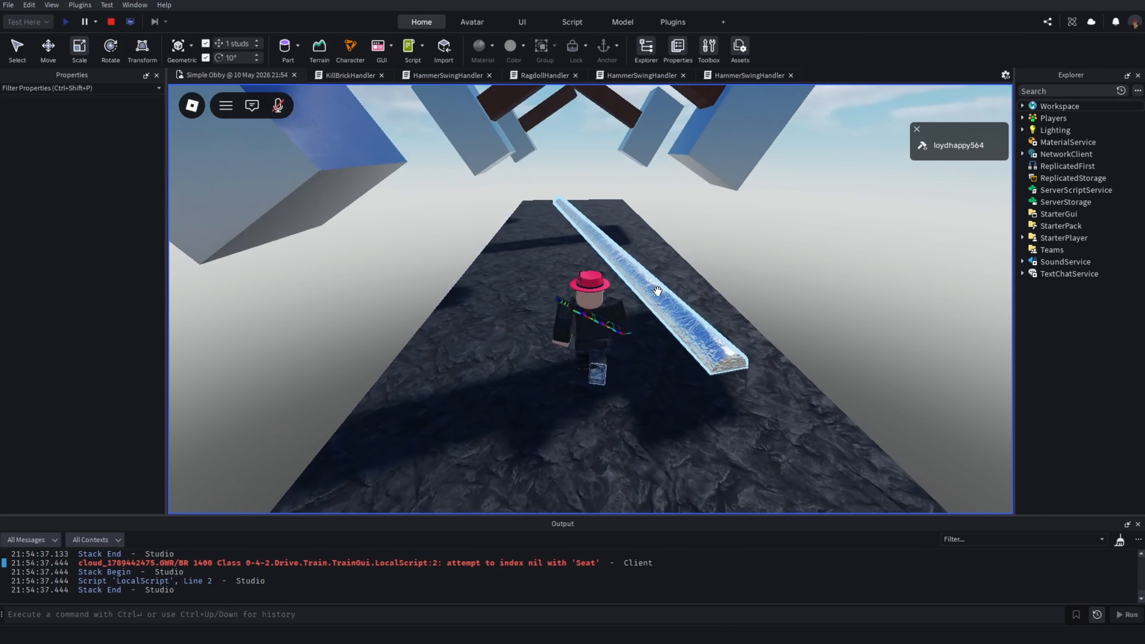
key("w")
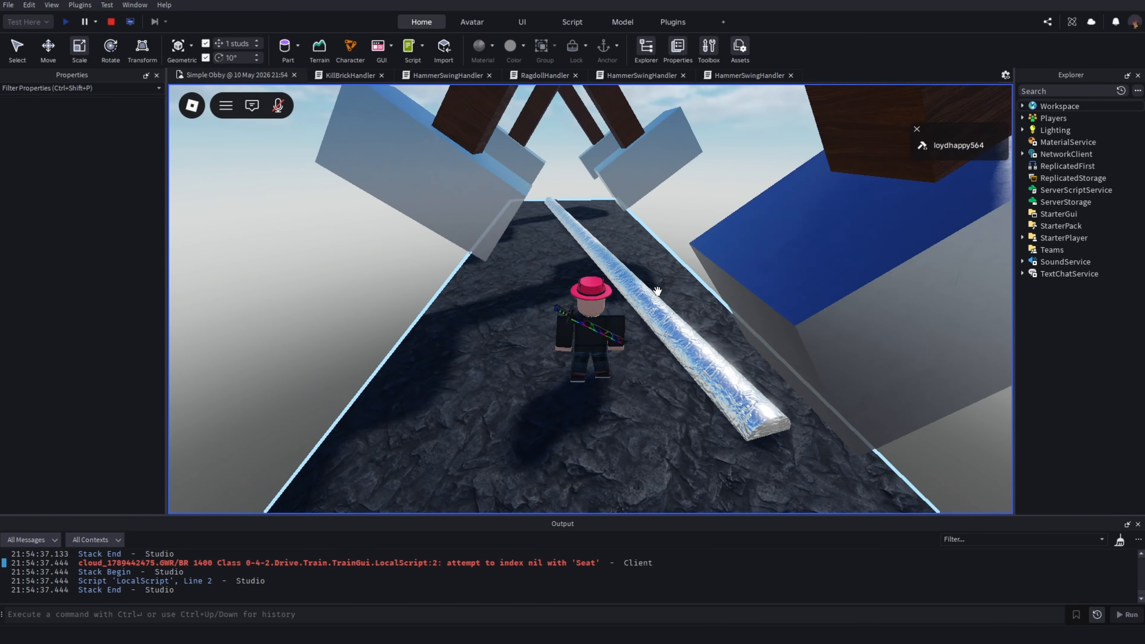
key("w")
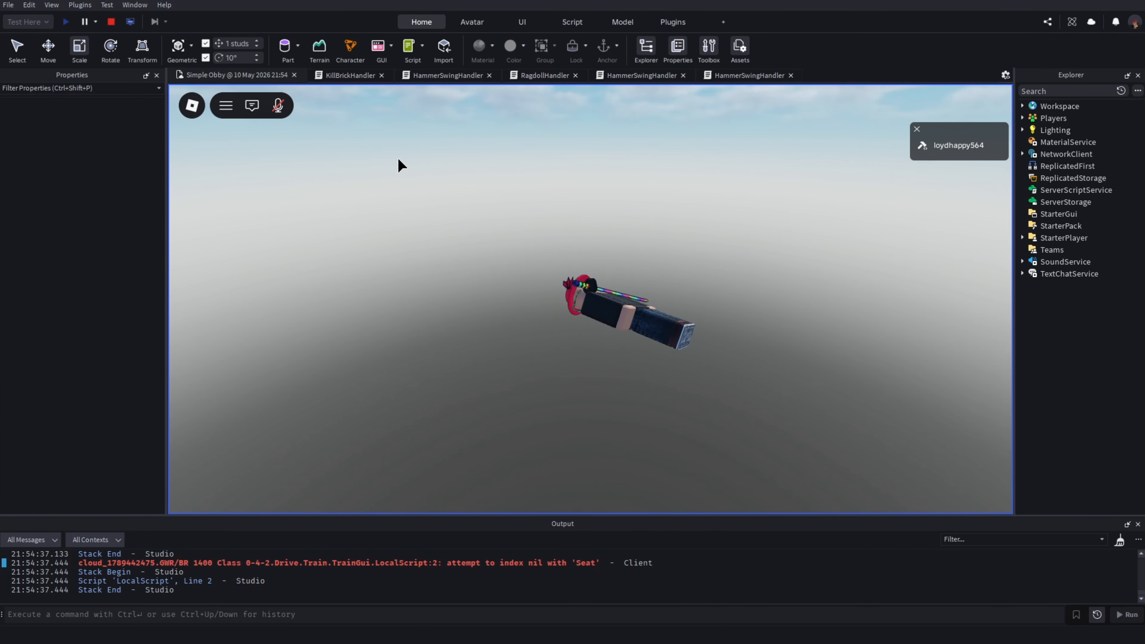
left_click(111, 21)
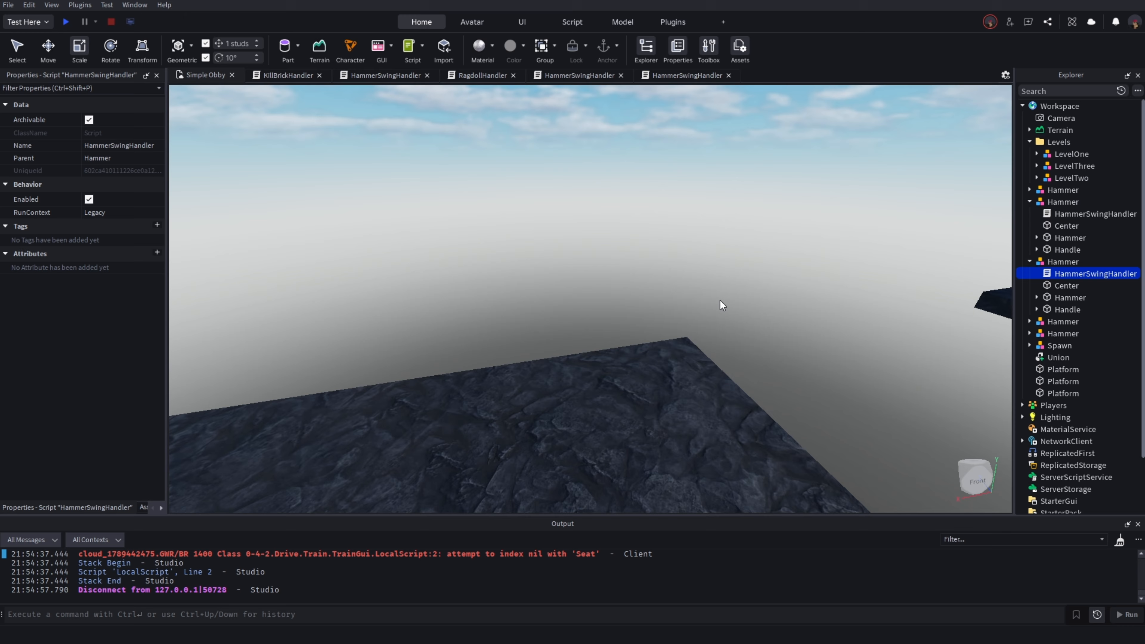
Anchor the foil beam union above the hammers
key("w")
right_click_drag(719, 301, 613, 195)
key("w")
left_click(524, 391)
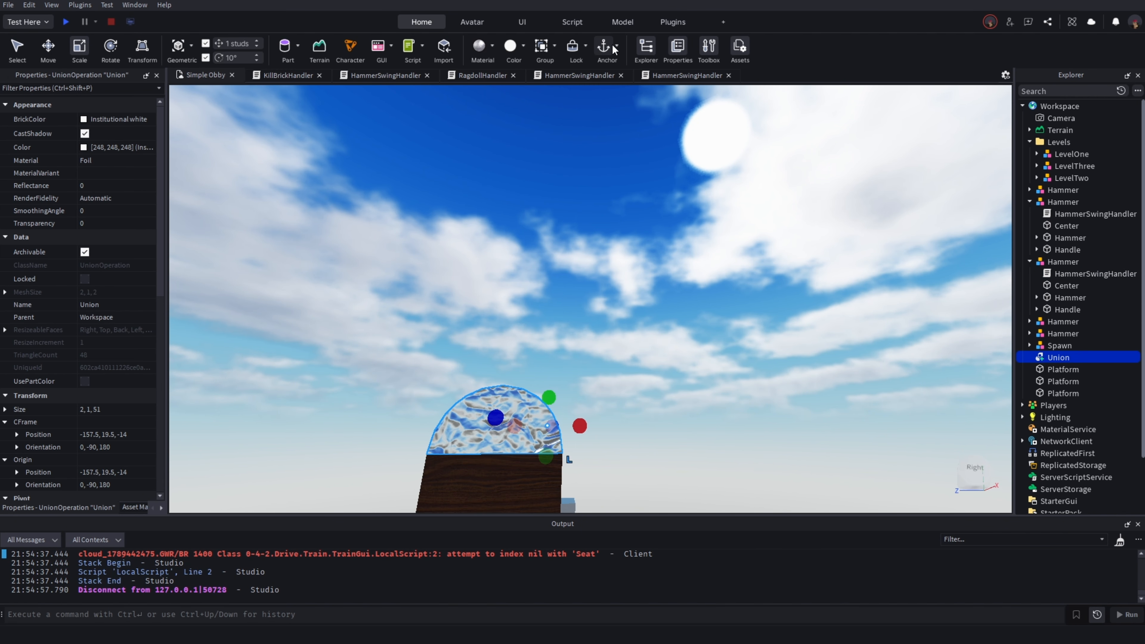
left_click(653, 233)
key("s")
right_click_drag(653, 232, 553, 350)
key("w")
key("a")
key("s")
key("d")
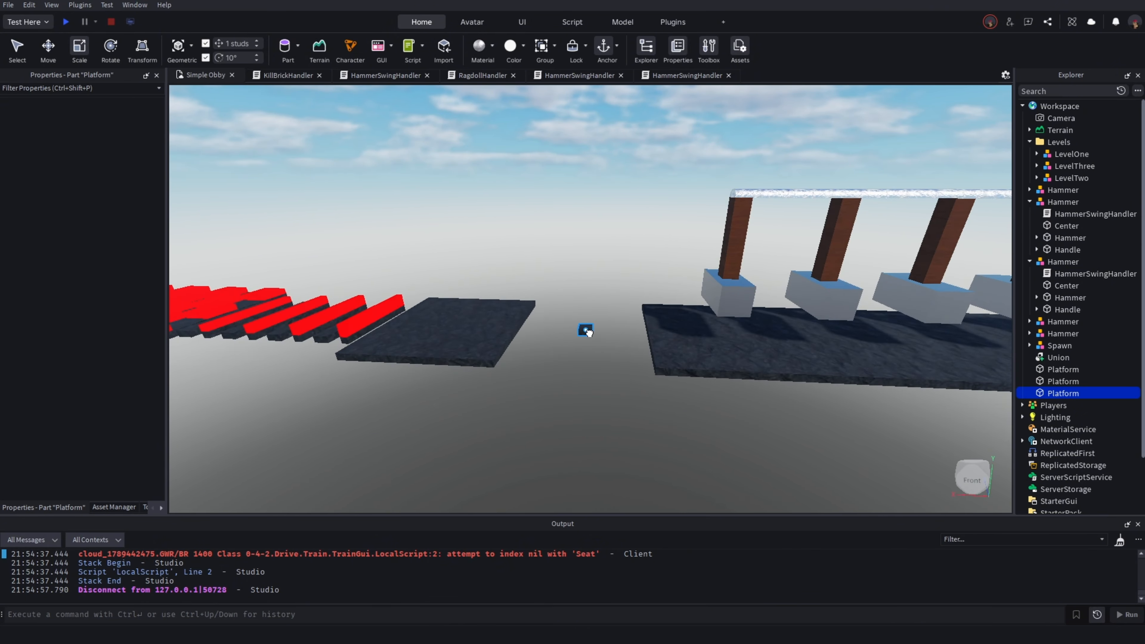
key("d")
key("a")
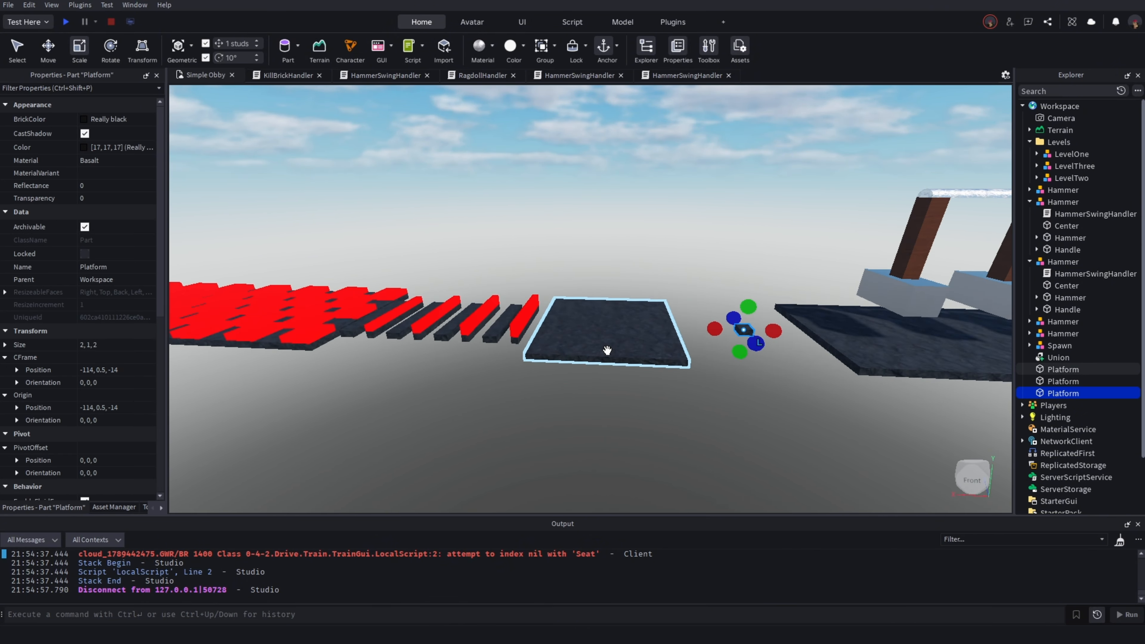
key("d")
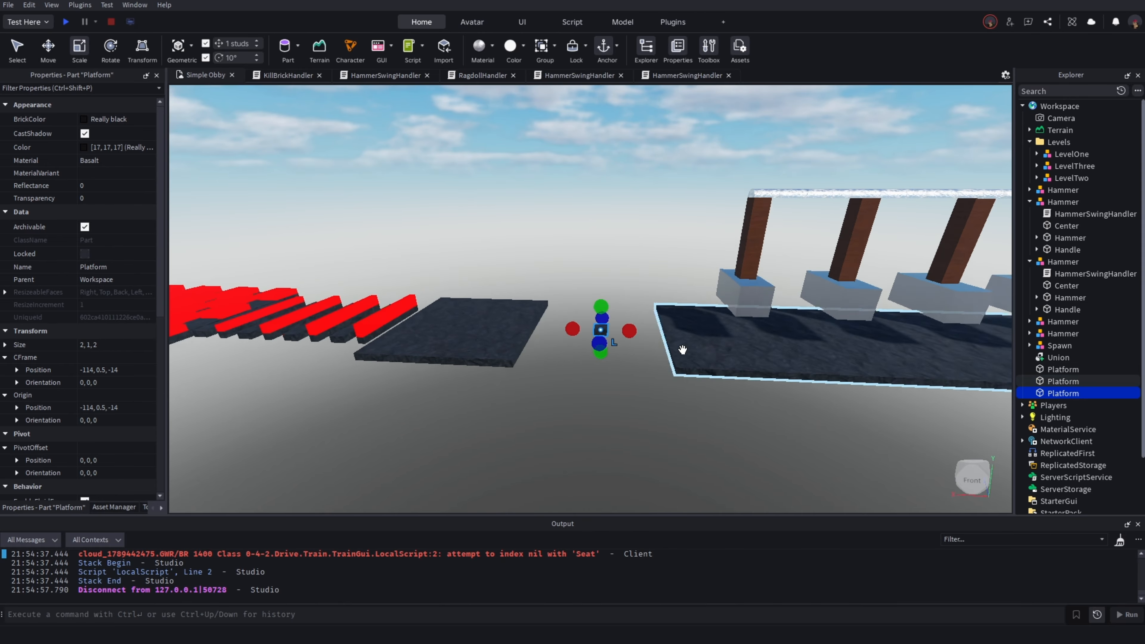
left_click(639, 349, "ctrl")
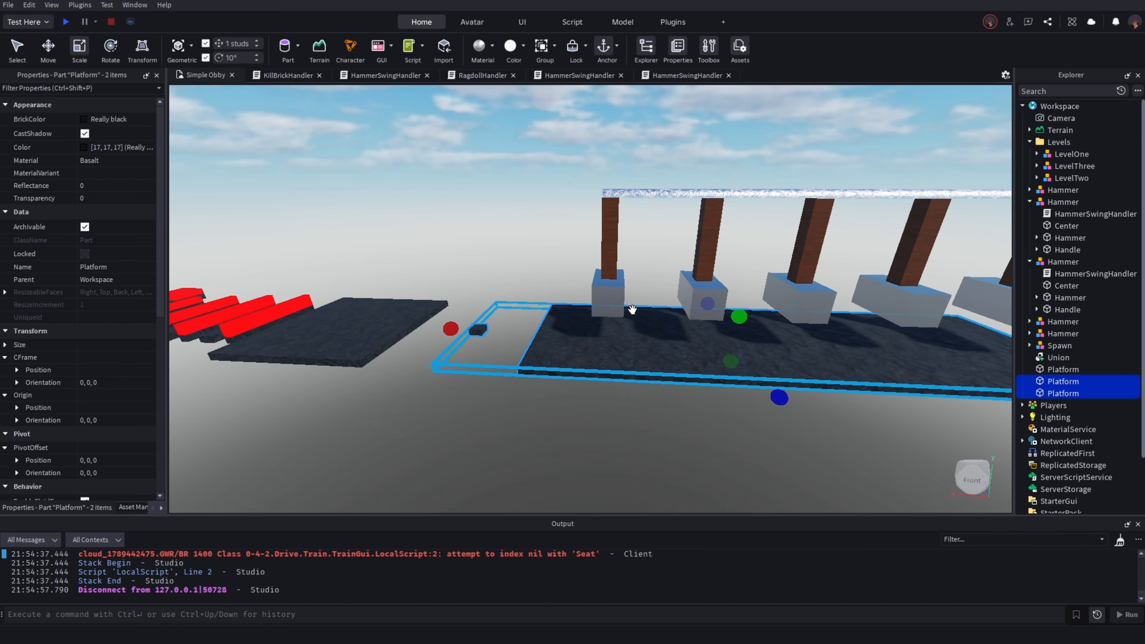
left_click(613, 297, "ctrl")
left_click(697, 291, "ctrl")
key("ctrl+d")
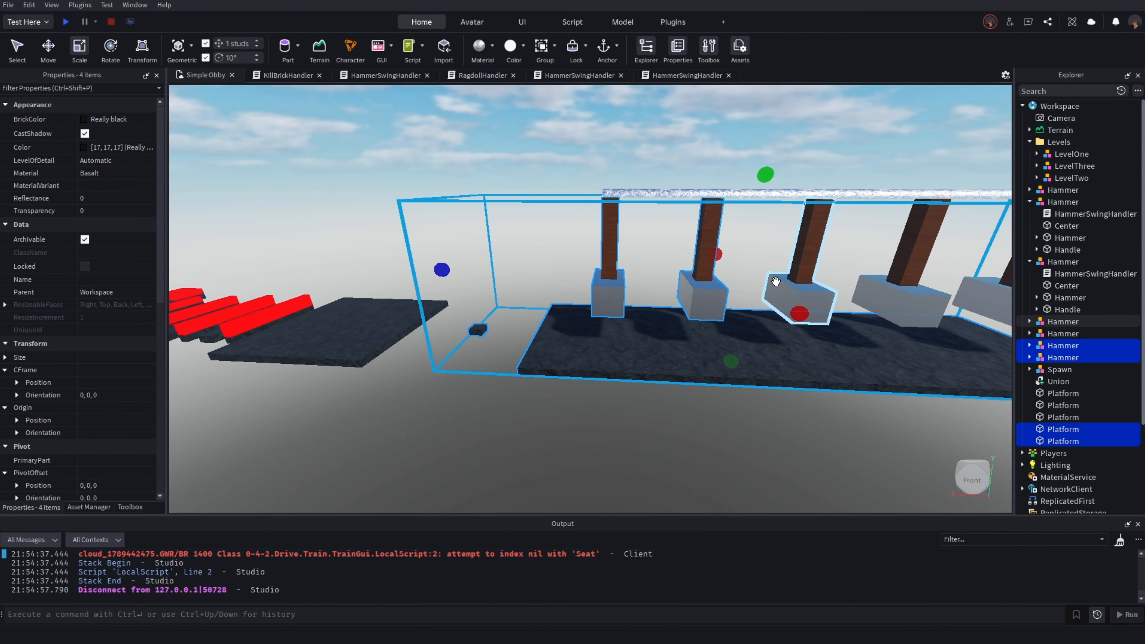
key("Delete")
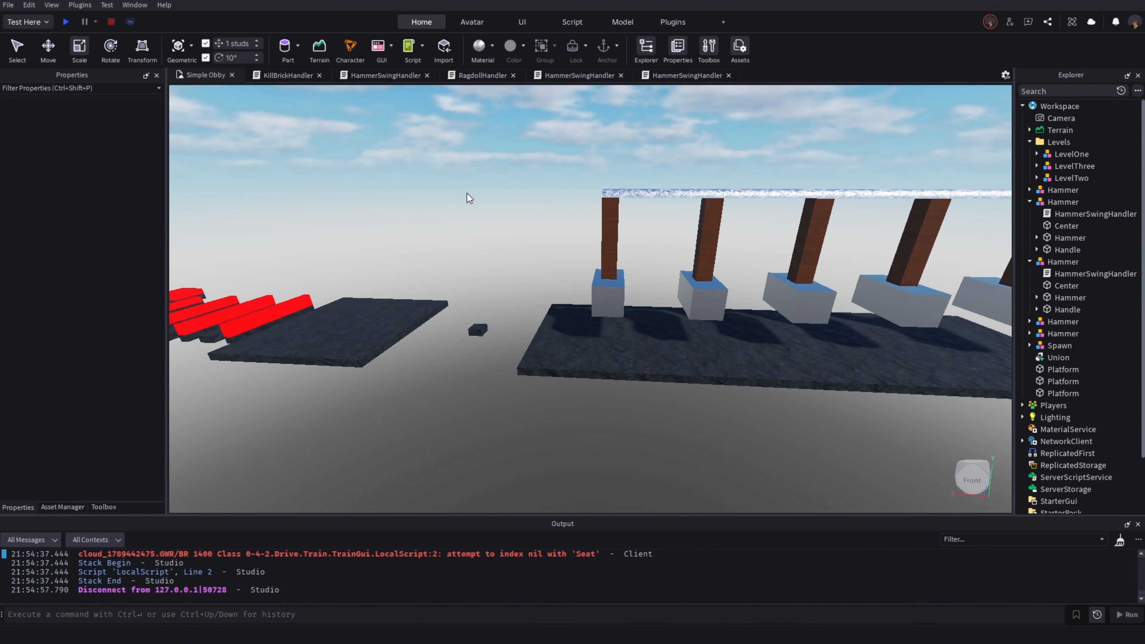
Group the small stepping platform, the long platform, all five hammers and the foil beam into one model
left_click(481, 333)
left_click(570, 342, "ctrl")
left_click(612, 294, "ctrl")
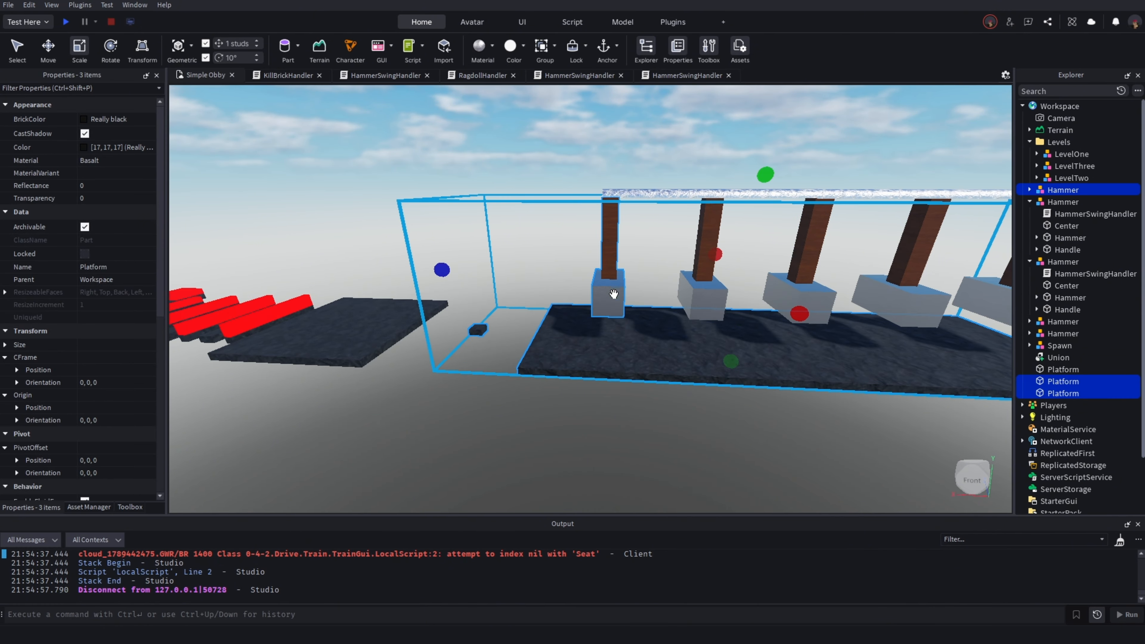
left_click(703, 292, "ctrl")
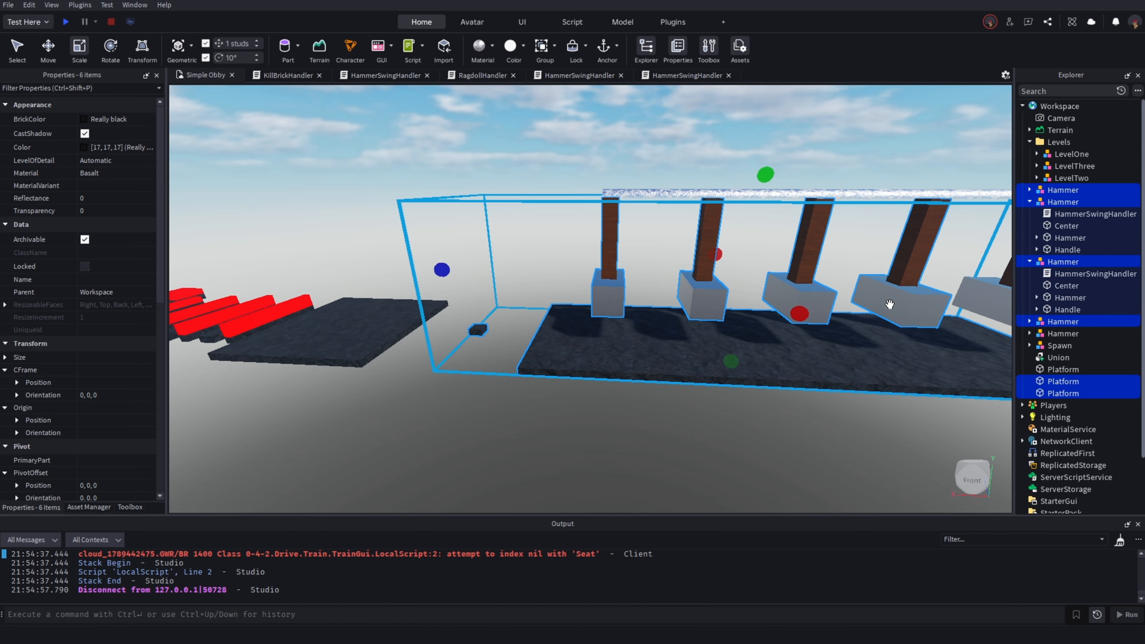
right_click_drag(889, 304, 892, 289)
left_click(836, 193, "ctrl")
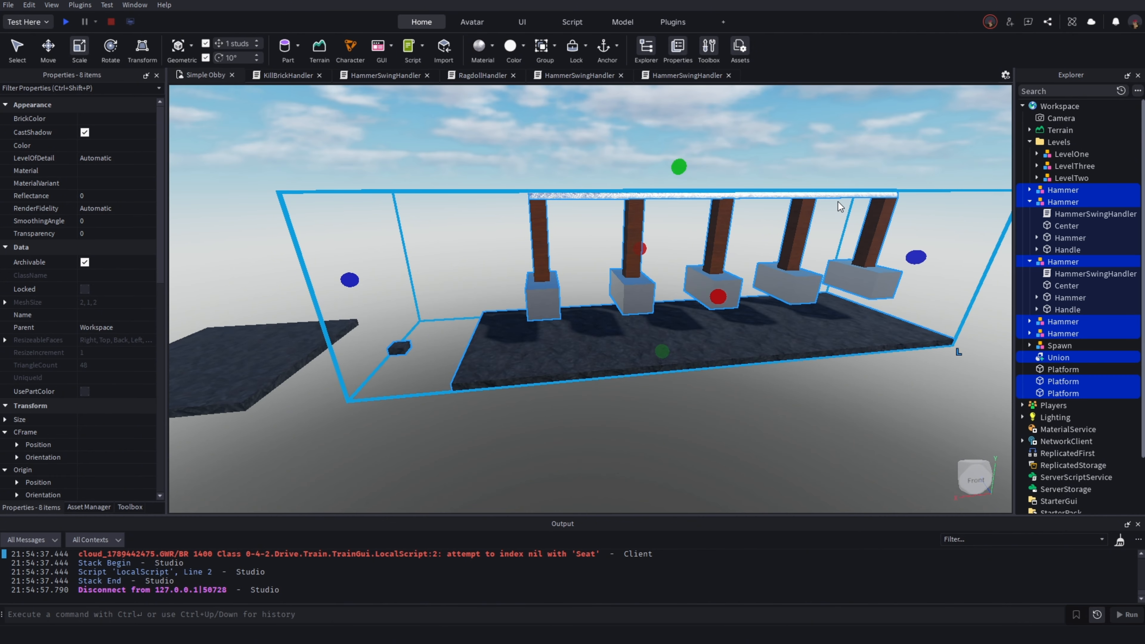
key("ctrl+g")
Rename the grouped model LevelFour and move it into the Levels folder
right_click(1070, 194)
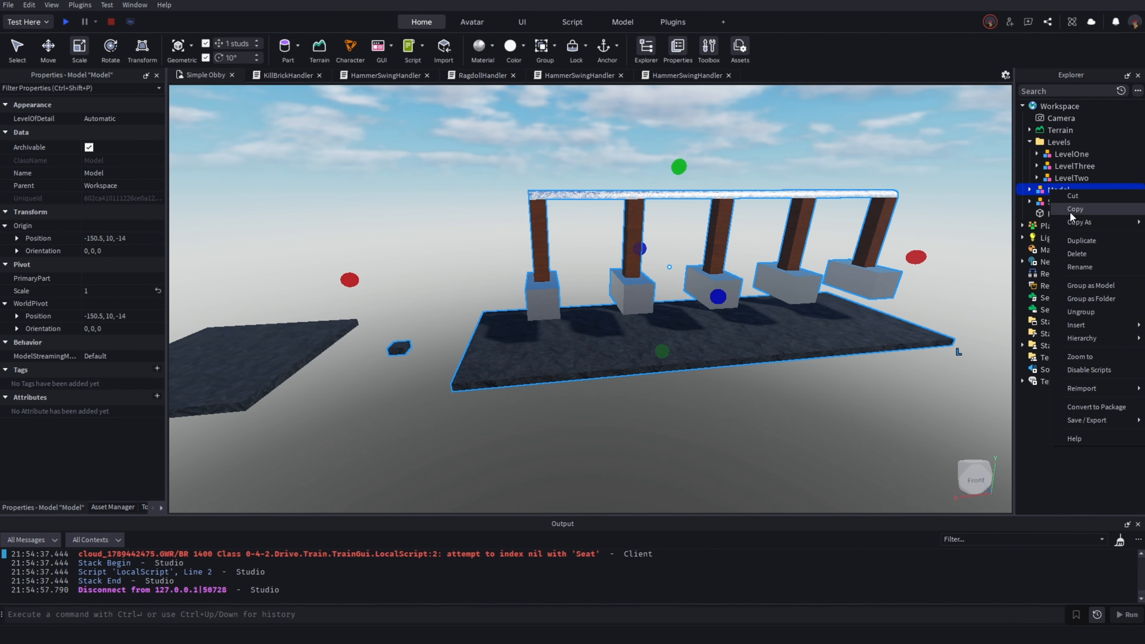
left_click(1080, 267)
type("L")
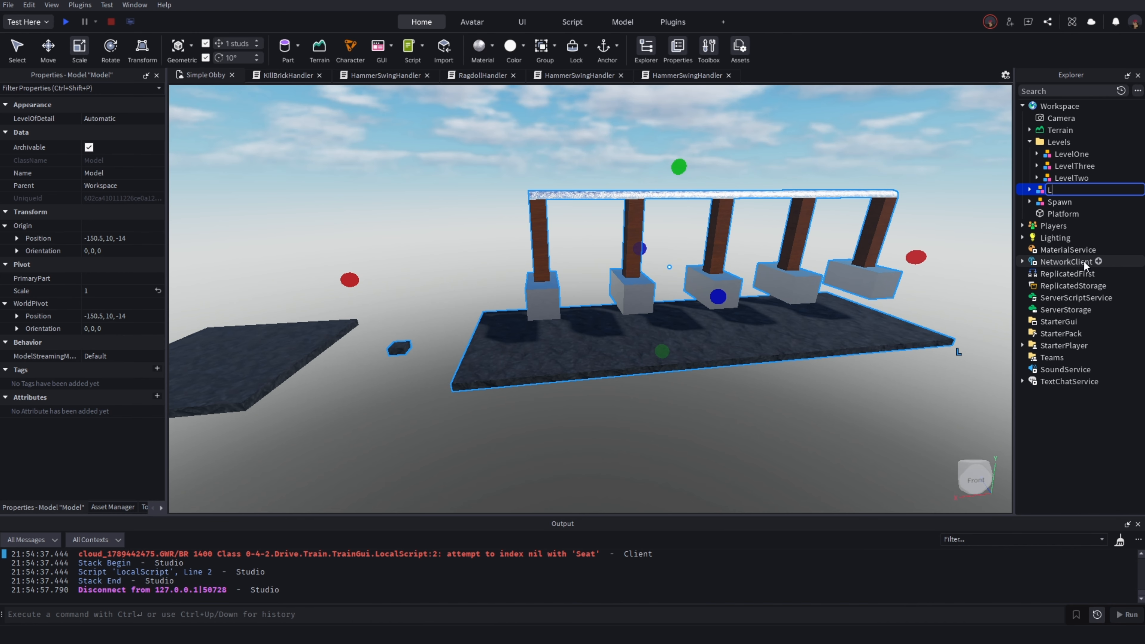
type("evelFour")
key("Return")
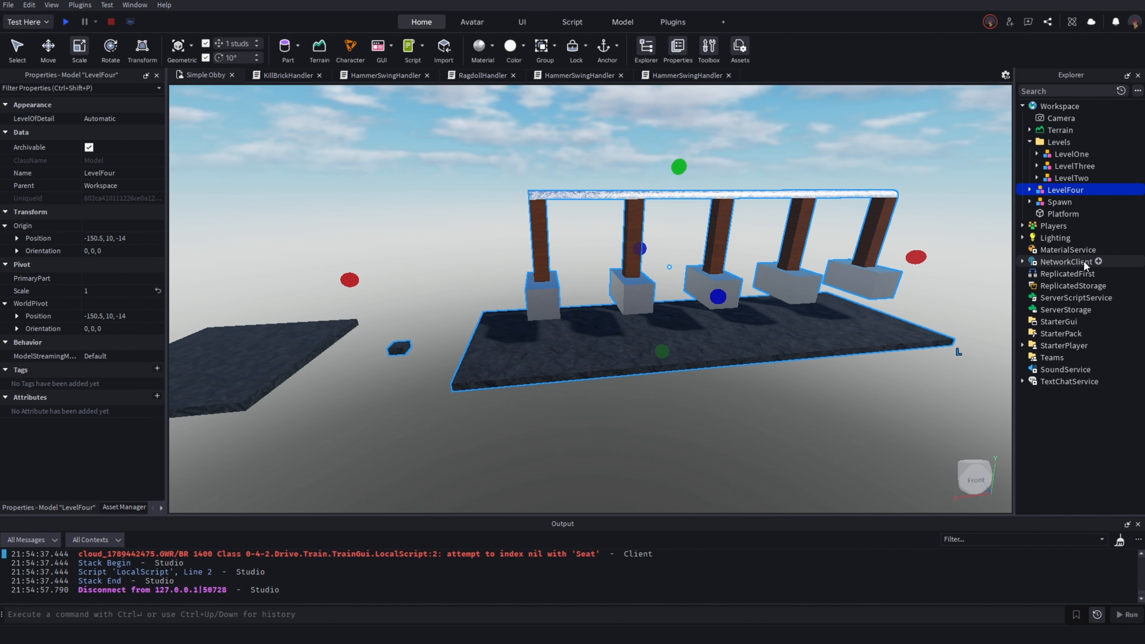
left_click_drag(1057, 192, 1048, 141)
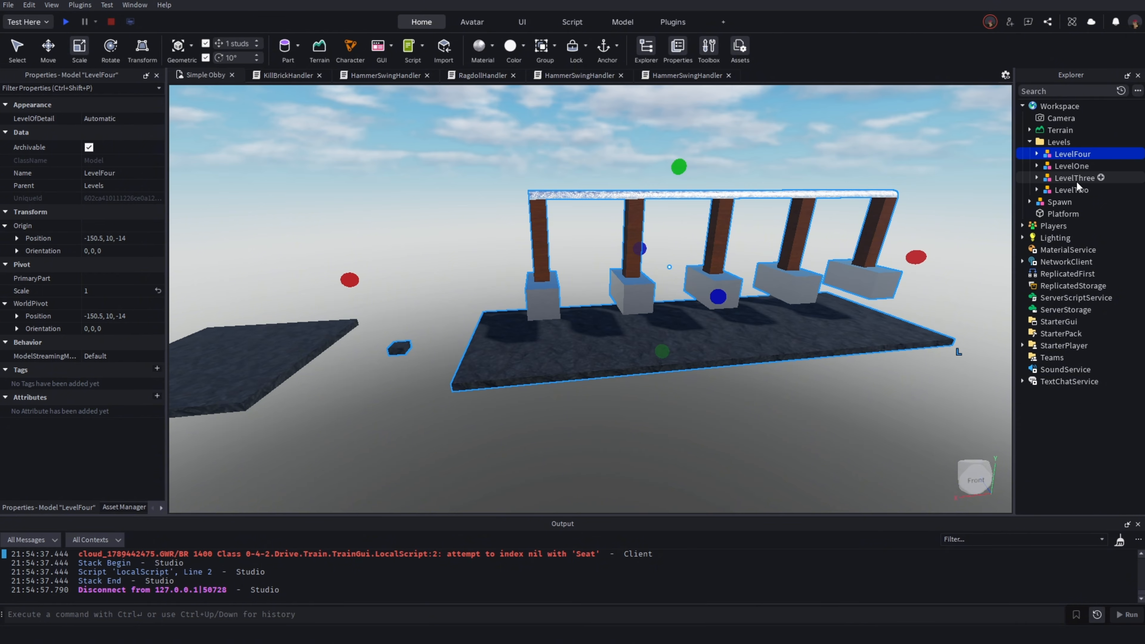
Examine the whole obby course and select the loose large platform between the third level and the hammer level
left_click(992, 205)
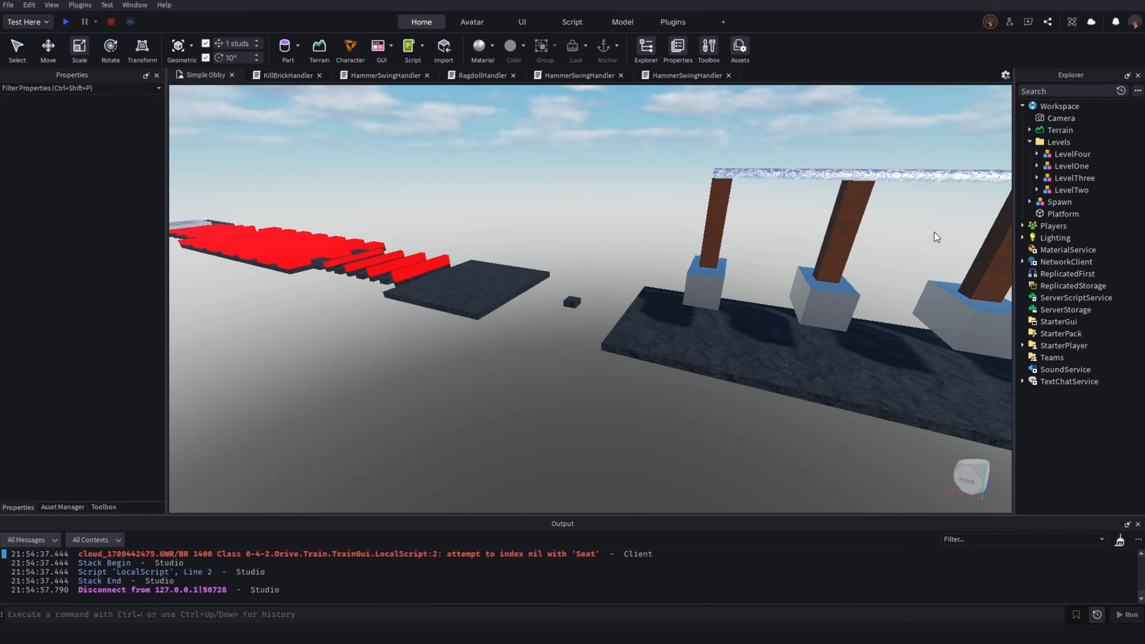
left_click(488, 294)
scroll(599, 269, "down", 10)
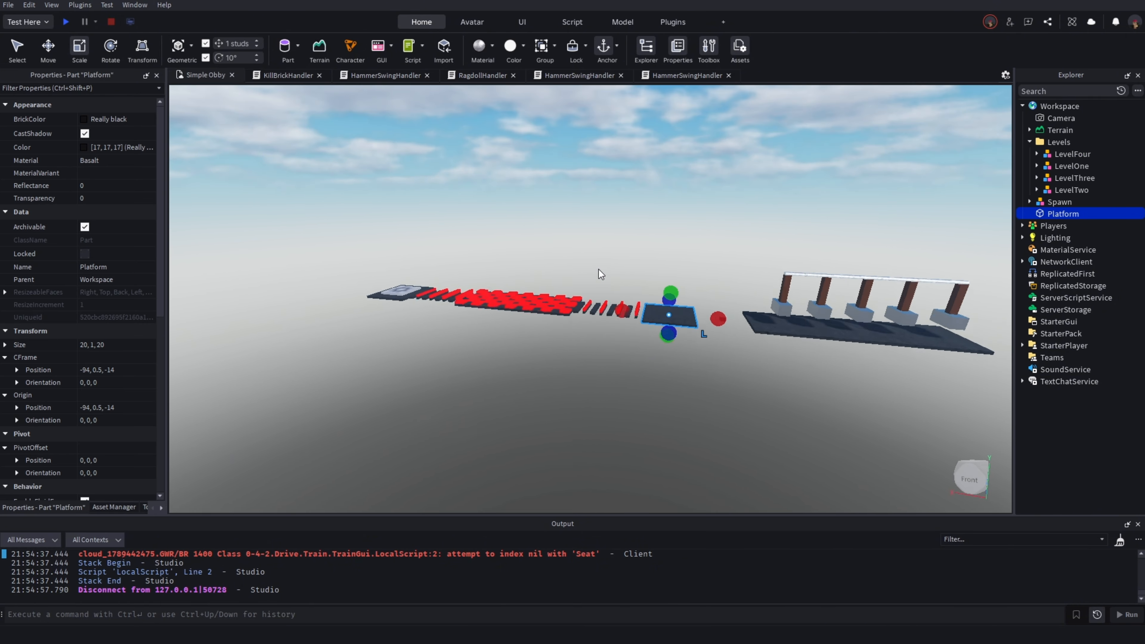
key("a")
key("w")
left_click(623, 236)
key("d")
right_click_drag(668, 243, 668, 243)
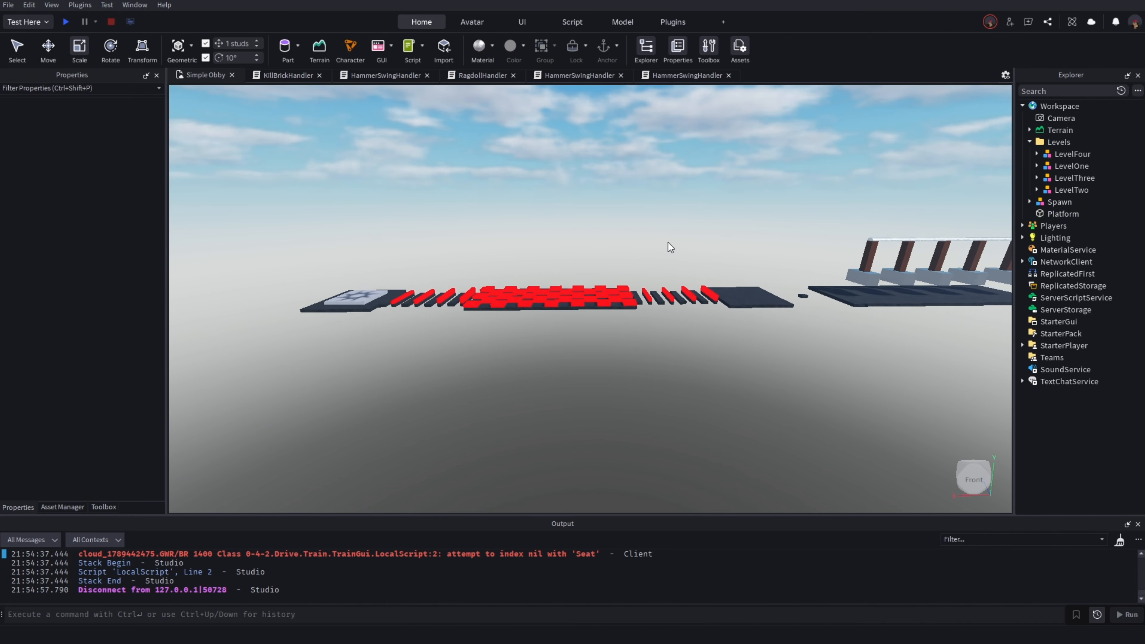
key("w")
left_click(777, 307)
key("s")
key("d")
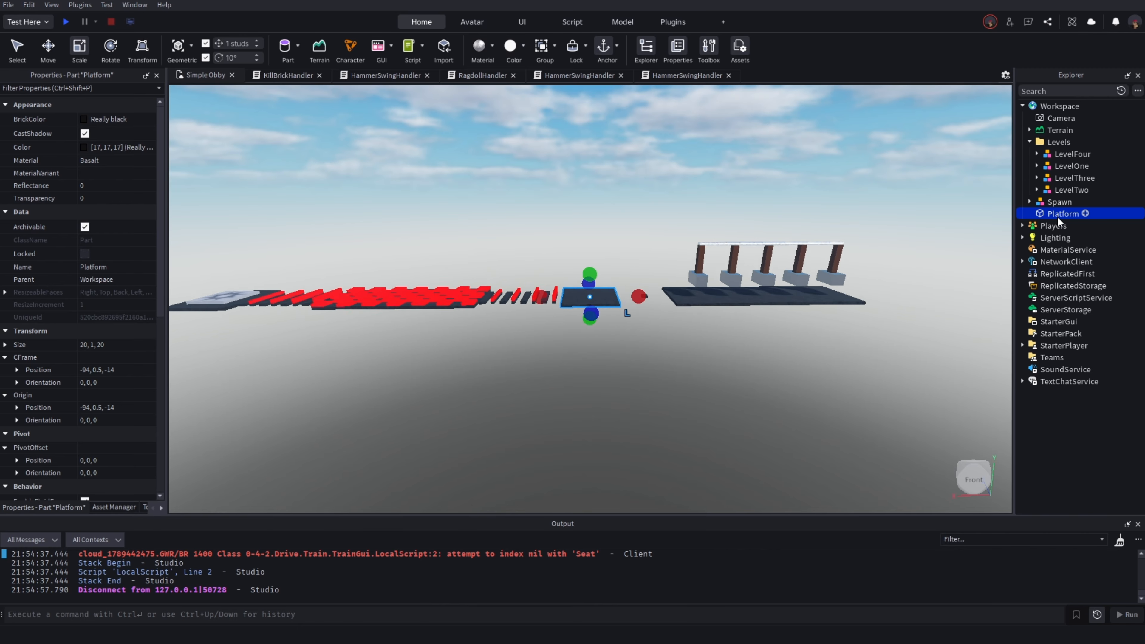
key("w")
key("a")
Add a new folder to the Workspace and name it Checkpoints
left_click(1029, 142)
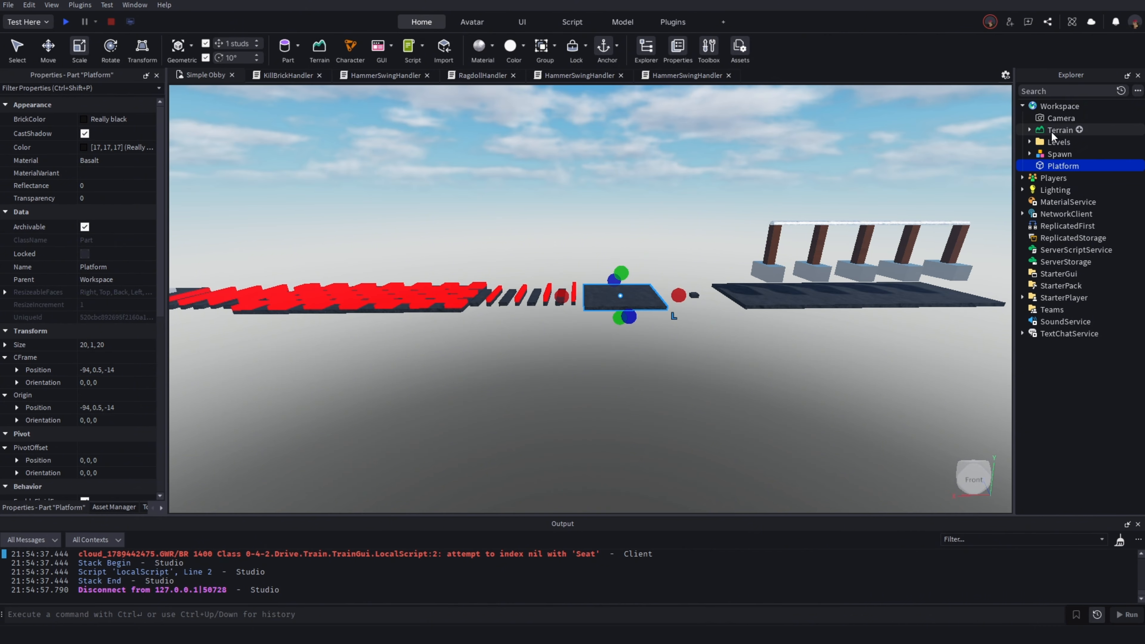
left_click(1084, 105)
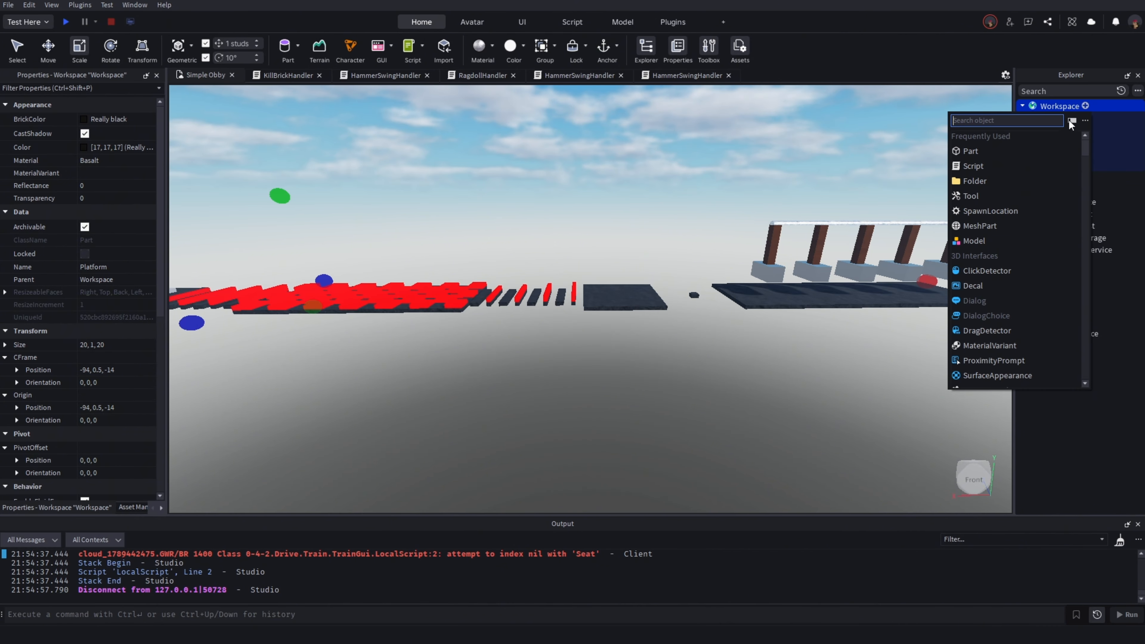
left_click(980, 182)
right_click(1055, 140)
left_click(1077, 221)
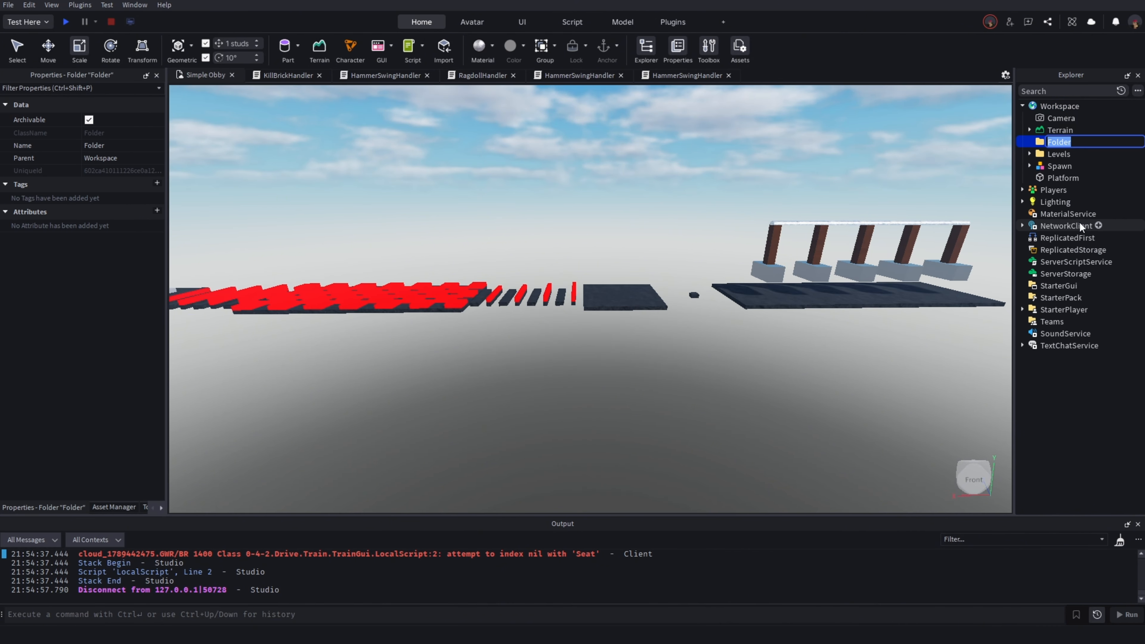
type("PPlatform")
key("BackSpace")
key("BackSpace")
key("BackSpace")
key("BackSpace")
key("BackSpace")
key("BackSpace")
key("BackSpace")
key("BackSpace")
type("Che")
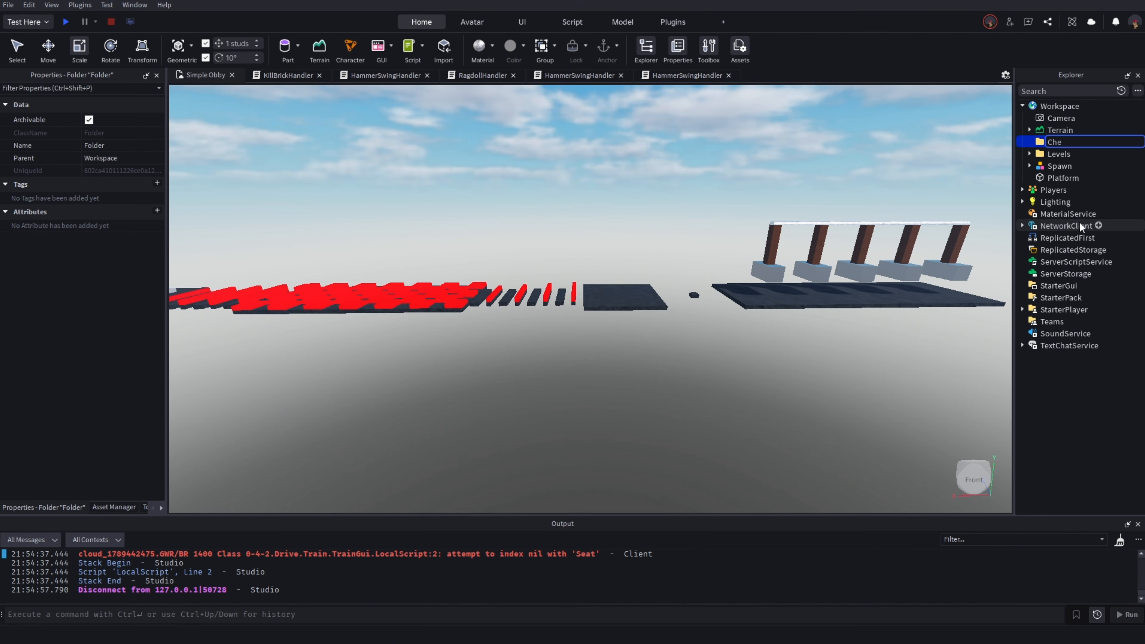
type("ckpoints")
key("Return")
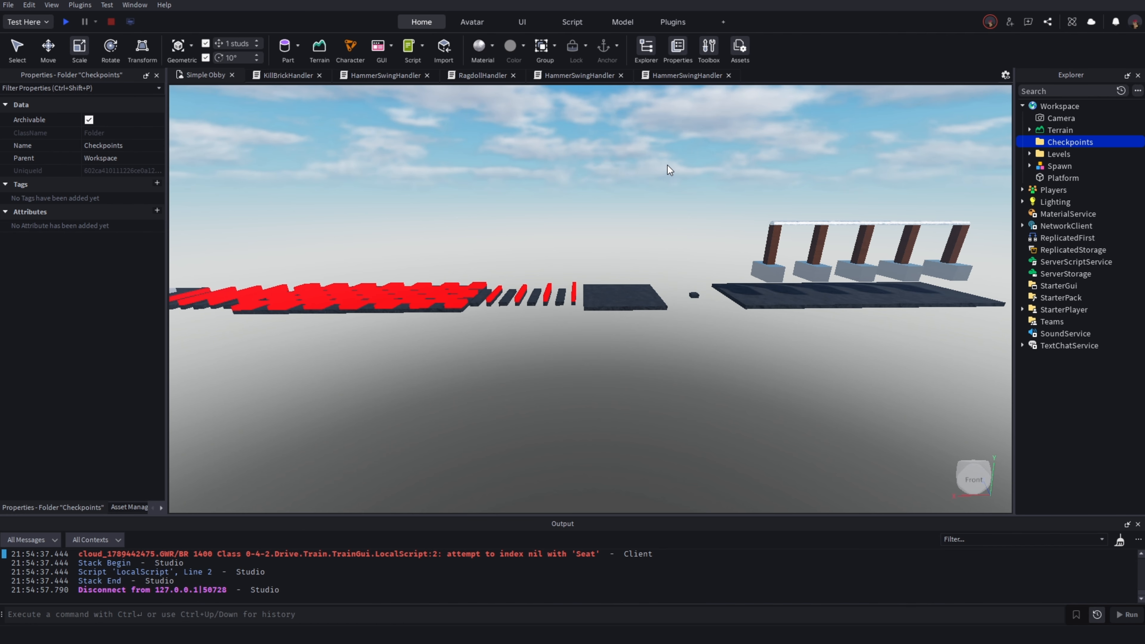
Move the loose large platform into the Checkpoints folder and rename it Checkpoint1
left_click(665, 171)
left_click(1048, 175)
left_click_drag(1048, 176, 1055, 141)
left_click(663, 134)
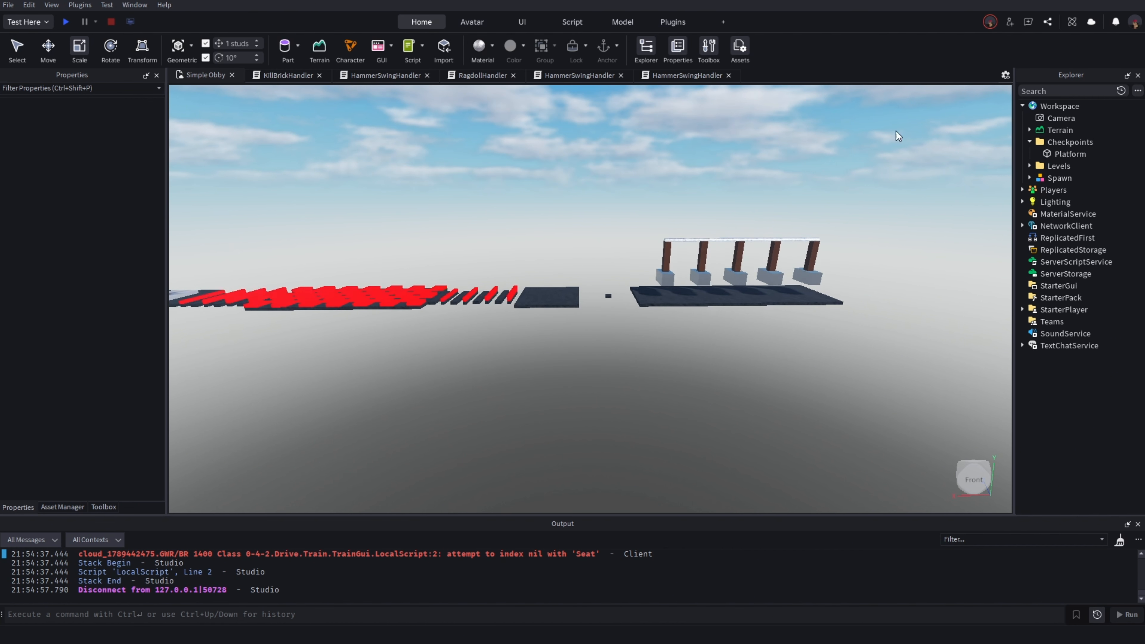
left_click(1029, 142)
scroll(872, 356, "down", 10)
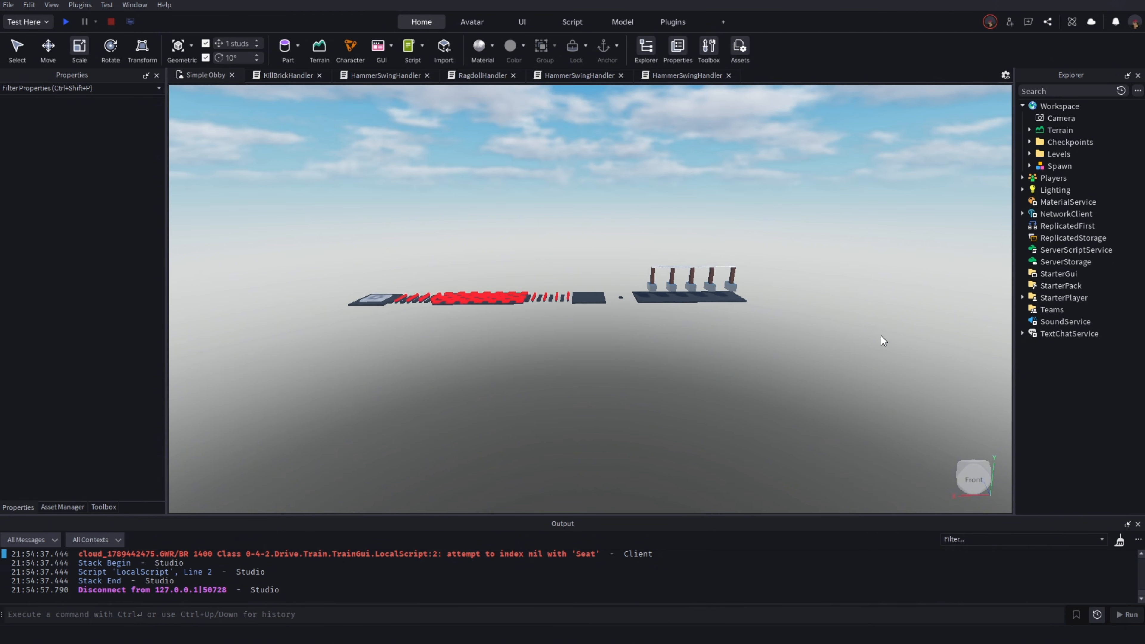
left_click(1029, 141)
double_click(1066, 155)
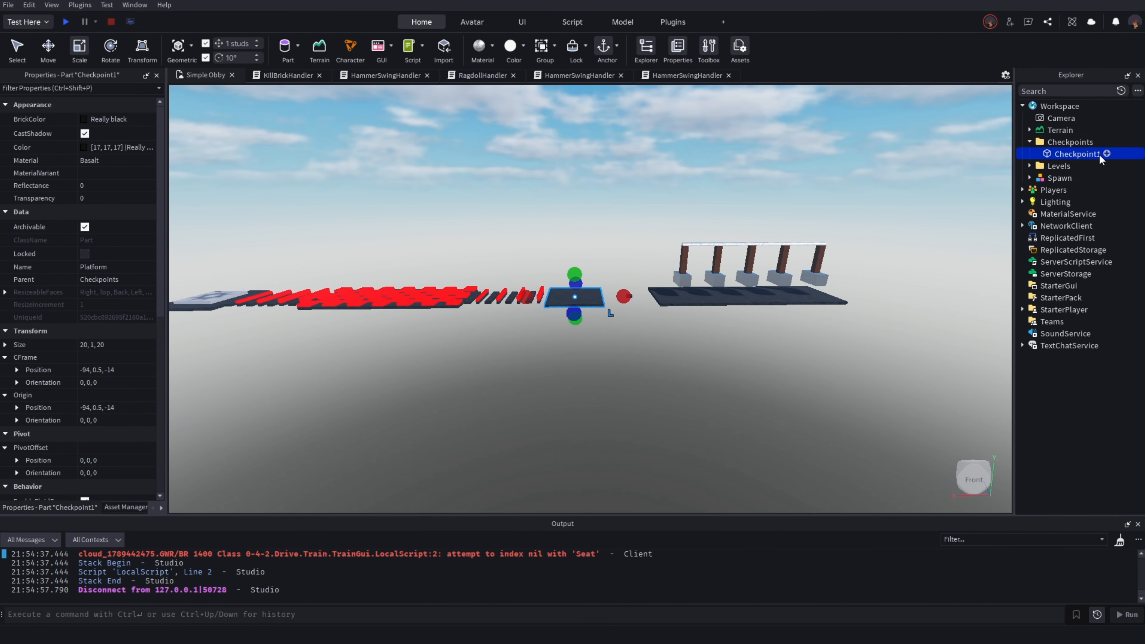
Examine the course along its front side, from the spawn platform past the checkpoint platform to the hammers, and collapse the Checkpoints folder
left_click(941, 193)
key("s")
key("a")
key("w")
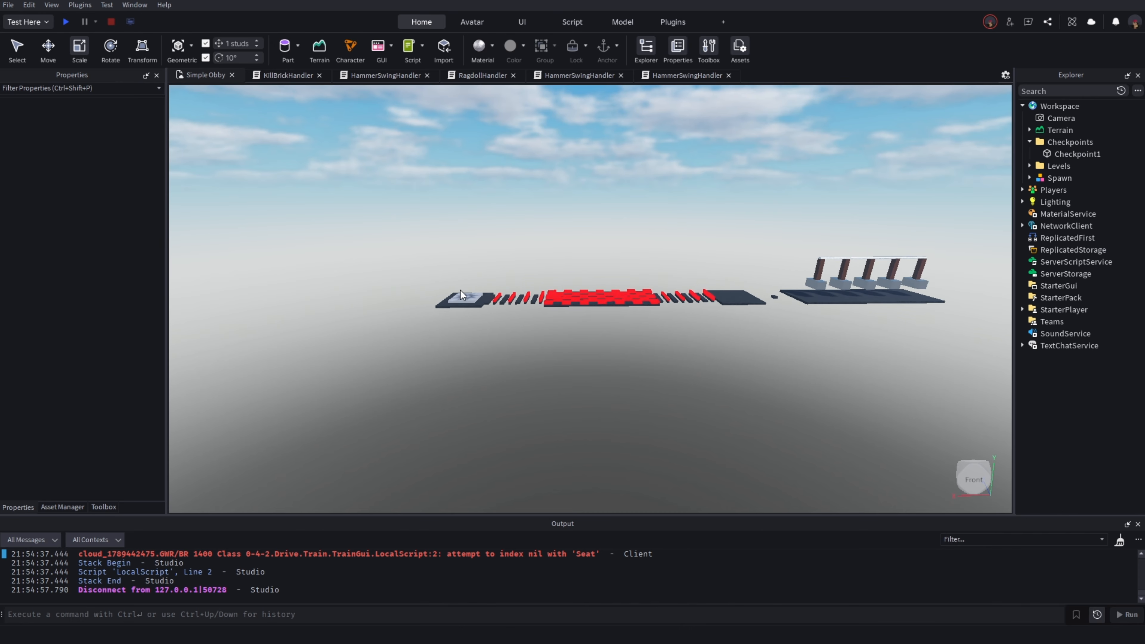
key("d")
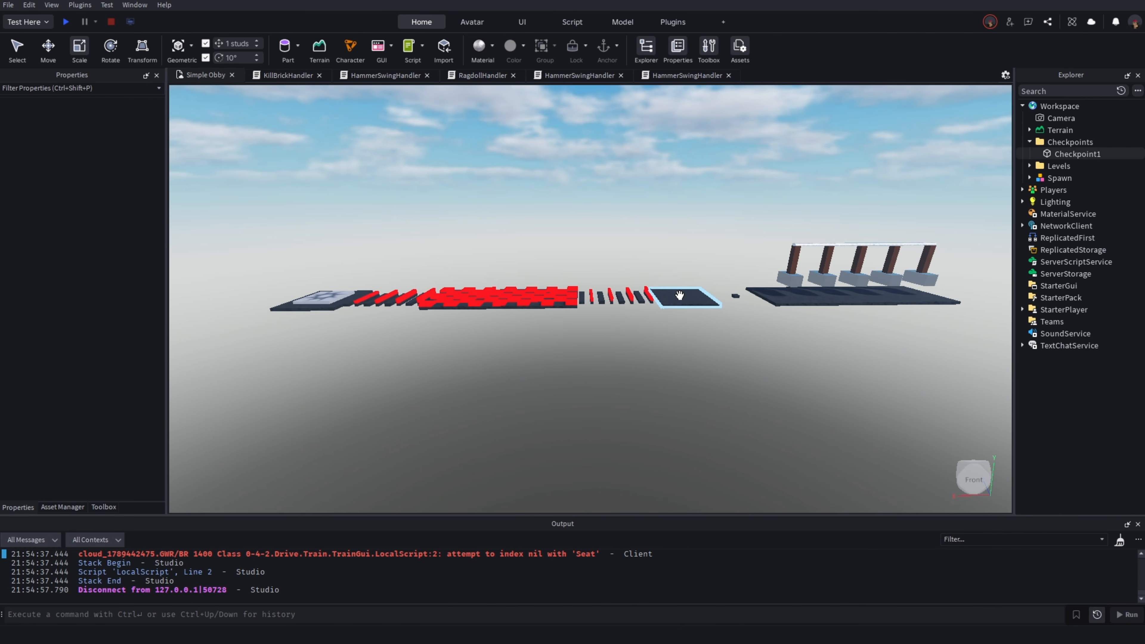
key("d")
key("s")
key("a")
key("w")
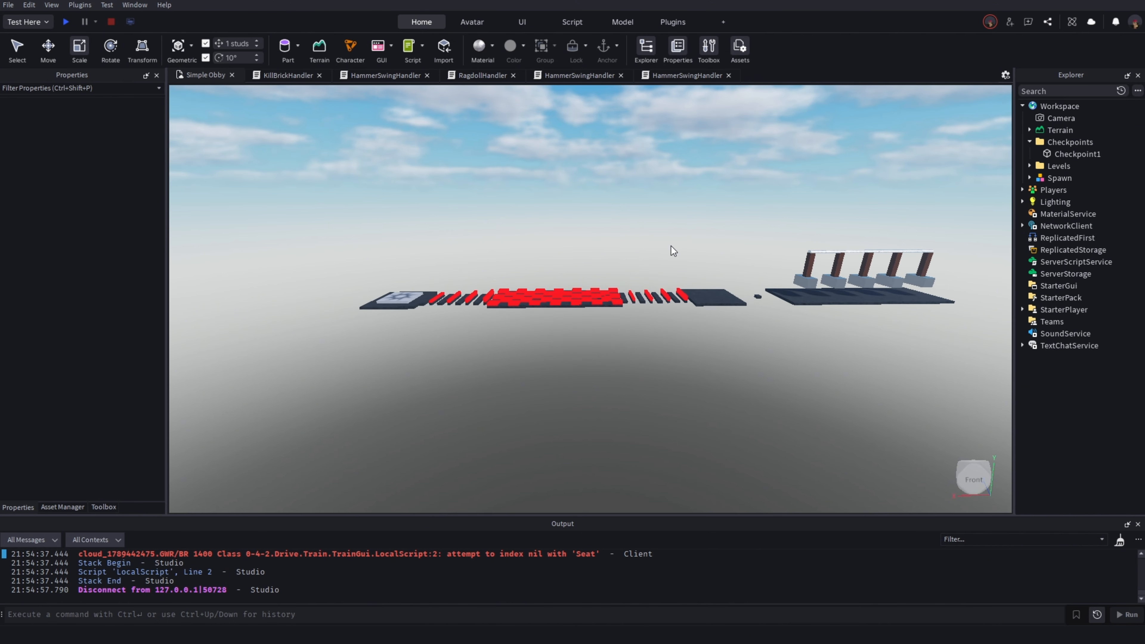
key("d")
key("s")
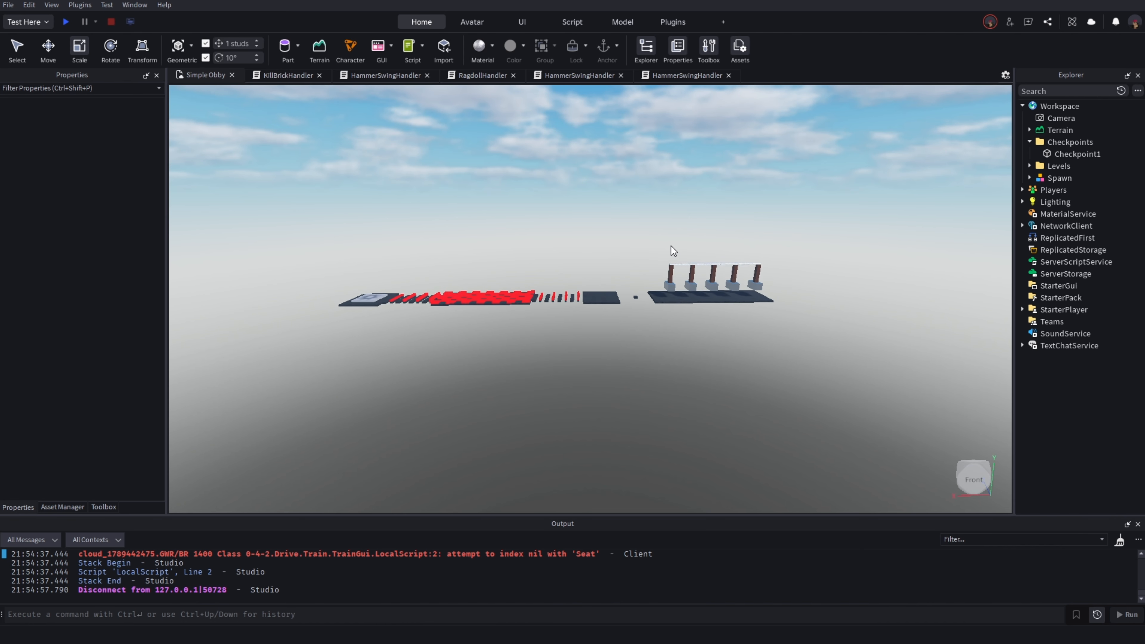
key("w")
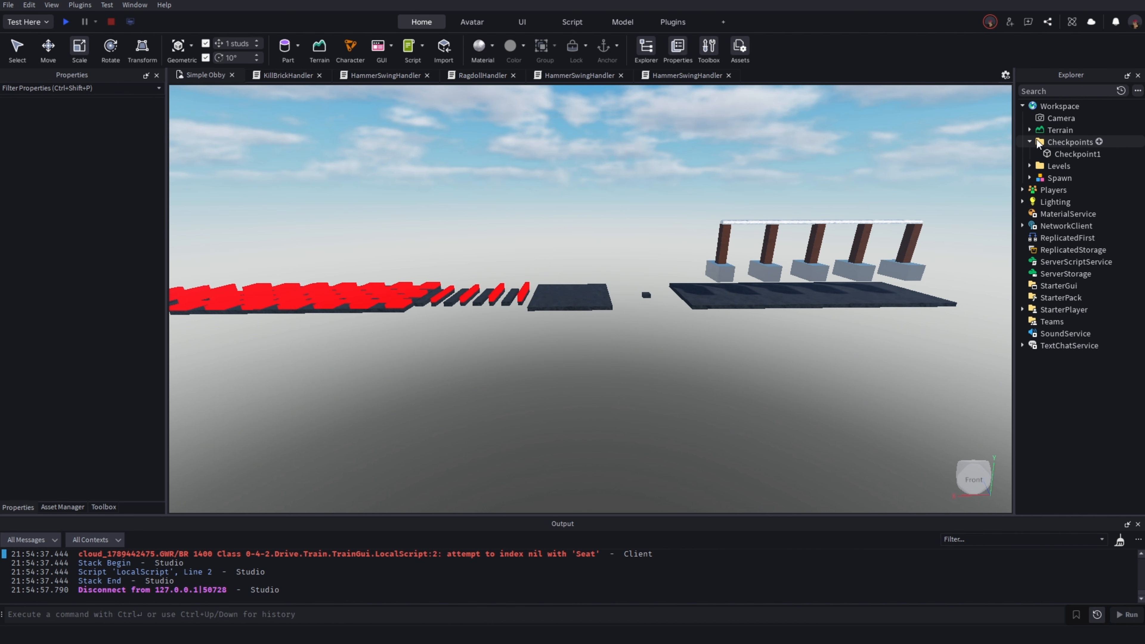
left_click(1029, 142)
Examine the course from behind and the spawn platform from close above
mouse_move(859, 142)
right_mouse_down()
mouse_move(865, 128)
mouse_move(852, 125)
right_mouse_up()
key("s")
key("w")
key("w")
key("w")
key("s")
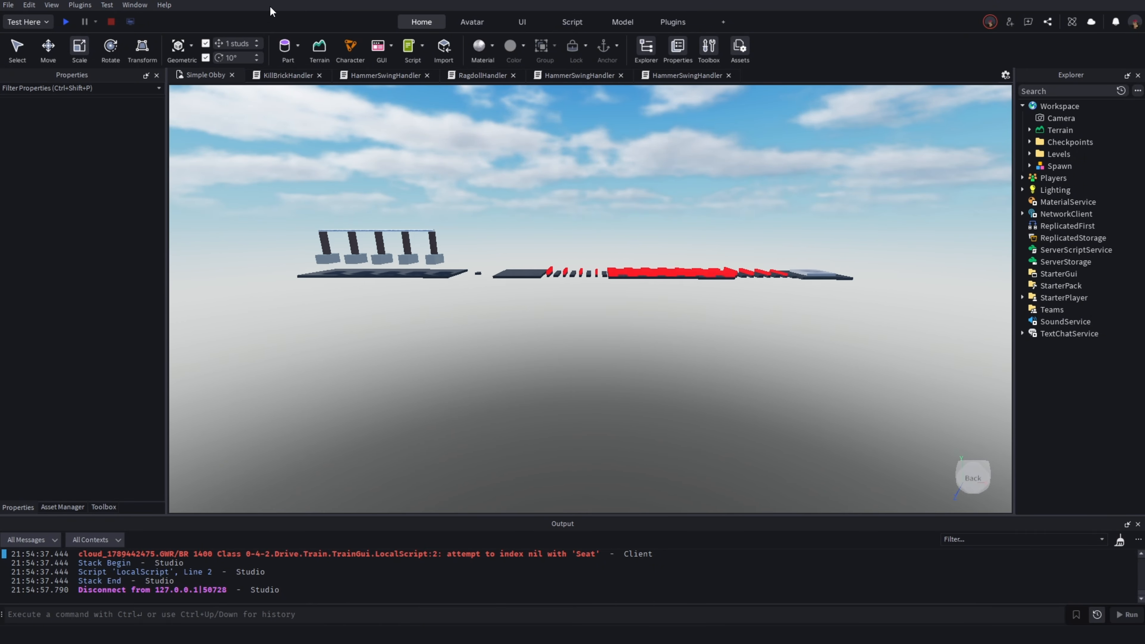
key("d")
key("w")
key("w")
right_click_drag(633, 93, 633, 93)
key("s")
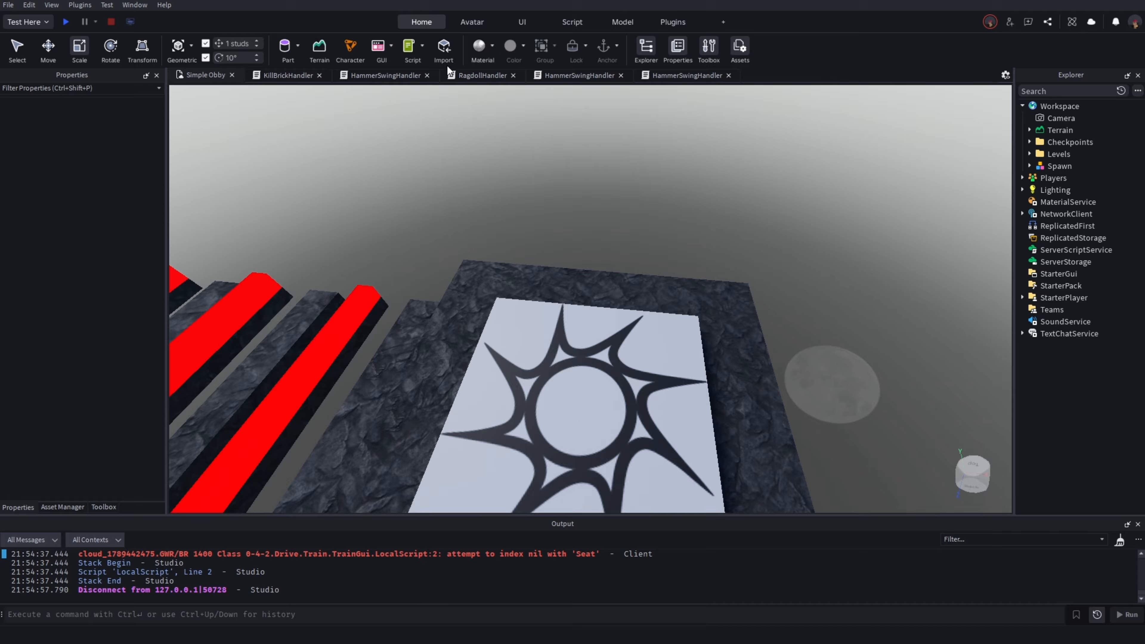
Start a play test from the spawn platform and jump the character over the first red bars onto the checkered kill-brick floor
left_click(65, 22)
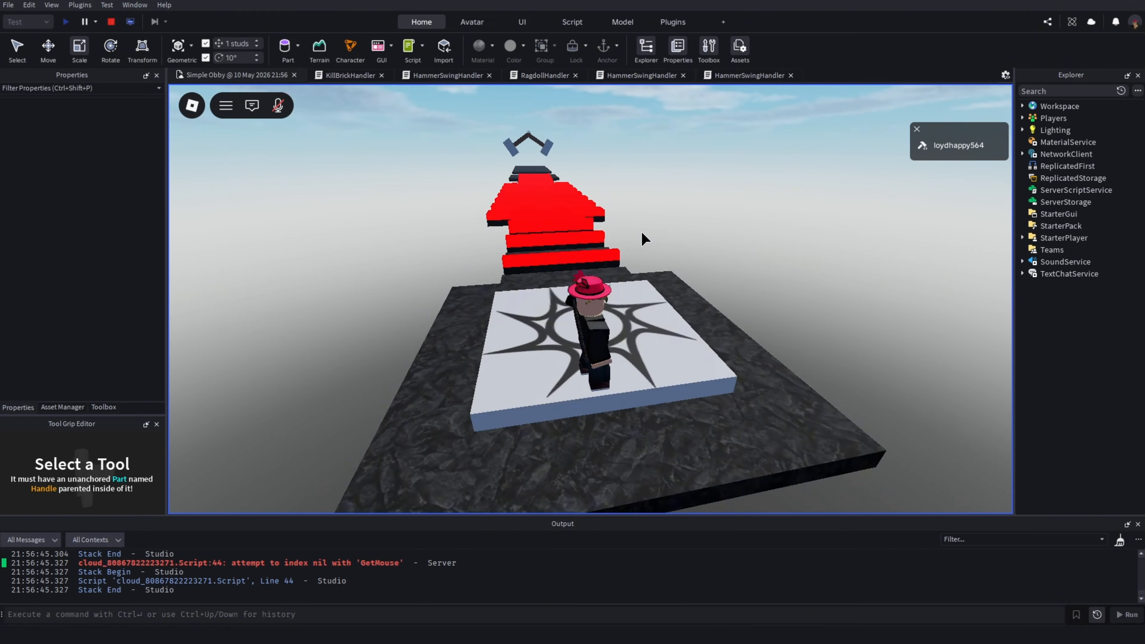
key("w")
right_click_drag(642, 232, 636, 186)
key("w")
key("space")
key("space")
key("w")
key("space")
key("space")
key("w")
key("space")
key("space")
key("w")
key("space")
key("space")
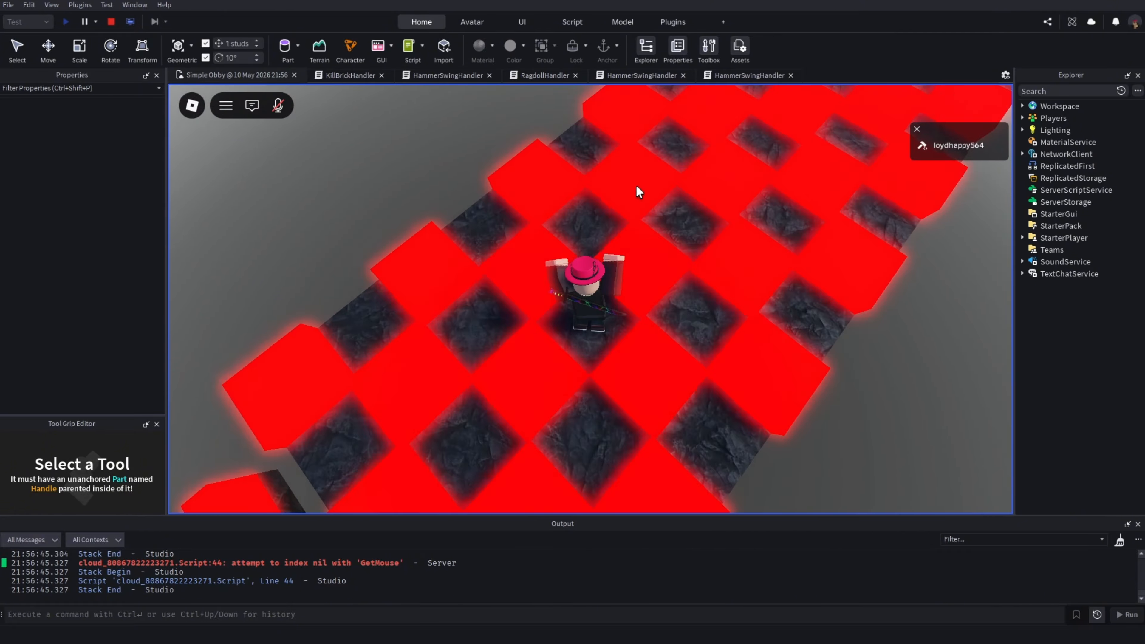
Try to jump the character across the remaining dark tiles of the checkered floor
key("w")
key("space")
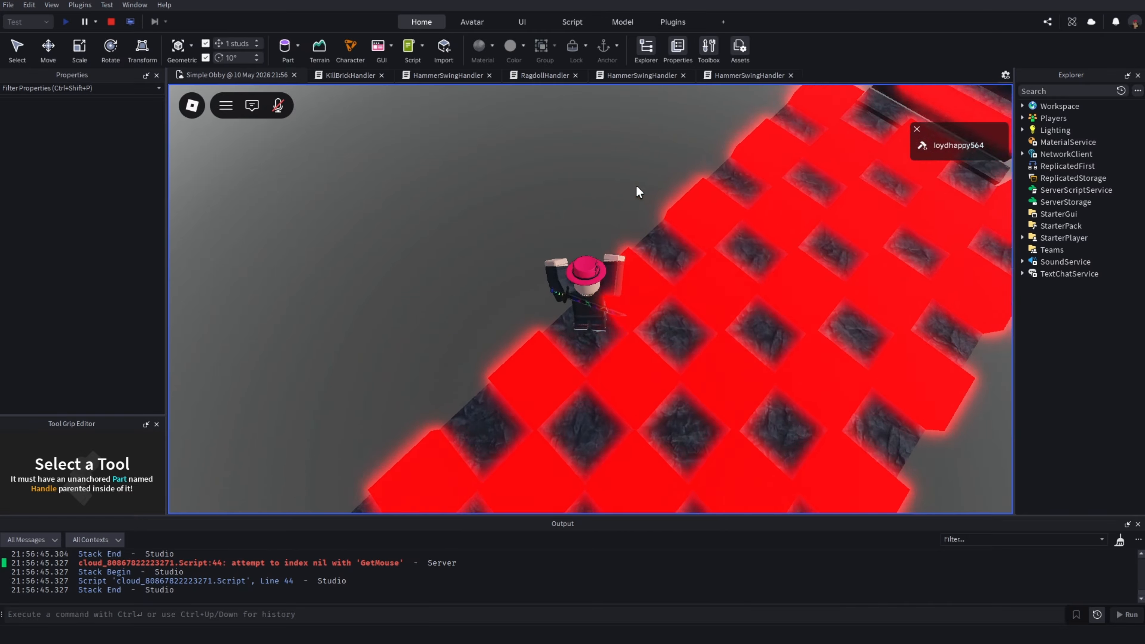
right_click_drag(636, 187, 636, 186)
key("w")
key("space")
key("space")
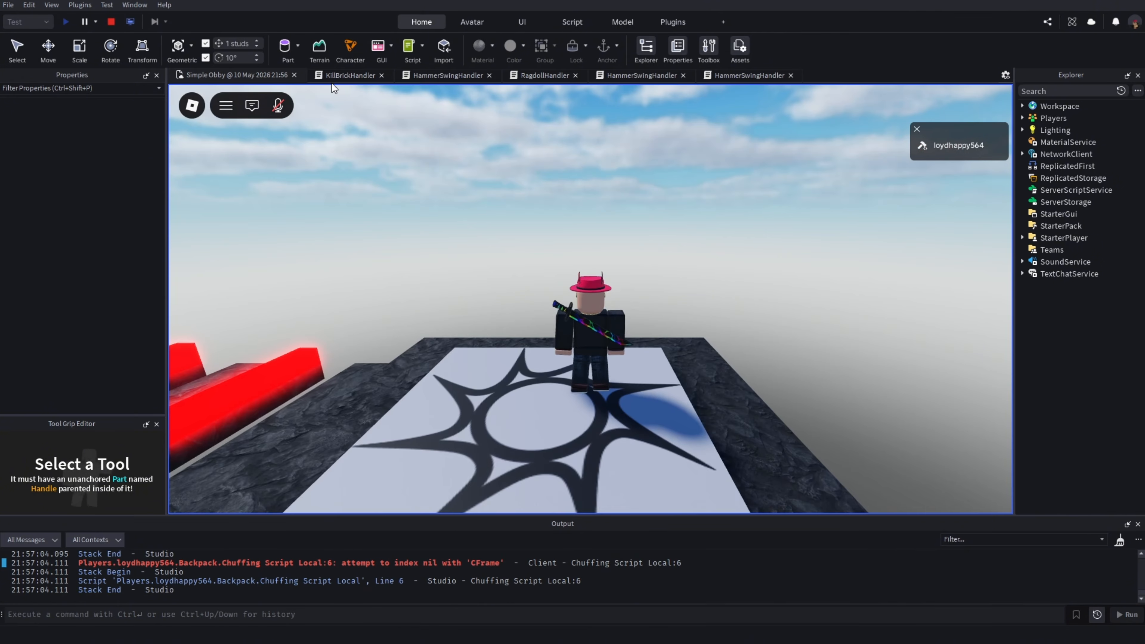
Jump the respawned character over the first red bars again and onto the checkered floor
key("w")
key("space")
right_click_drag(612, 197, 612, 196)
key("space")
key("w")
key("space")
key("w")
key("space")
key("space")
key("w")
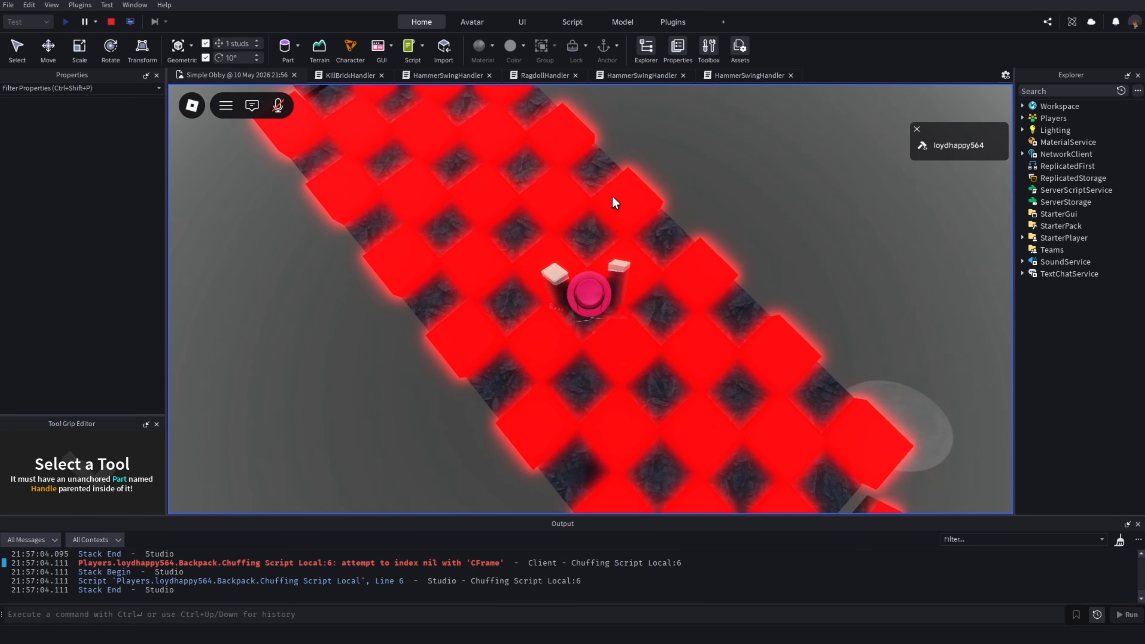
Jump the character from dark tile to dark tile along the checkered floor
key("space")
key("w")
key("w")
key("space")
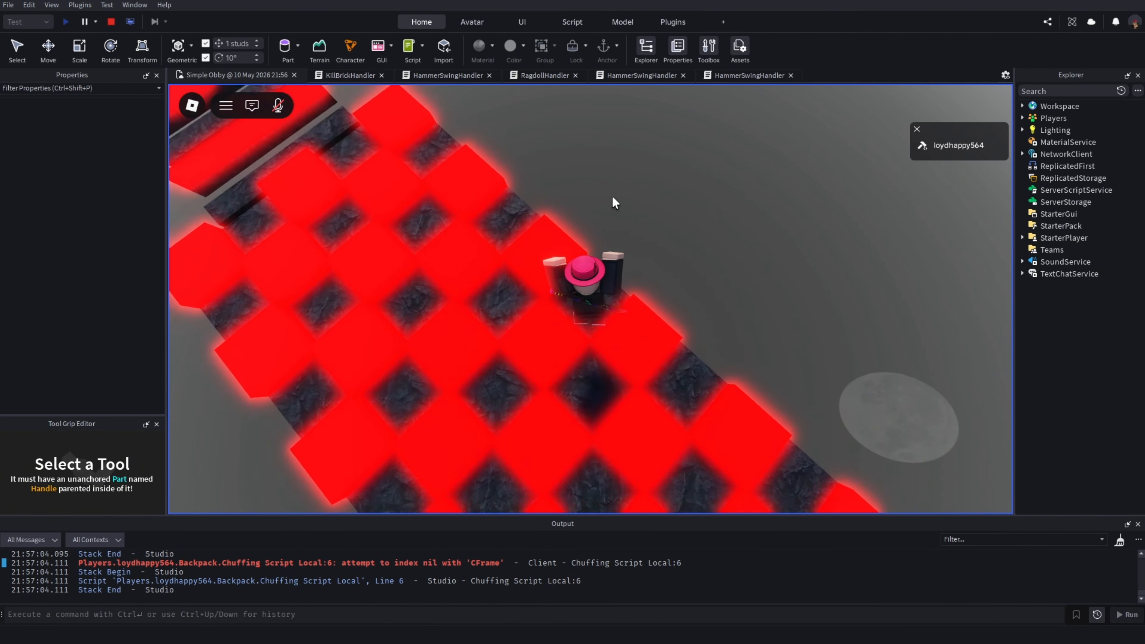
right_click_drag(612, 196, 612, 197)
key("space")
key("w")
key("space")
key("w")
Jump the character over the last red bars, cross the checkpoint platform and reach the small stepping block before the hammers
key("w")
key("space")
key("w")
key("w")
key("space")
key("w")
key("space")
key("w")
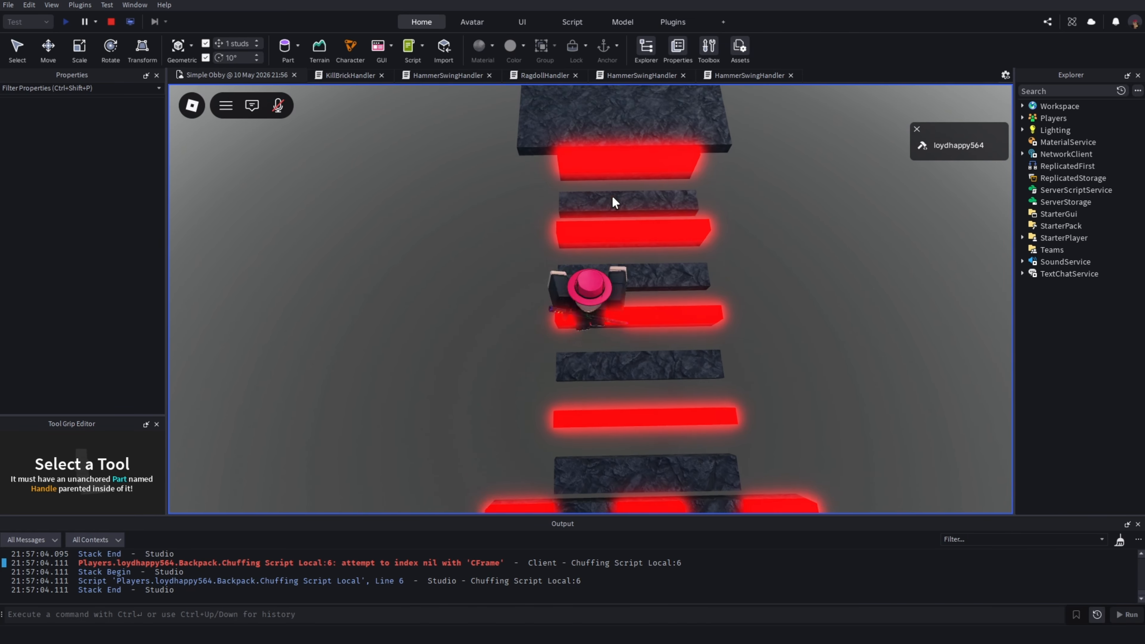
key("space")
key("w")
key("w")
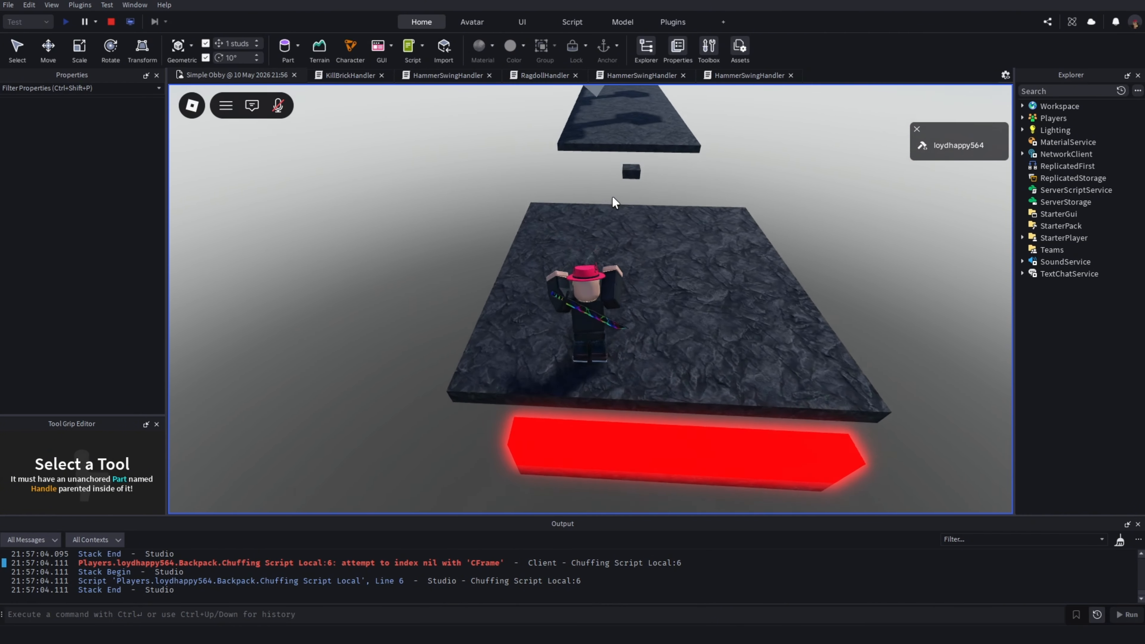
key("w")
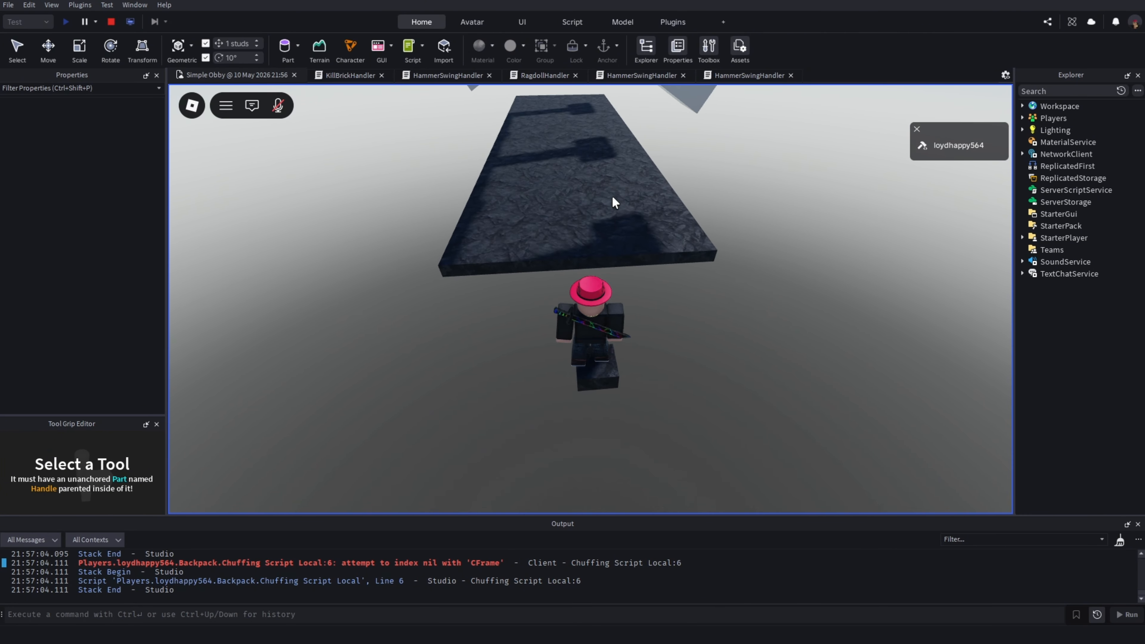
Walk the character along the long platform among the swinging hammers, view them from below, and end the play test
right_click_drag(612, 197, 613, 199)
key("a")
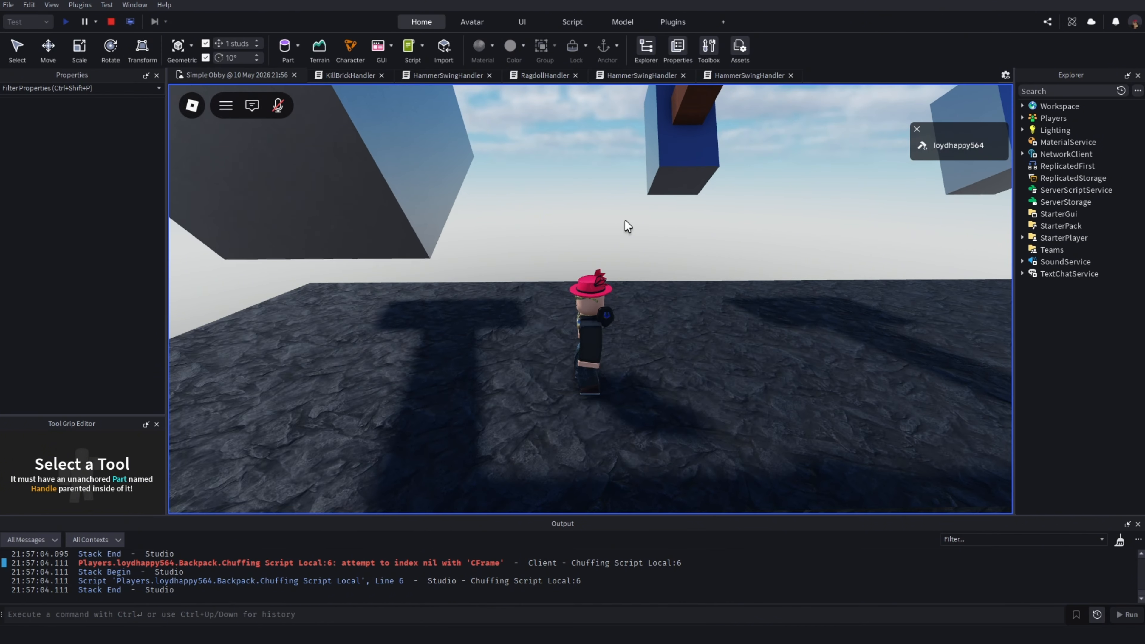
key("a")
key("d")
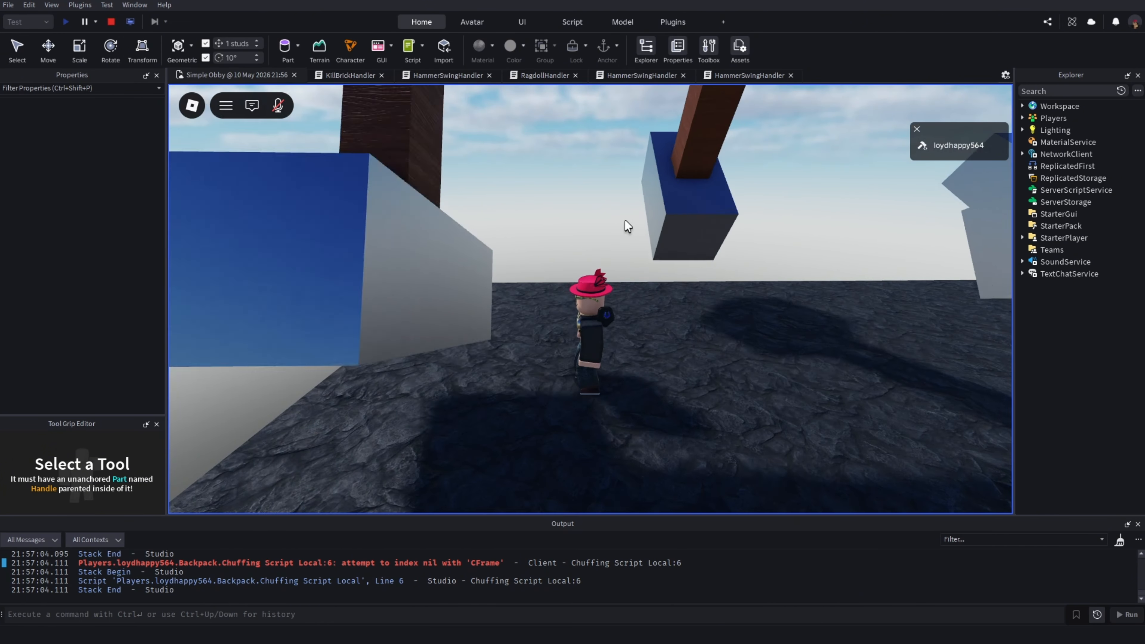
key("a")
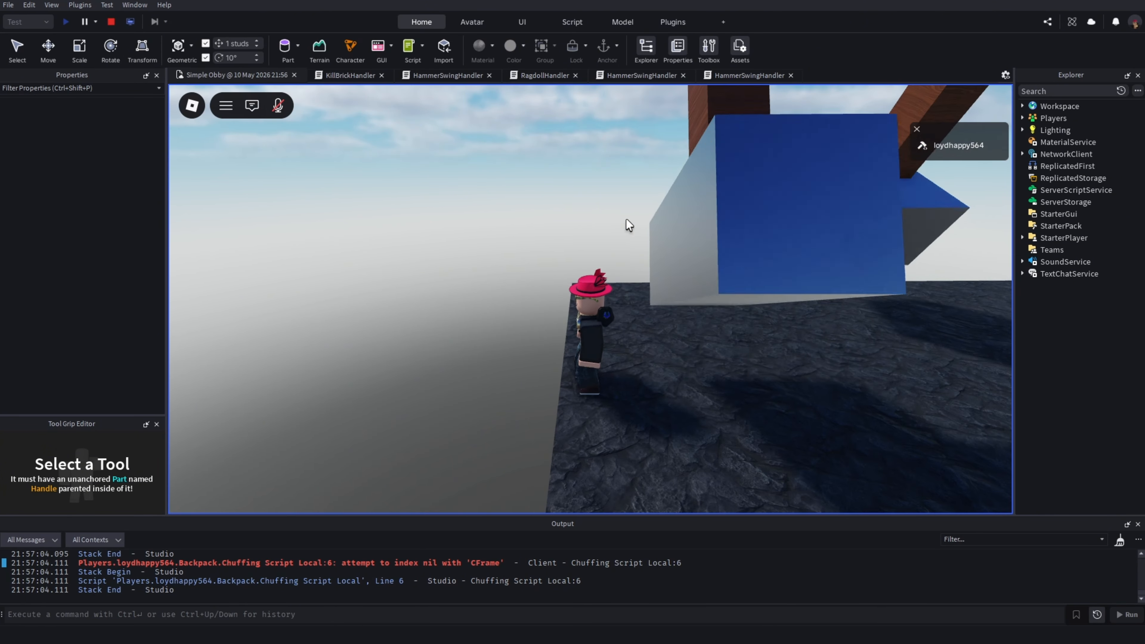
right_click_drag(625, 219, 626, 217)
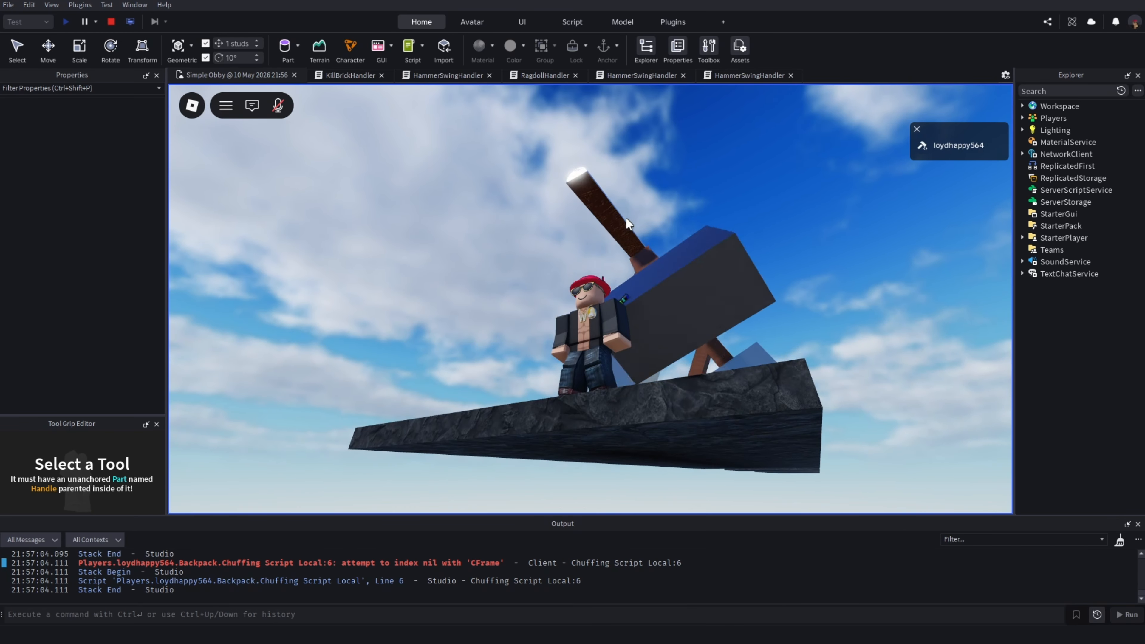
left_click(114, 23)
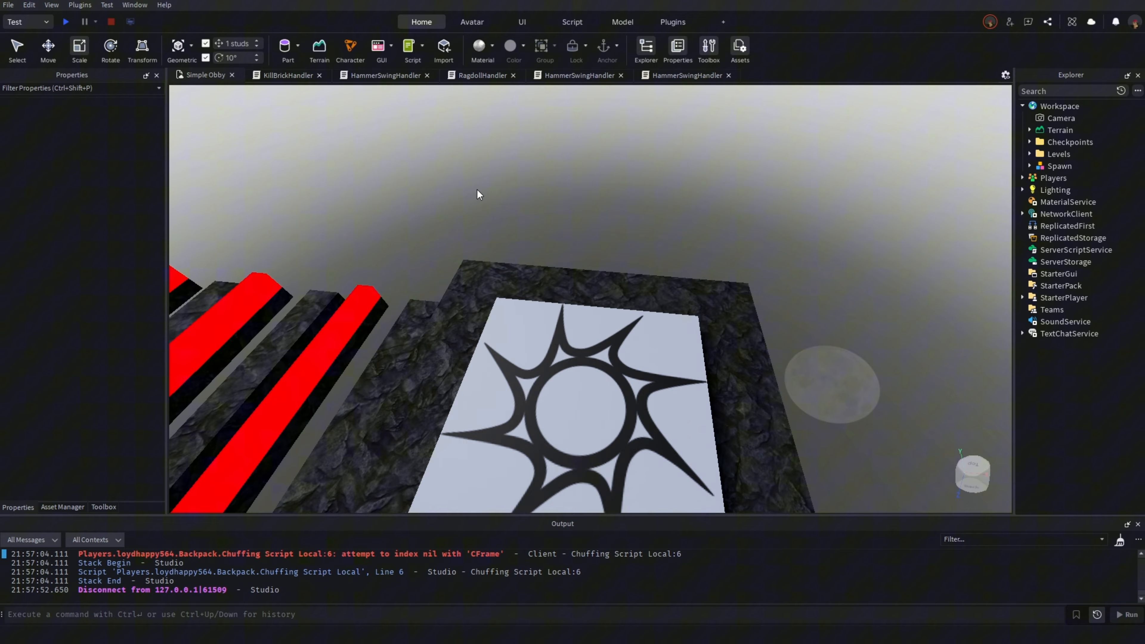
Select the LevelFour hammer model and expand it to list its contents
right_click_drag(501, 198, 510, 194)
key("w")
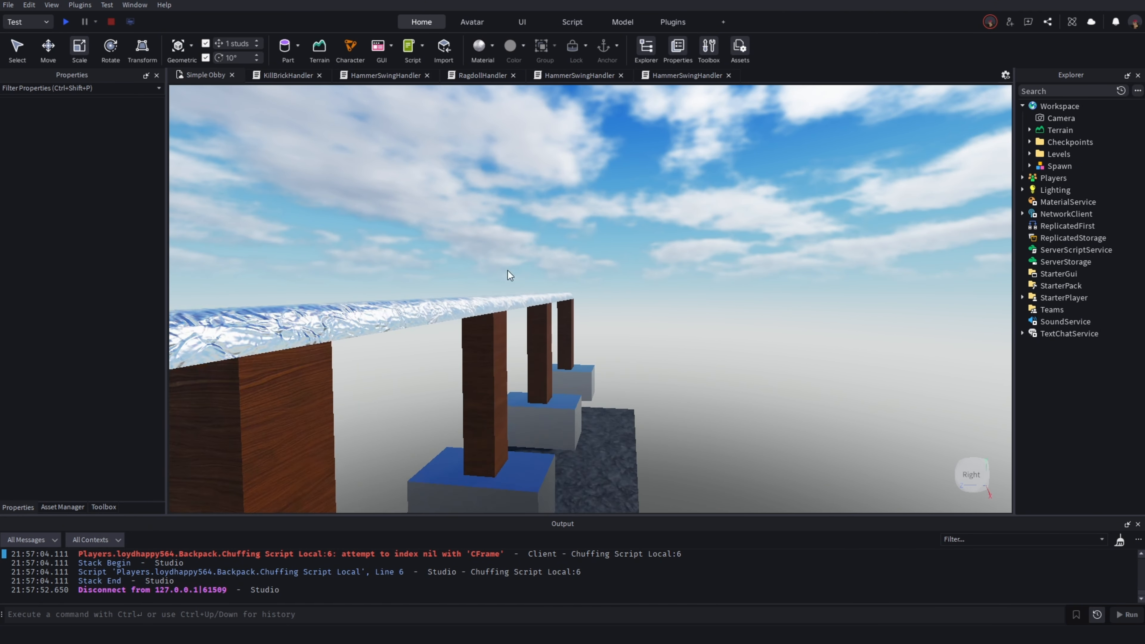
left_click(481, 308)
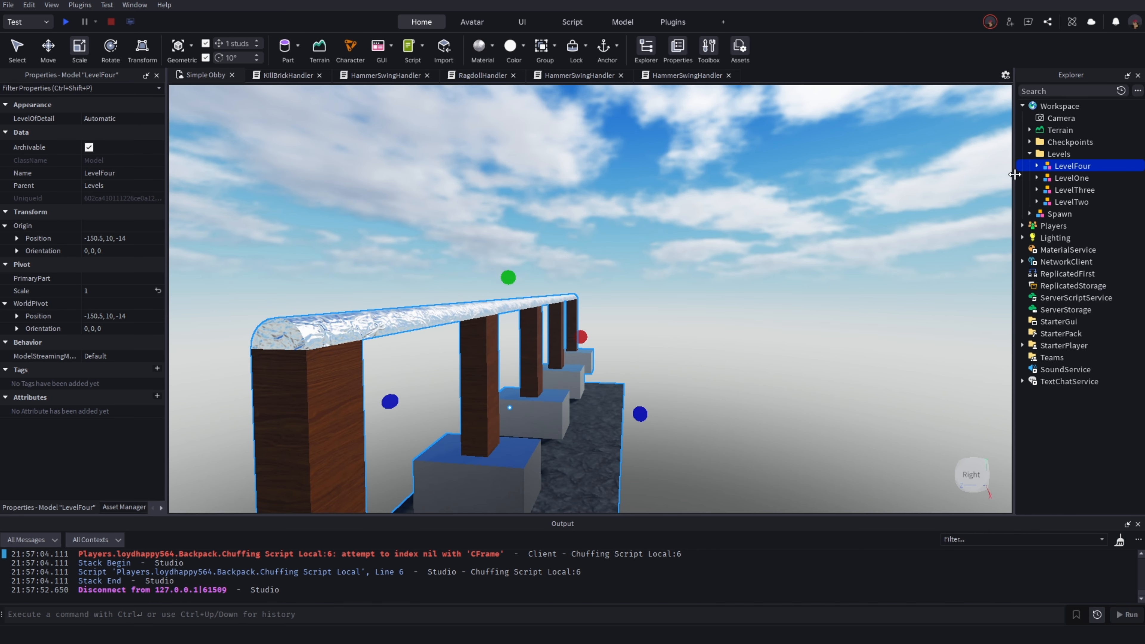
left_click(1036, 165)
left_click(844, 314)
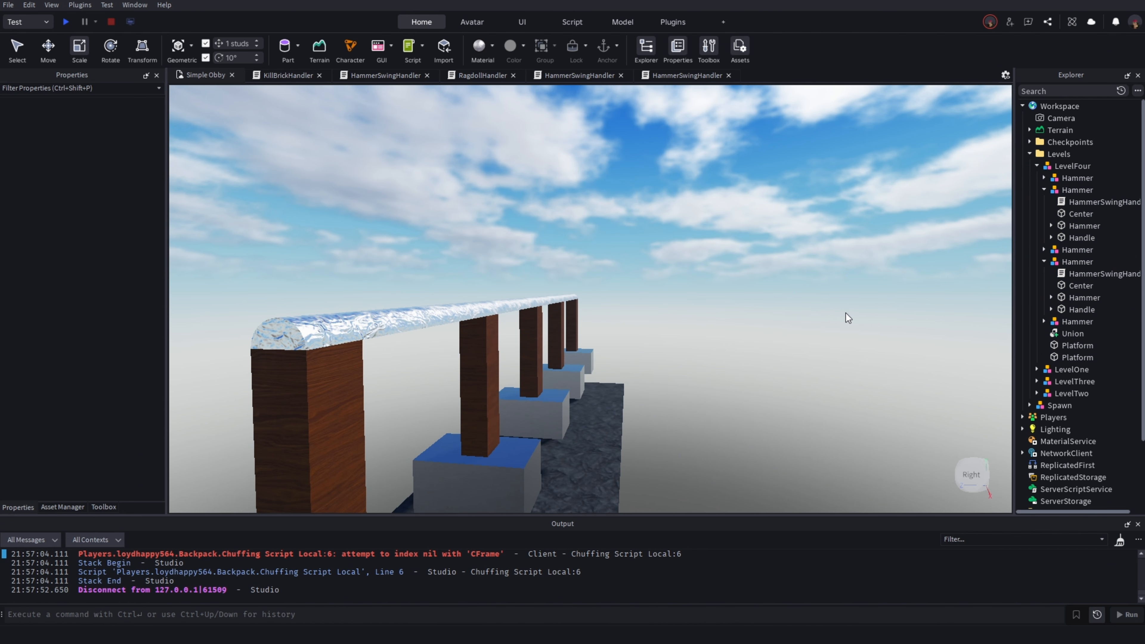
Turn off CanCollide for the foil Union beam that runs above the hammers in LevelFour
right_click_drag(845, 313, 600, 331)
left_click(508, 303)
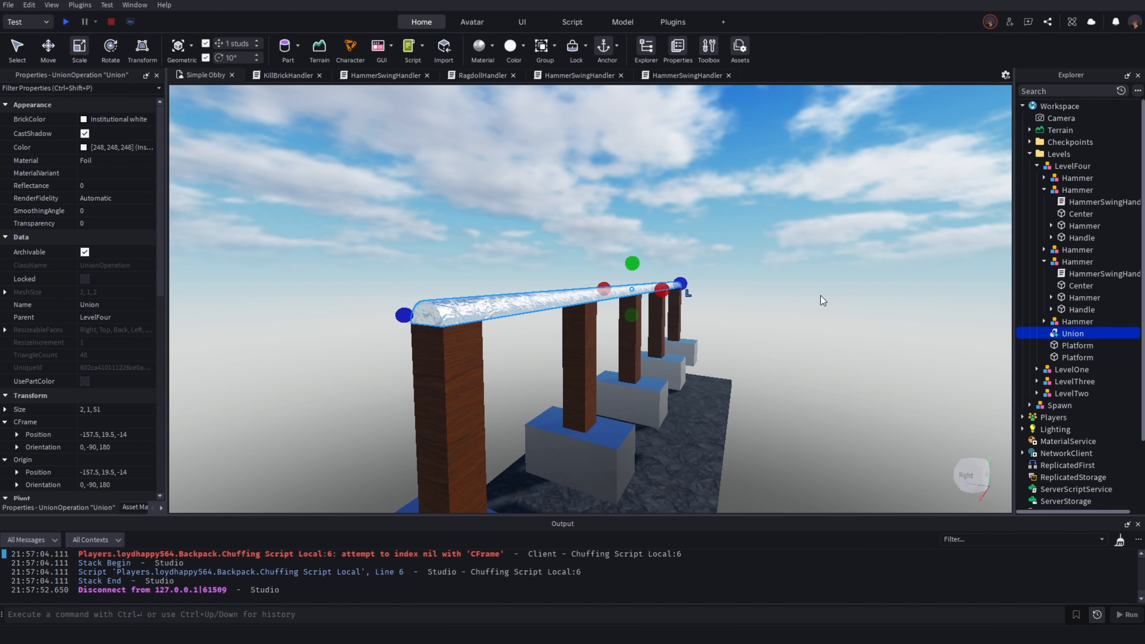
right_click(1064, 335)
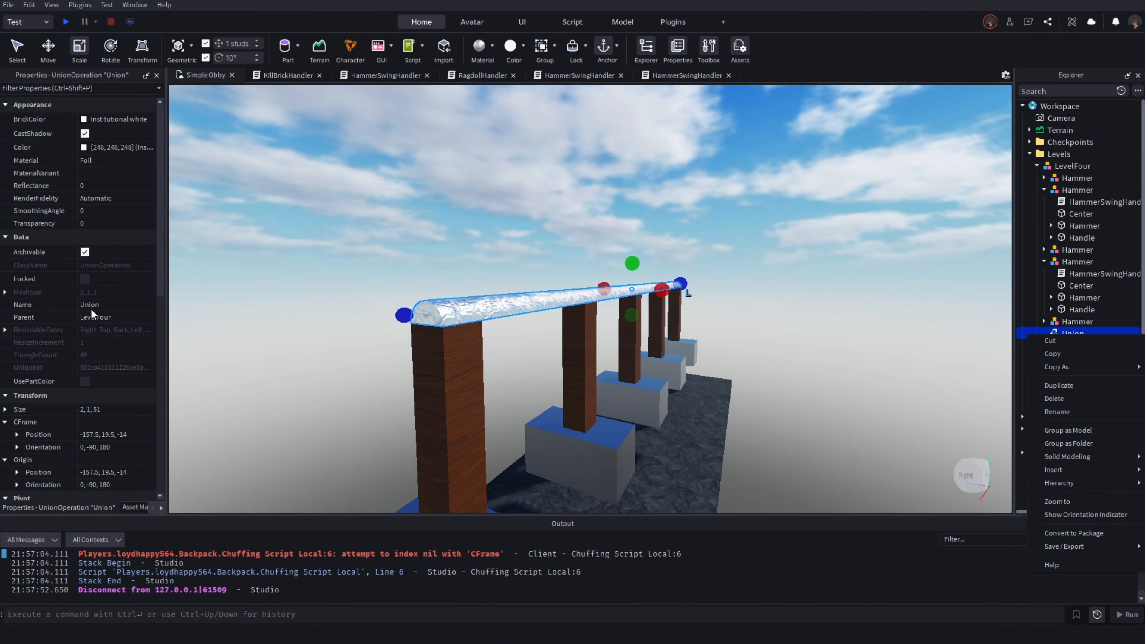
left_click(390, 219)
left_click(485, 303, "alt")
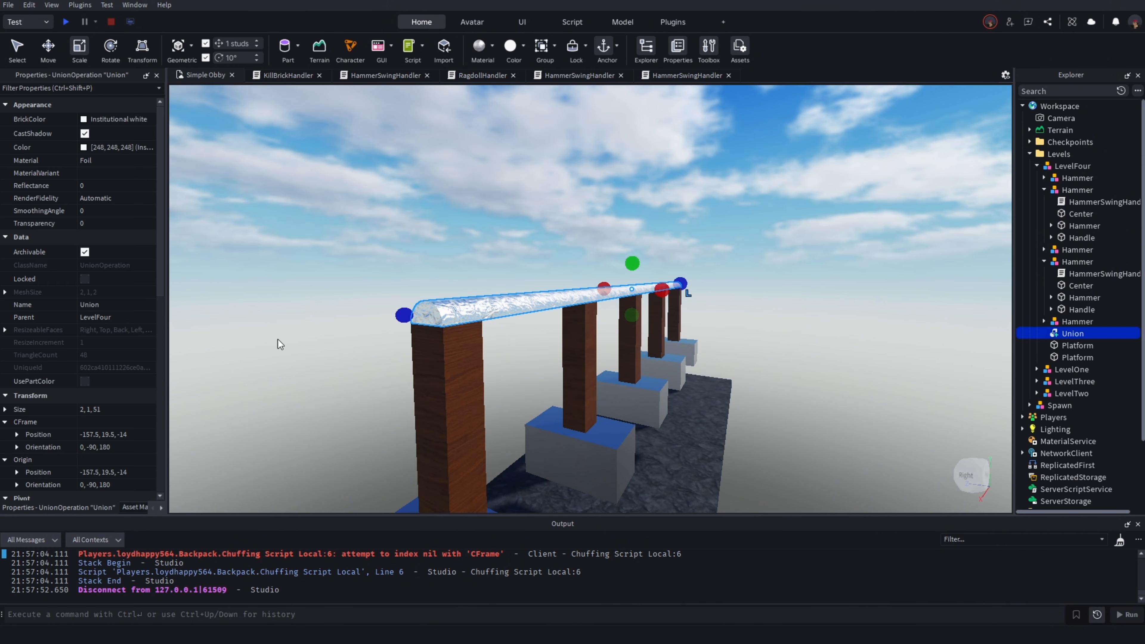
scroll(96, 347, "down", 8)
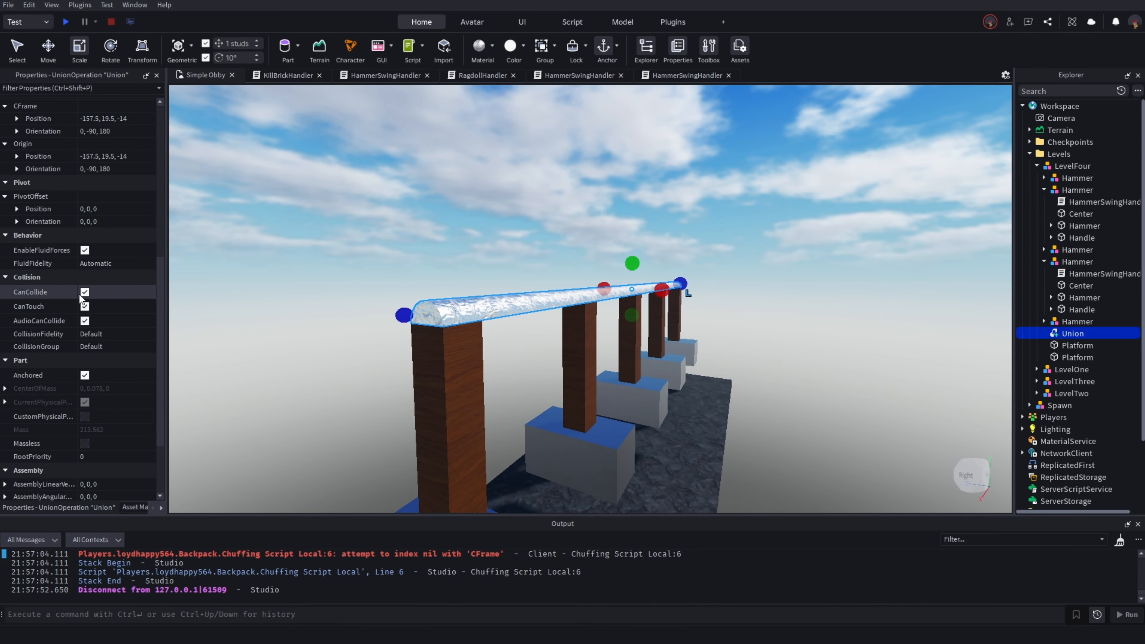
left_click(84, 293)
left_click(279, 225)
Examine the whole obby from a distance, from the spawn platform to the row of hammers
right_click_drag(423, 179, 422, 182)
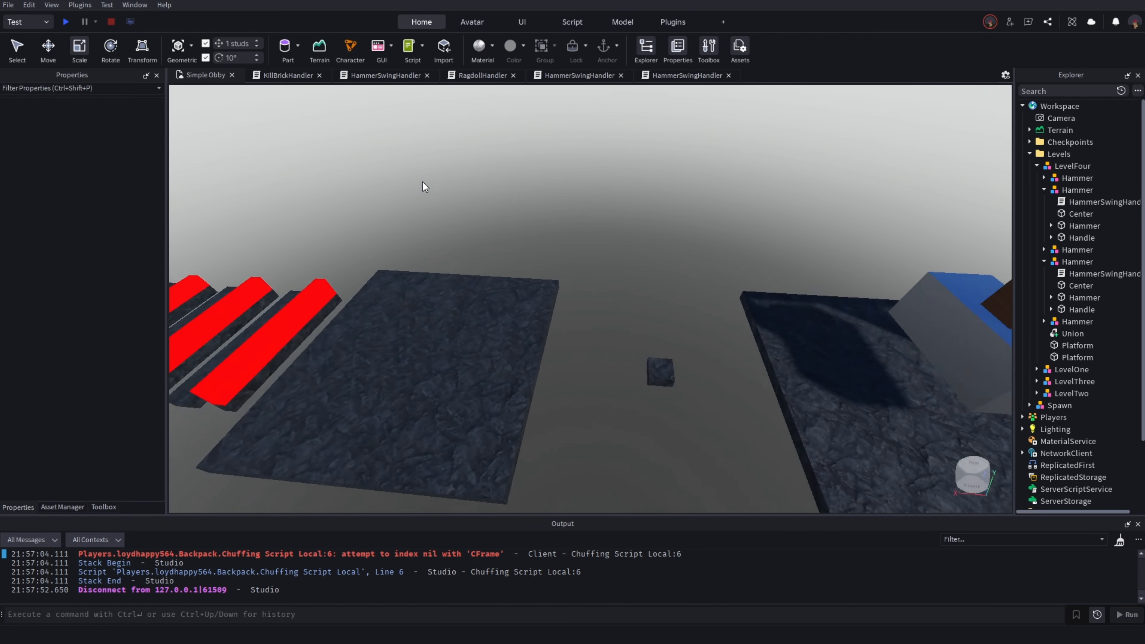
scroll(422, 182, "down", 10)
key("w")
key("d")
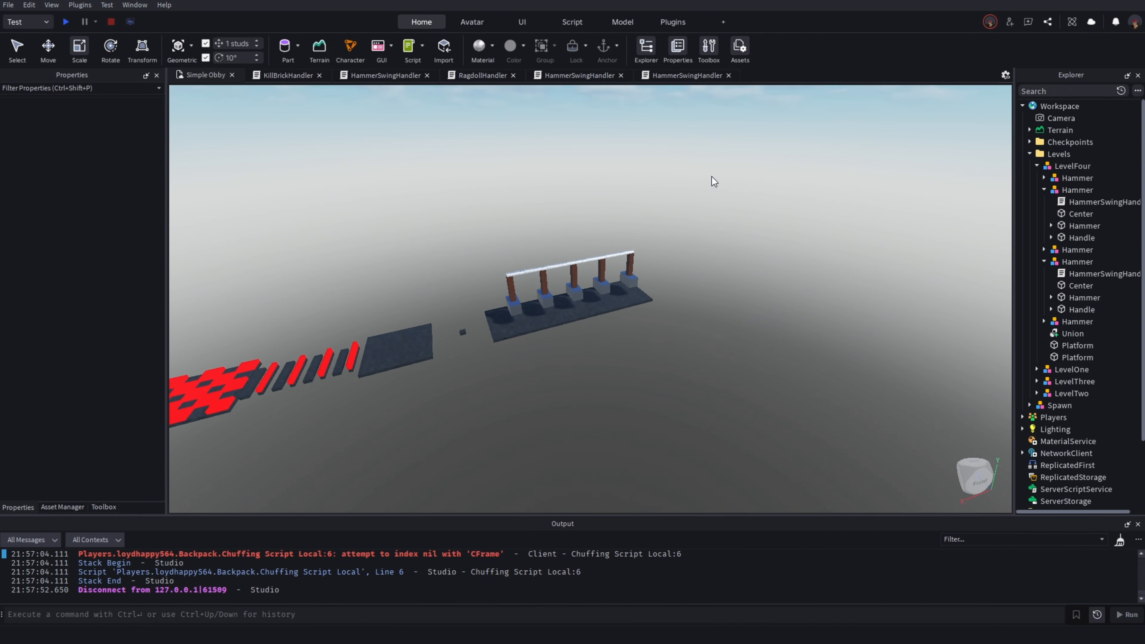
key("s")
right_click_drag(691, 182, 686, 184)
key("w")
key("d")
key("s")
key("a")
key("a")
key("s")
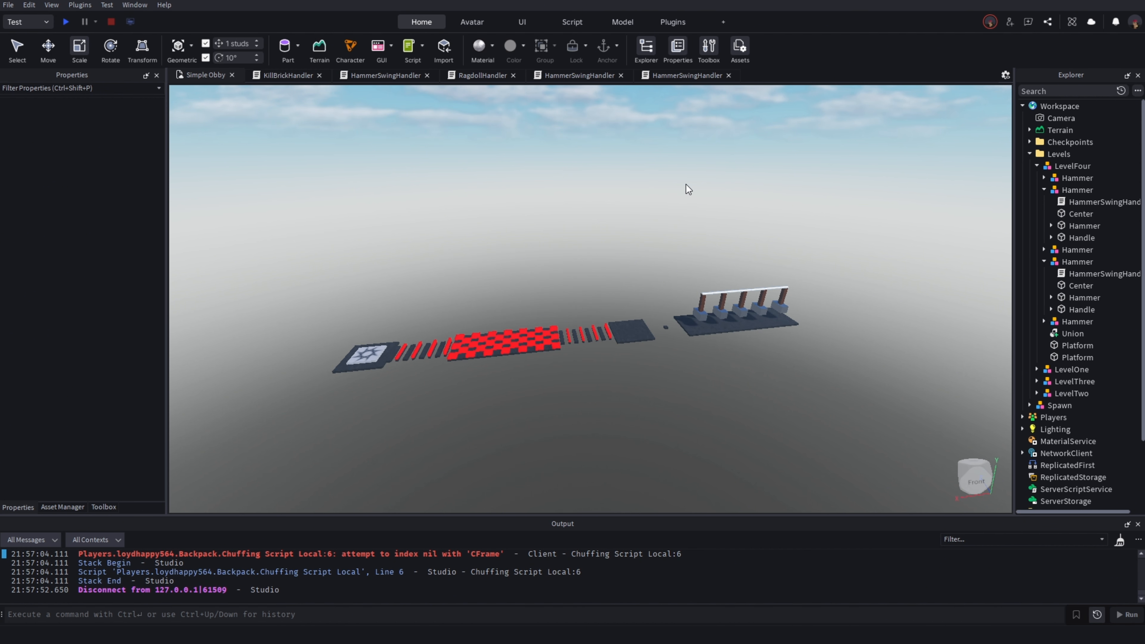
right_click_drag(693, 174, 694, 175)
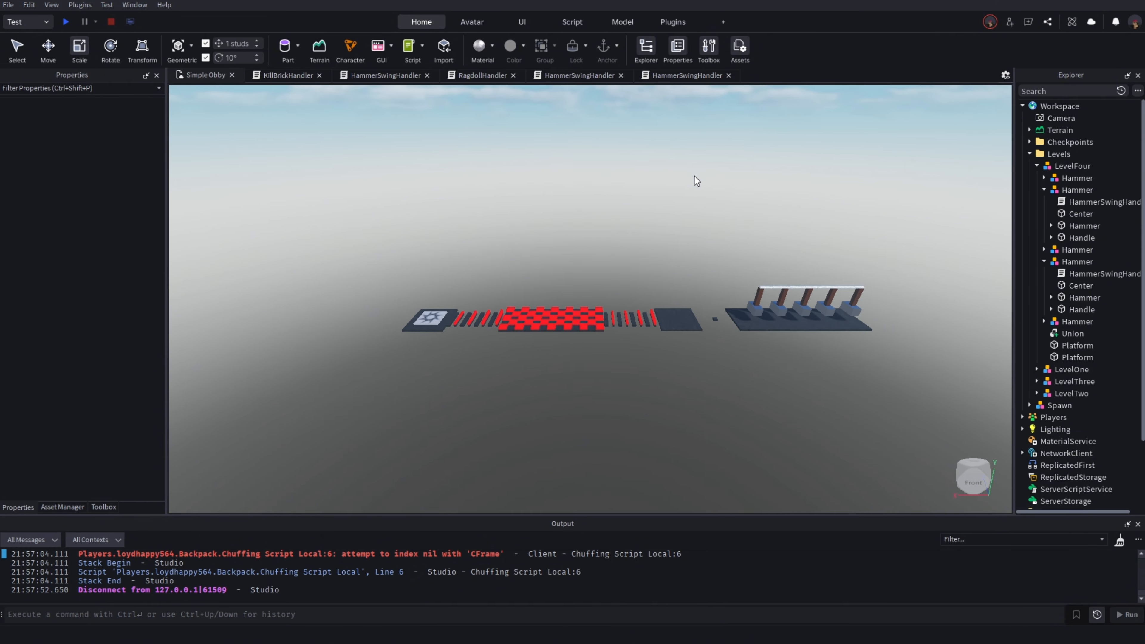
Save the changes in the Simple Obby place to Roblox
key("ctrl+s")
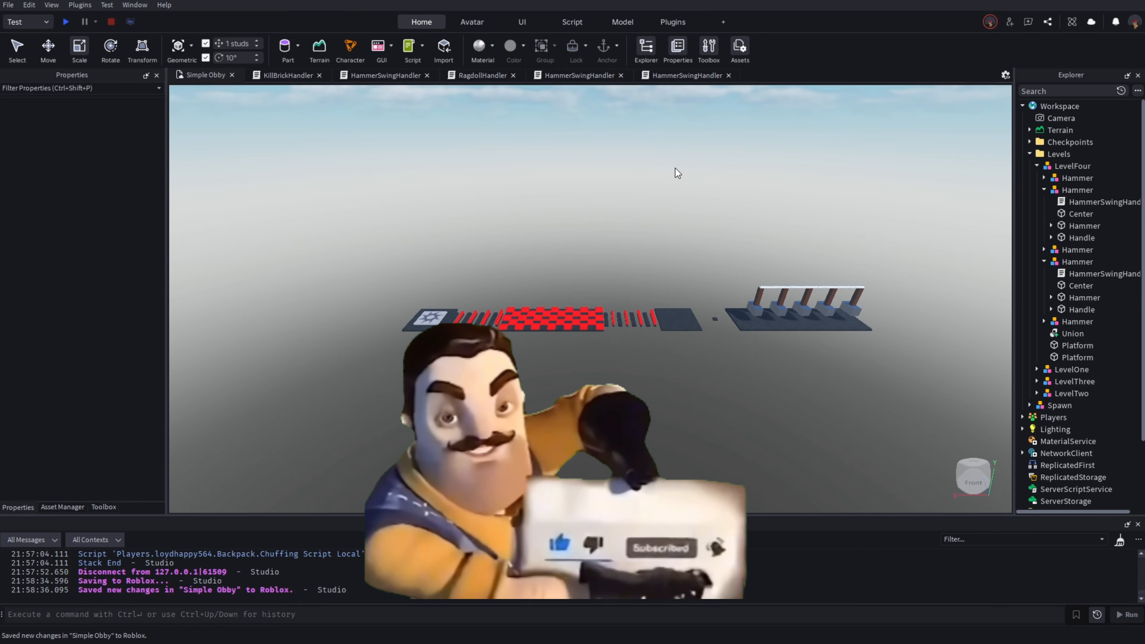
key("super")
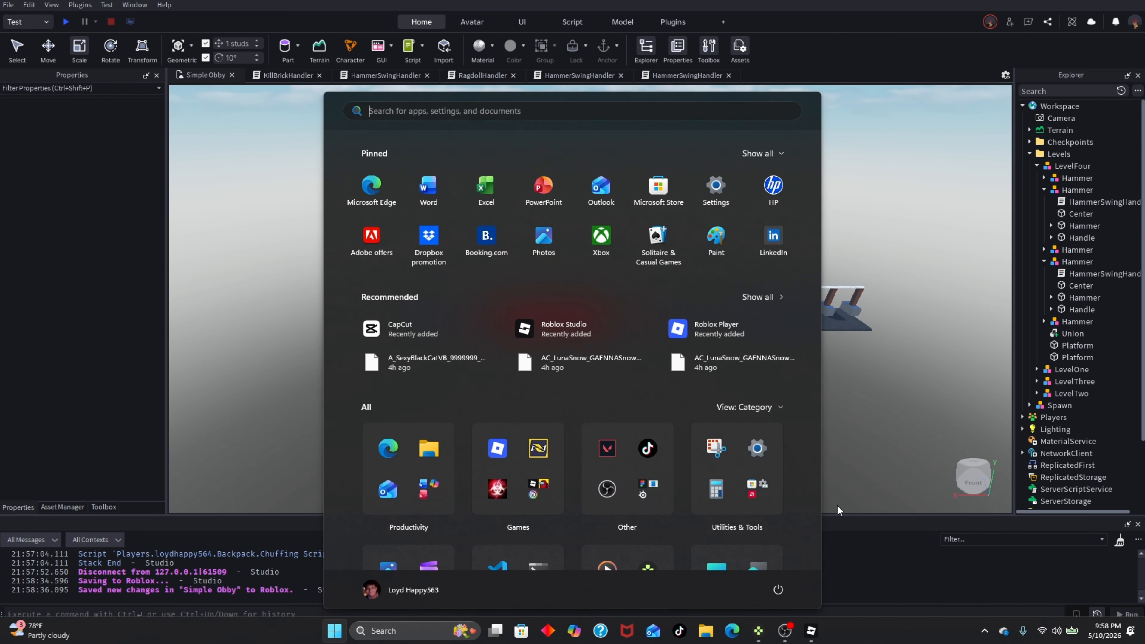